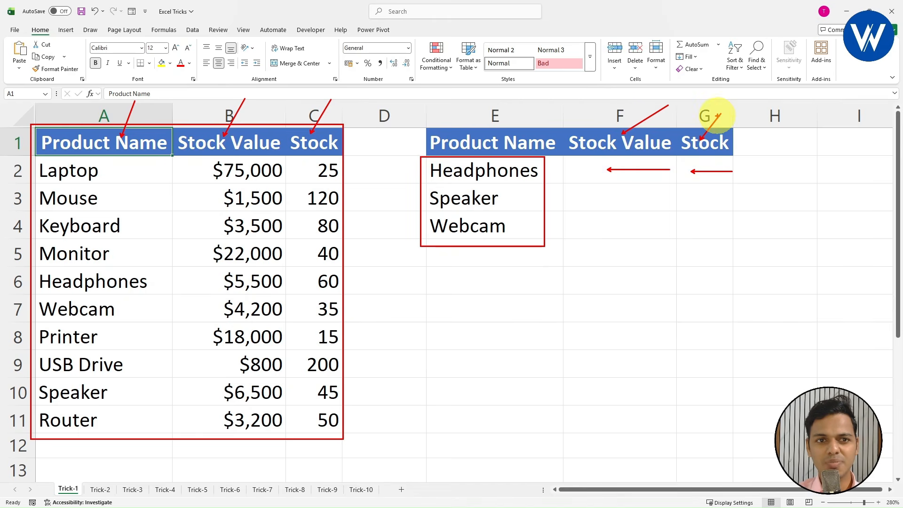
Start an XLOOKUP formula in F2 with E2 as the lookup value and A2:A11 as the lookup array.
left_click(615, 162)
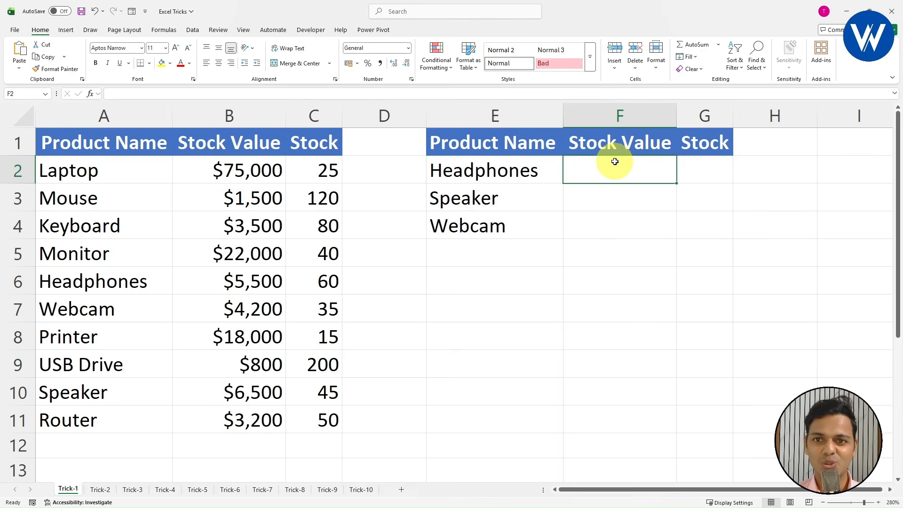
type("=xlo")
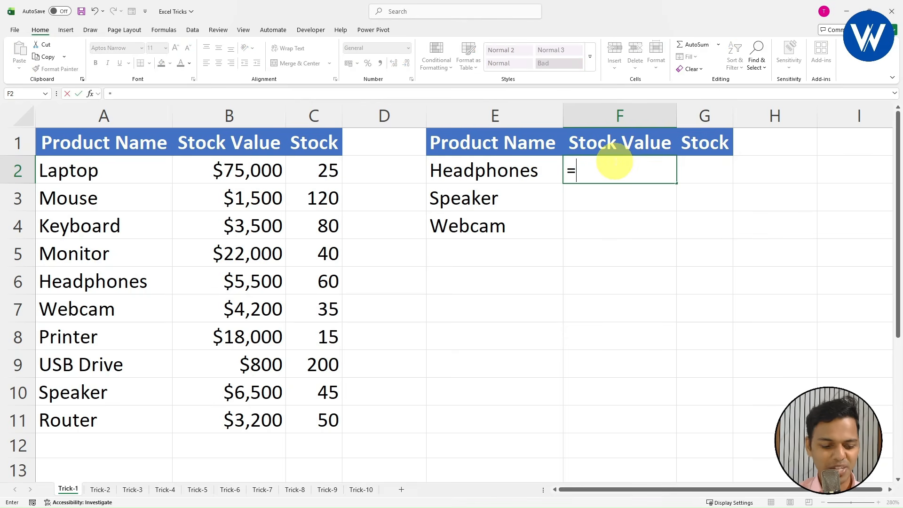
type("ok")
key("Tab")
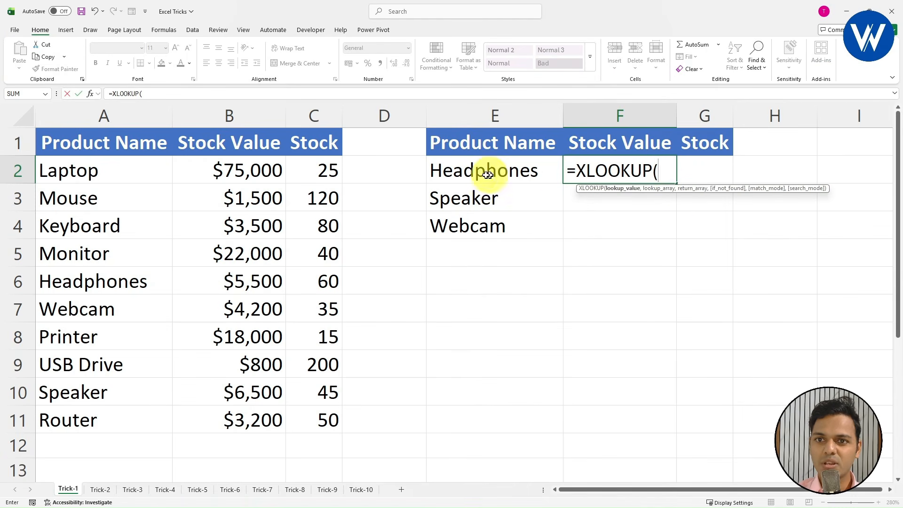
left_click(471, 170)
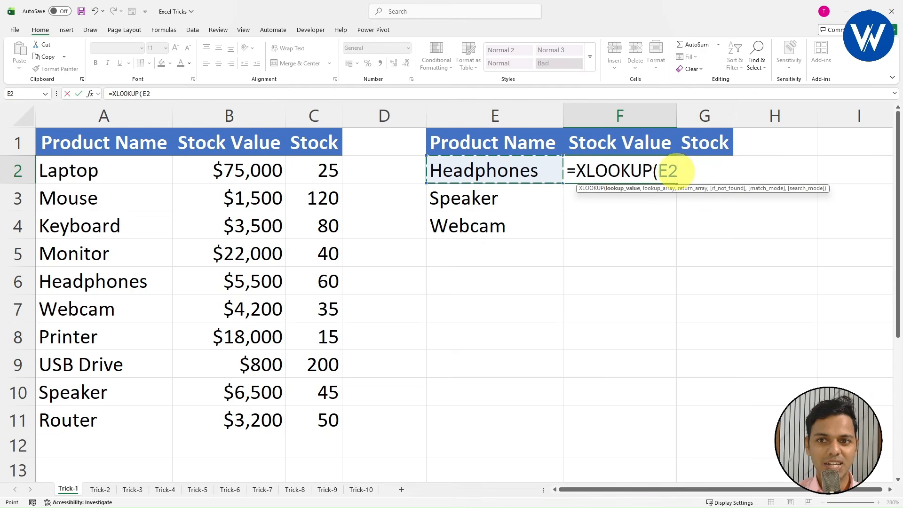
type(",")
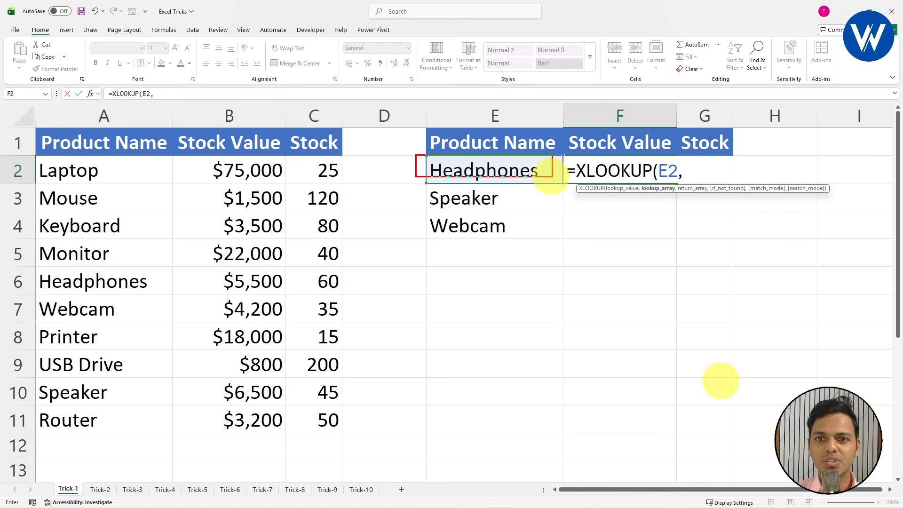
mouse_move(34, 157)
left_mouse_down()
mouse_move(147, 369)
mouse_move(151, 438)
left_mouse_up()
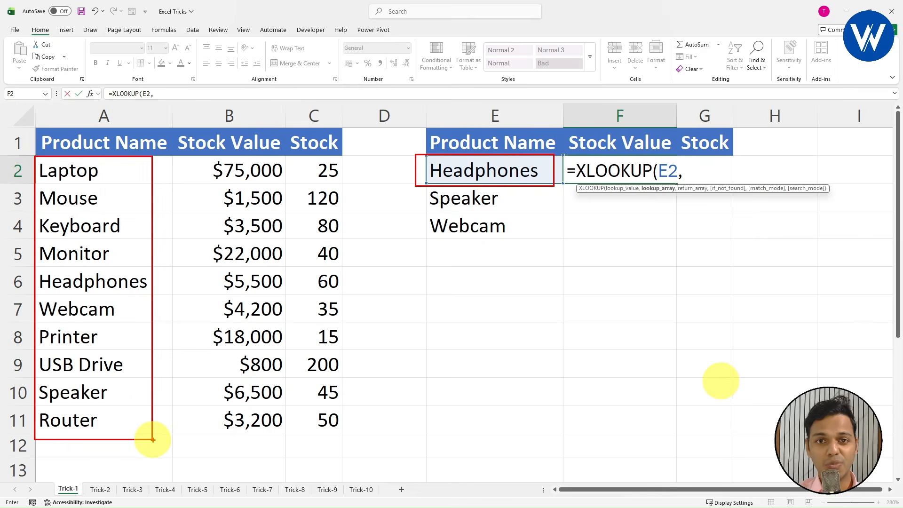
left_click_drag(89, 170, 106, 407)
type(",")
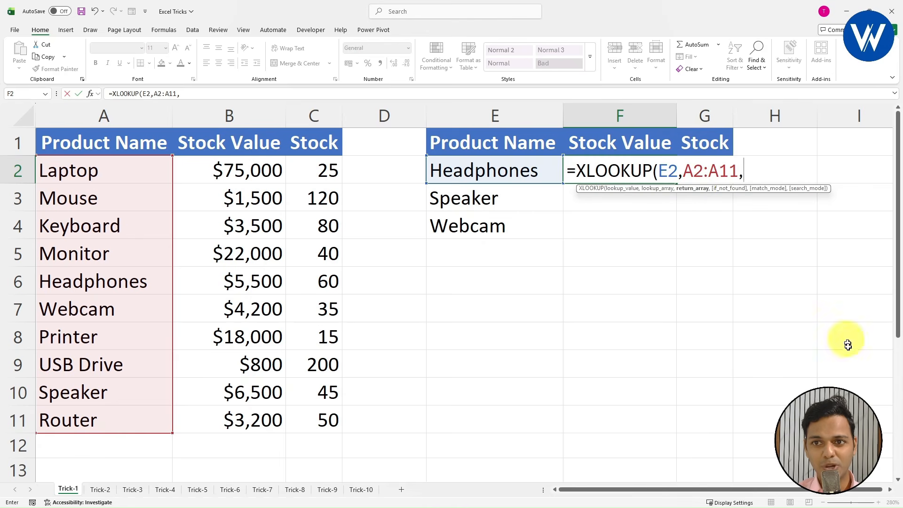
Complete the XLOOKUP formula in F2 with the stock values B2:B11 as the return array.
left_click(270, 181)
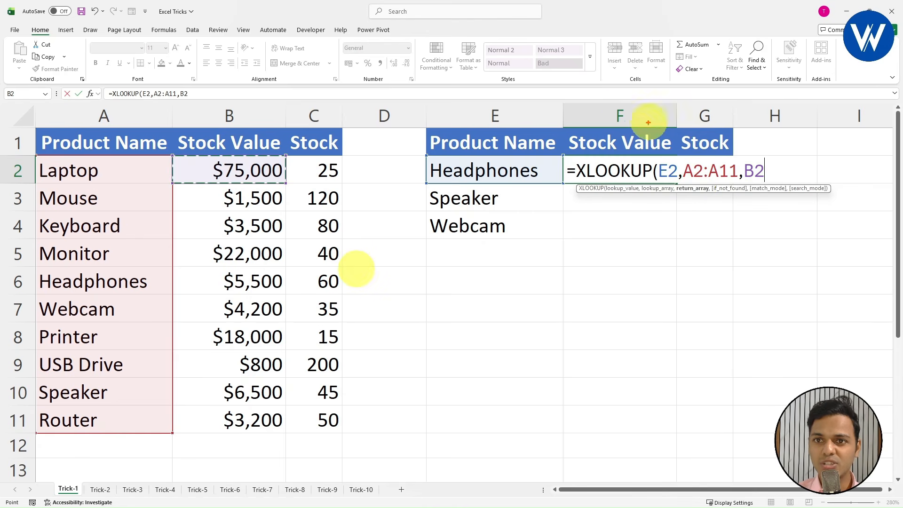
mouse_move(192, 155)
left_mouse_down()
mouse_move(256, 196)
mouse_move(287, 440)
left_mouse_up()
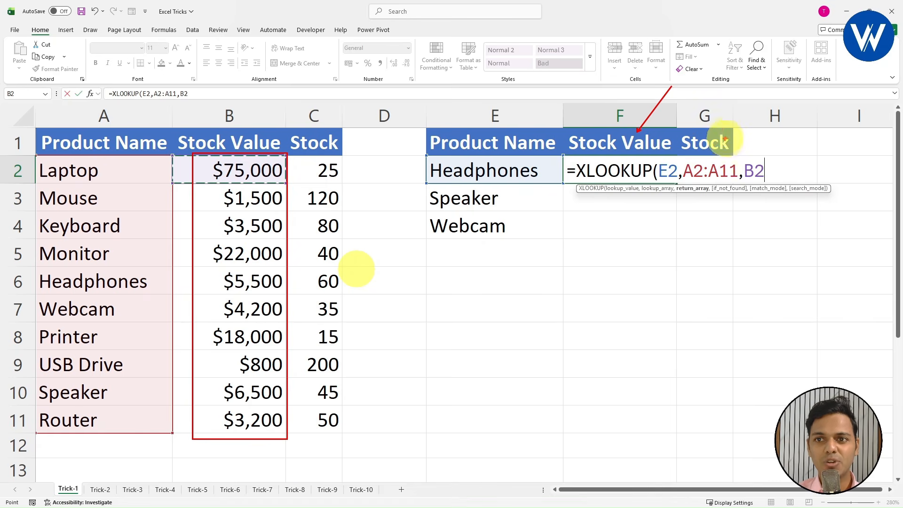
left_click_drag(719, 137, 762, 91)
mouse_move(298, 158)
left_mouse_down()
mouse_move(324, 186)
mouse_move(362, 438)
left_mouse_up()
key("Escape")
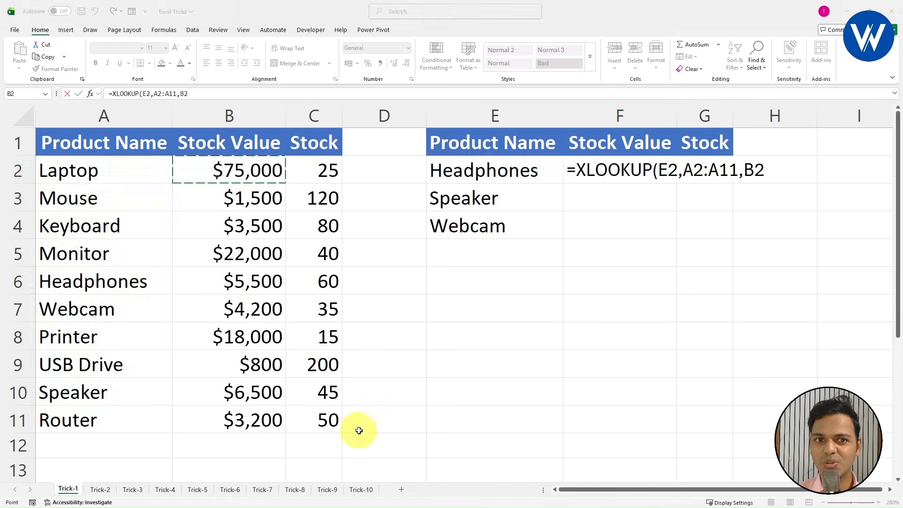
left_click_drag(258, 171, 226, 413)
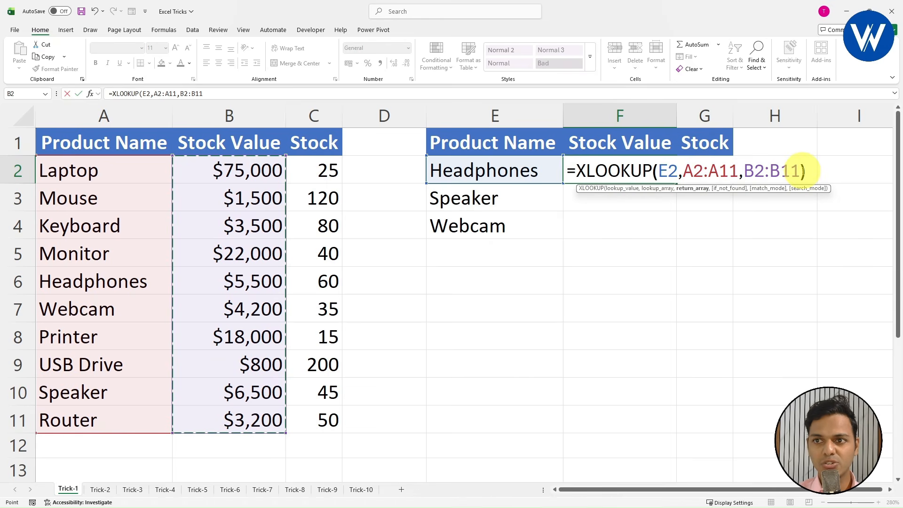
type(")")
key("Return")
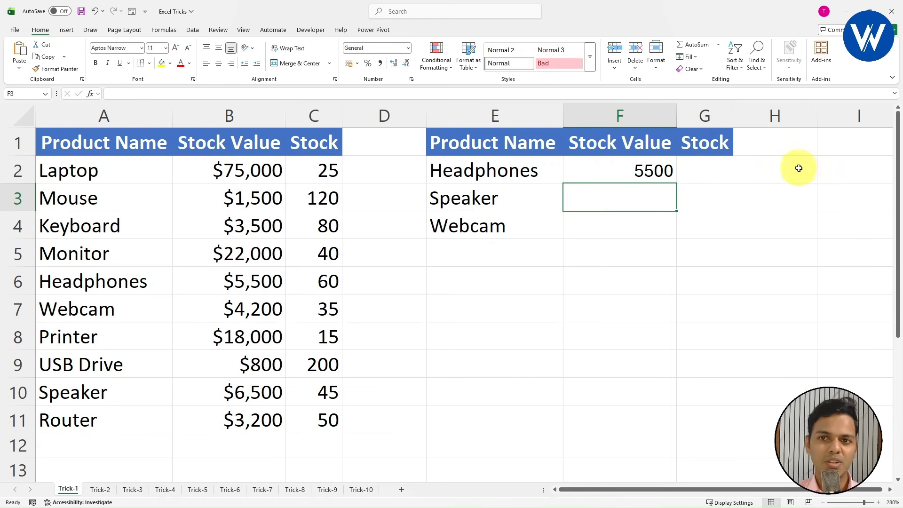
mouse_move(414, 154)
left_mouse_down()
mouse_move(440, 180)
mouse_move(689, 184)
left_mouse_up()
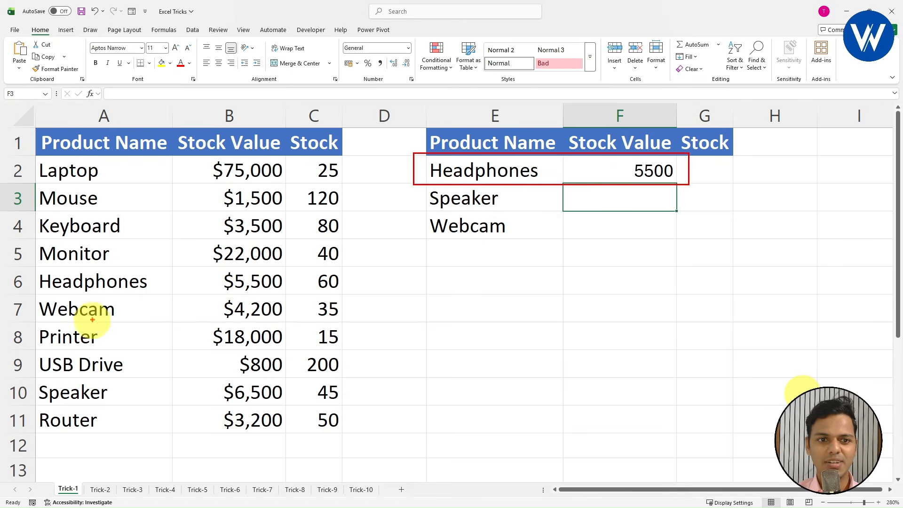
left_click_drag(26, 266, 287, 293)
left_click_drag(302, 262, 346, 289)
key("Escape")
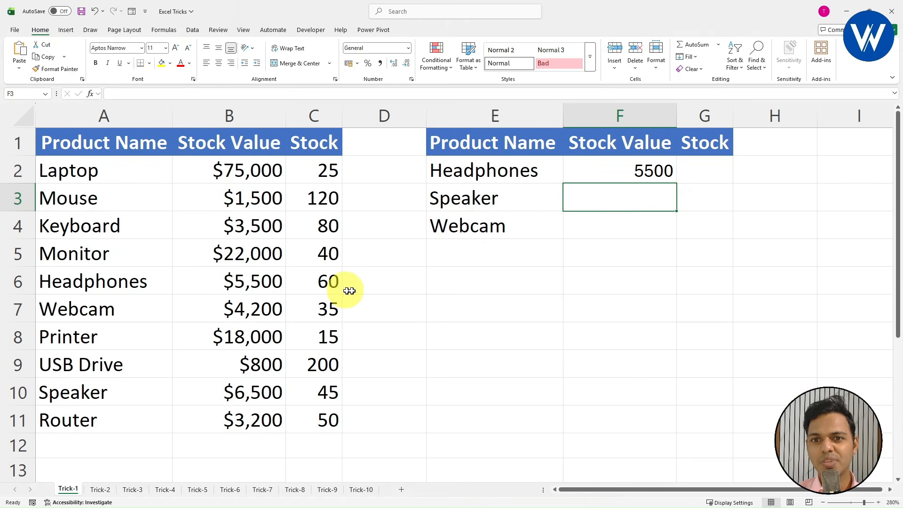
Change the return array of the XLOOKUP formula in F2 to B2:C11 so it covers both Stock Value and Stock.
double_click(642, 170)
left_click_drag(743, 172, 800, 171)
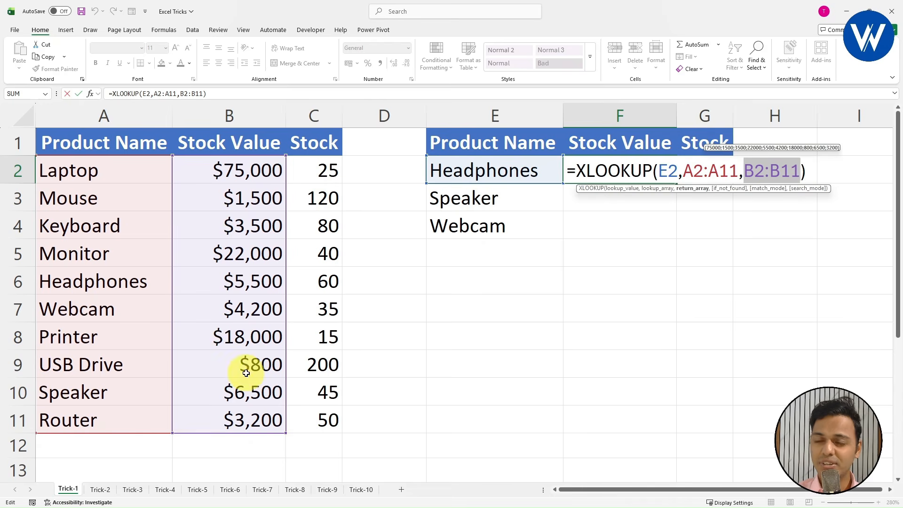
left_click_drag(263, 171, 308, 417)
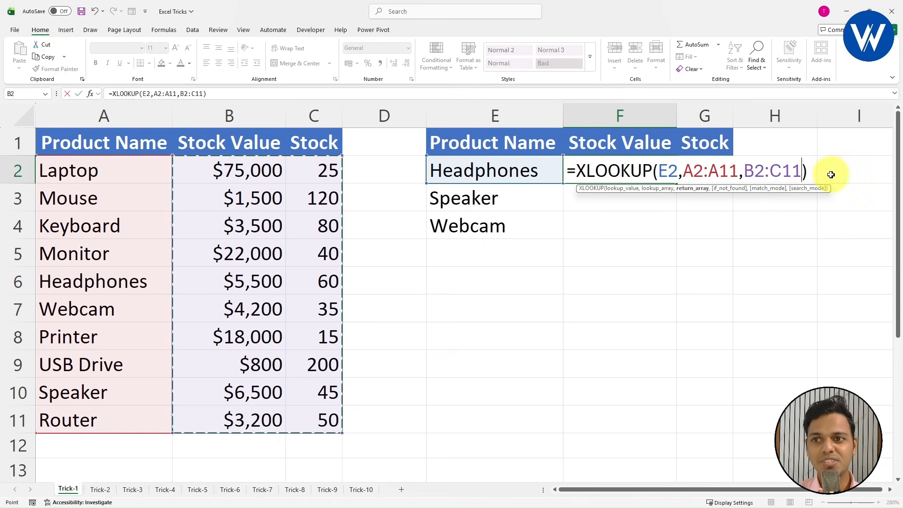
left_click(808, 170)
key("Return")
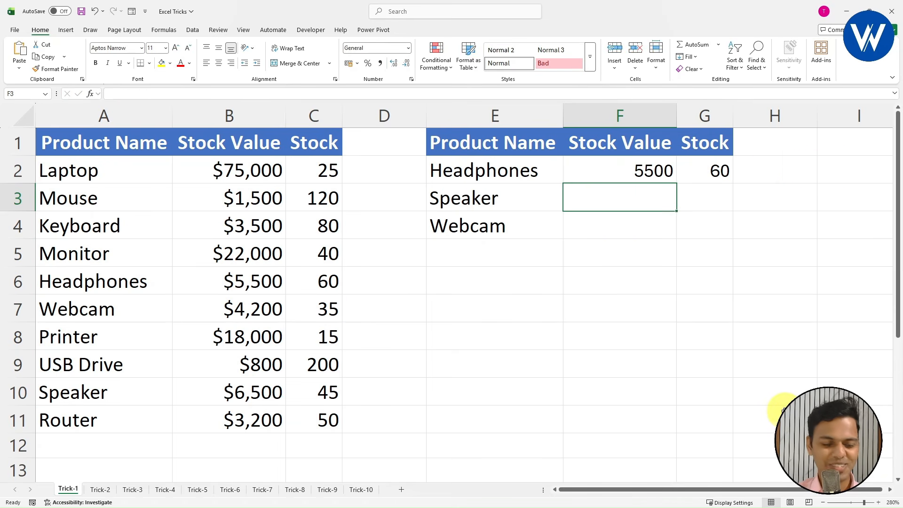
left_click_drag(680, 157, 743, 183)
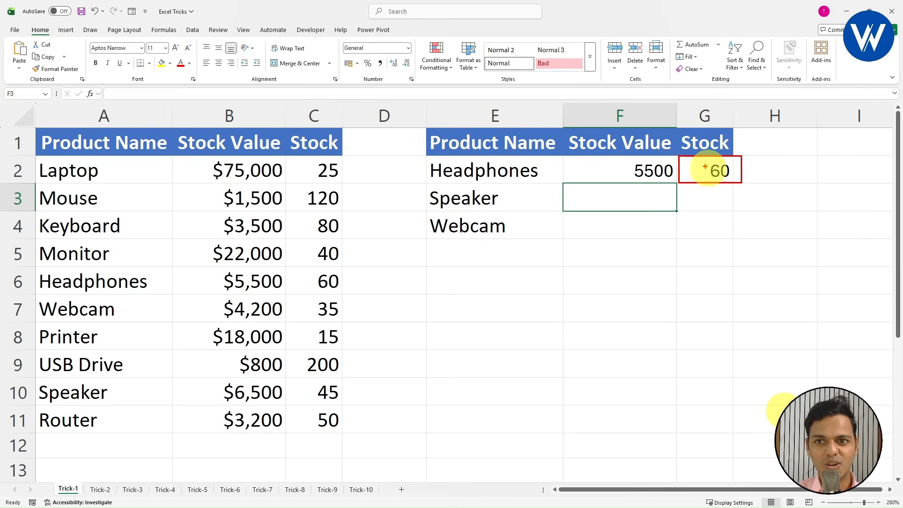
mouse_move(574, 156)
left_mouse_down()
mouse_move(678, 179)
mouse_move(676, 237)
left_mouse_up()
key("Escape")
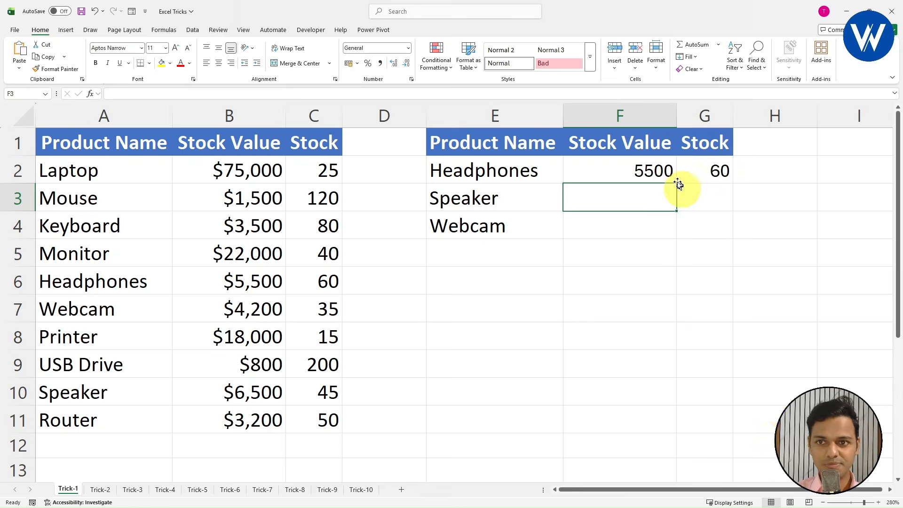
double_click(653, 171)
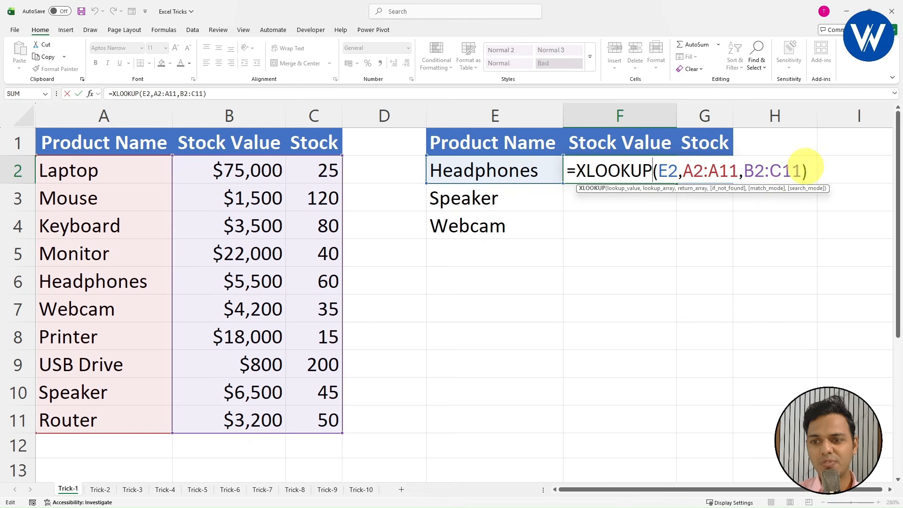
left_click(813, 171)
key("Return")
left_click(503, 191)
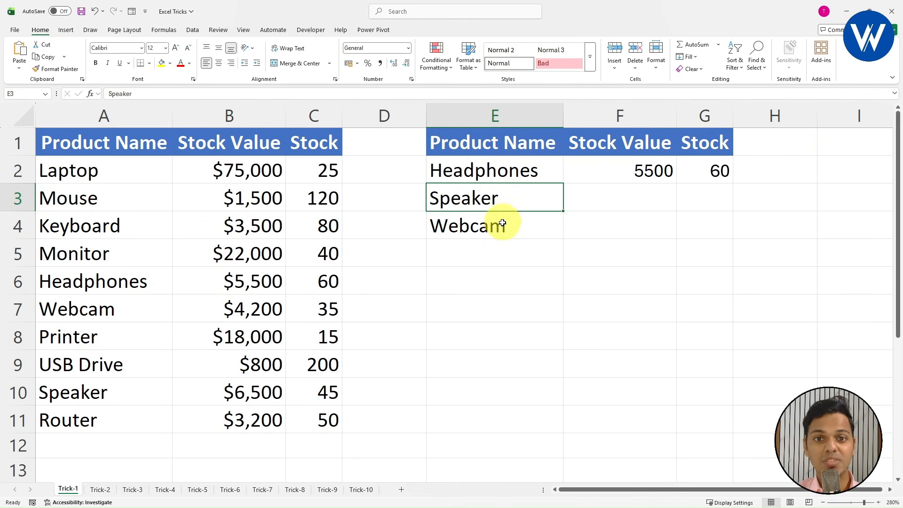
left_click(517, 224)
Make the lookup and return ranges in the F2 formula absolute, as $A$2:$A$11 and $B$2:$C$11.
double_click(639, 171)
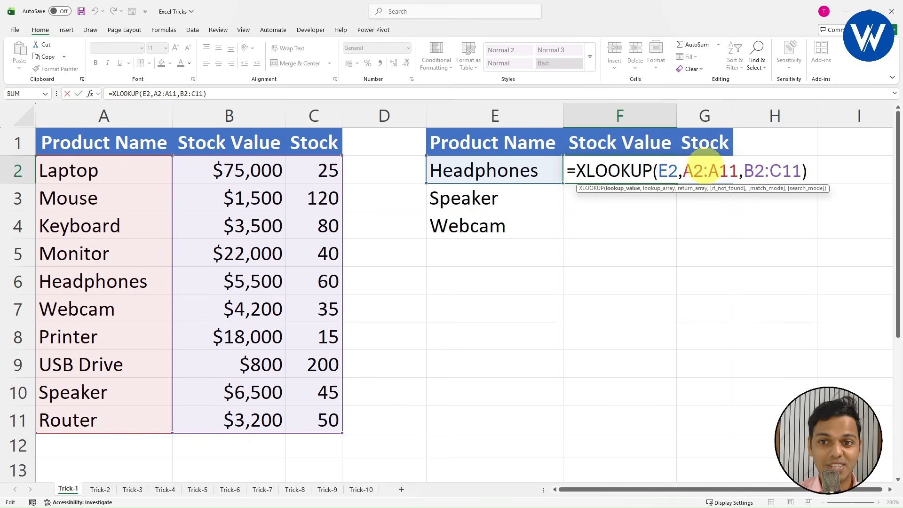
double_click(706, 170)
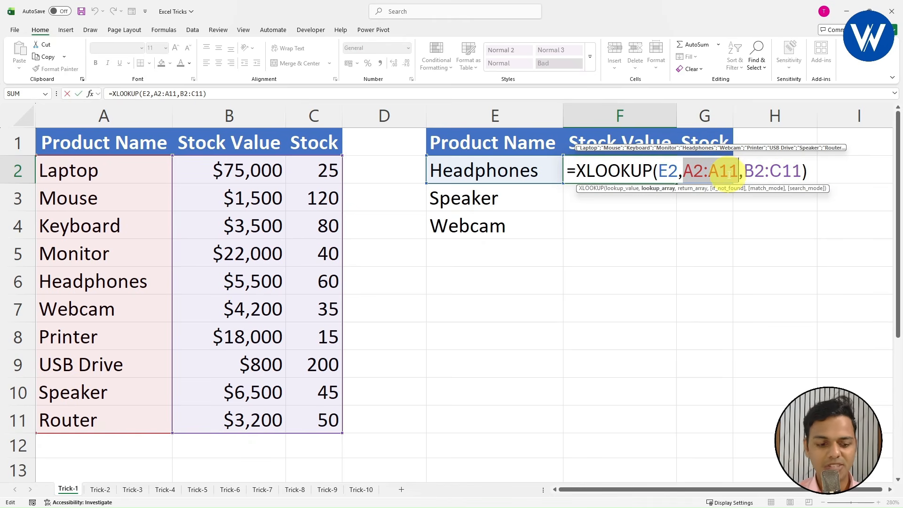
key("F4")
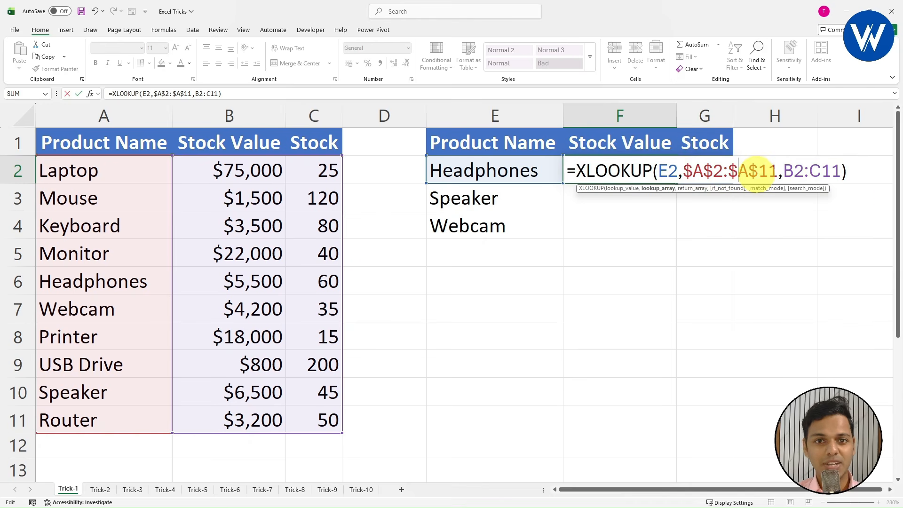
left_click_drag(784, 171, 840, 170)
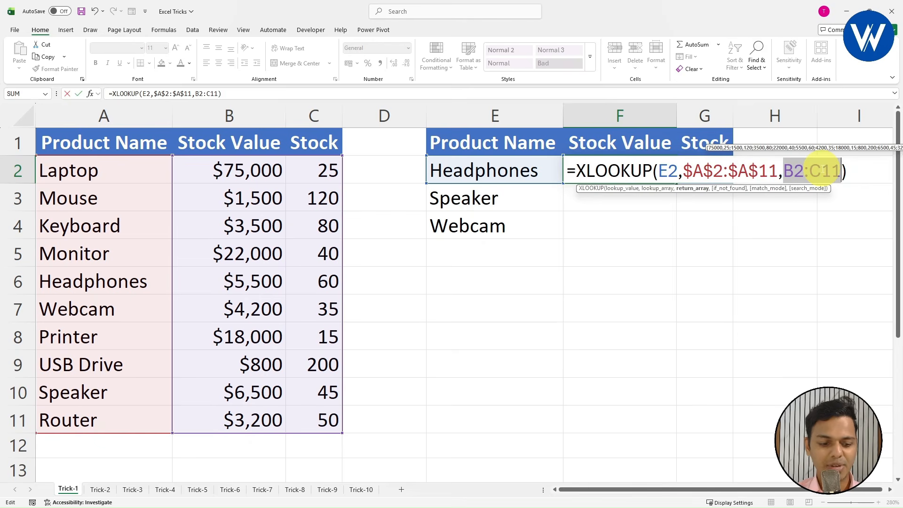
key("F4")
key("Return")
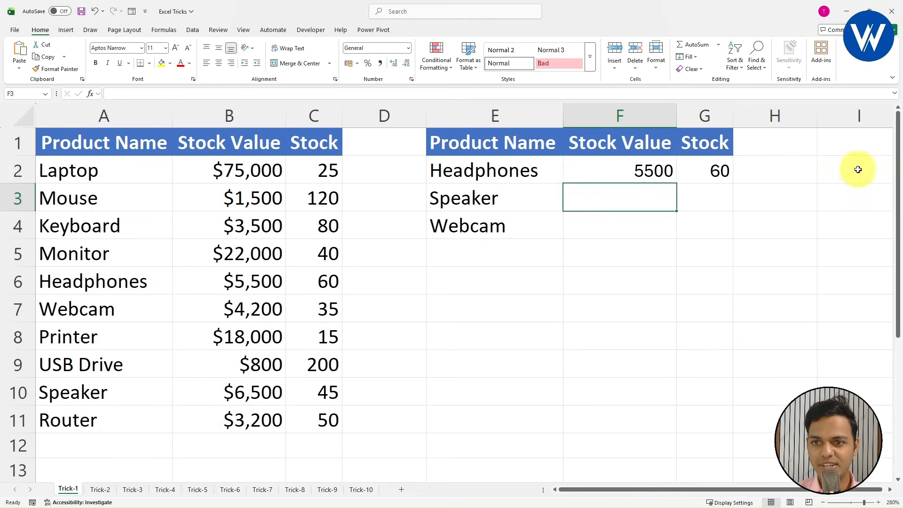
Fill the XLOOKUP formula from F2 down to F4 for the Speaker and Webcam rows.
left_click(667, 173)
left_click_drag(677, 191, 679, 236)
left_click(776, 345)
key("ctrl+2")
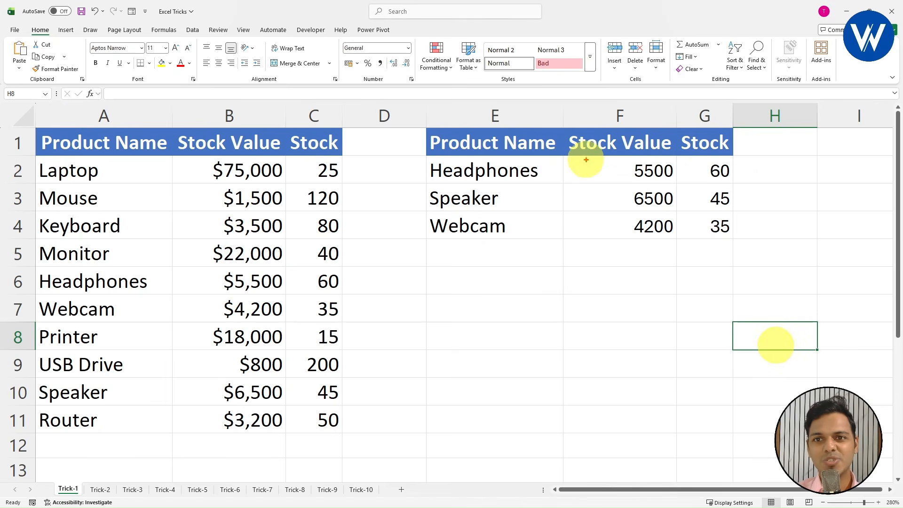
left_click_drag(571, 158, 753, 238)
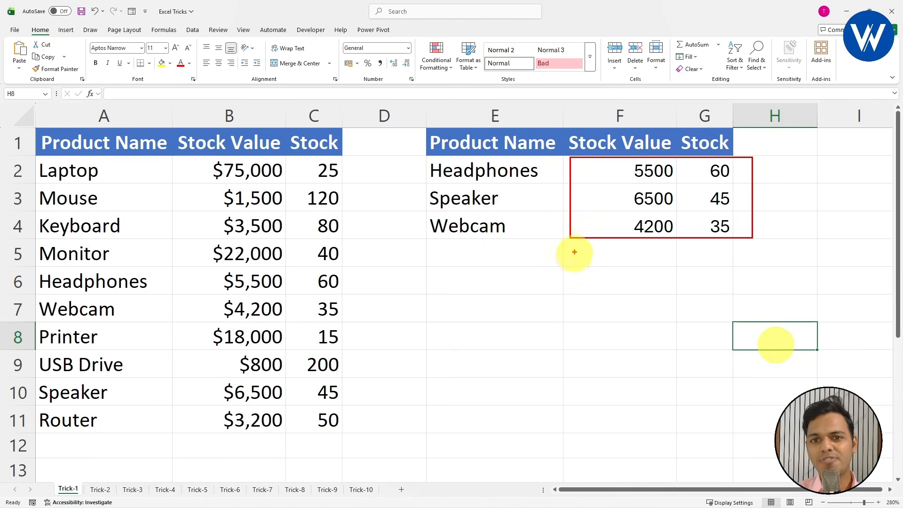
key("Escape")
Copy the product name Printer from A8 into E5, below Webcam.
left_click(87, 337)
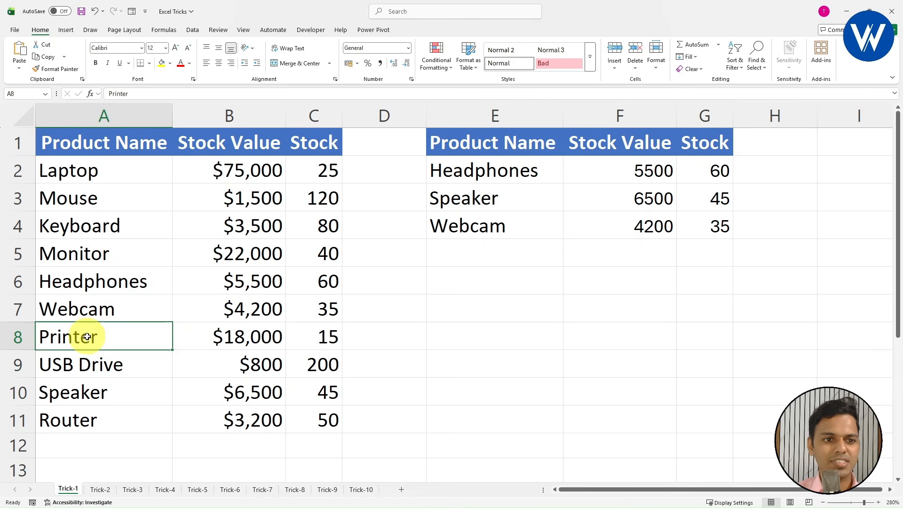
key("ctrl+c")
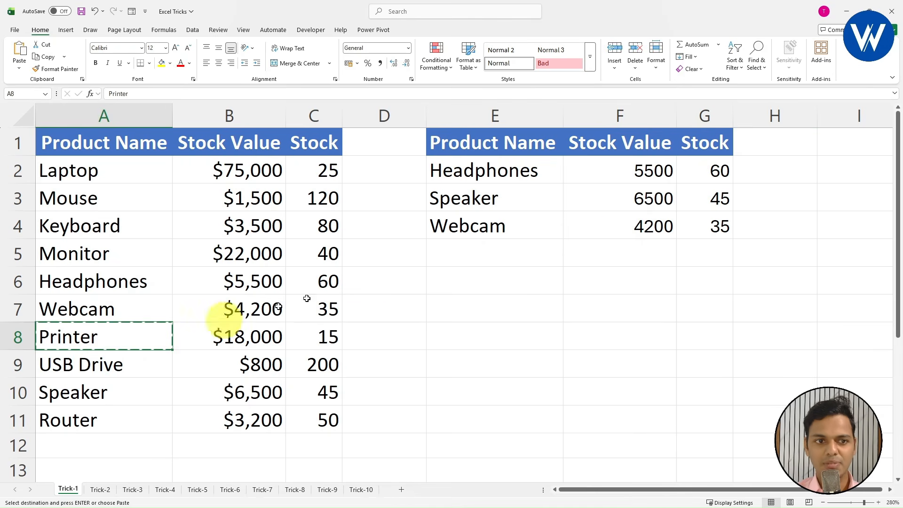
left_click(514, 263)
key("ctrl+v")
left_click(649, 282)
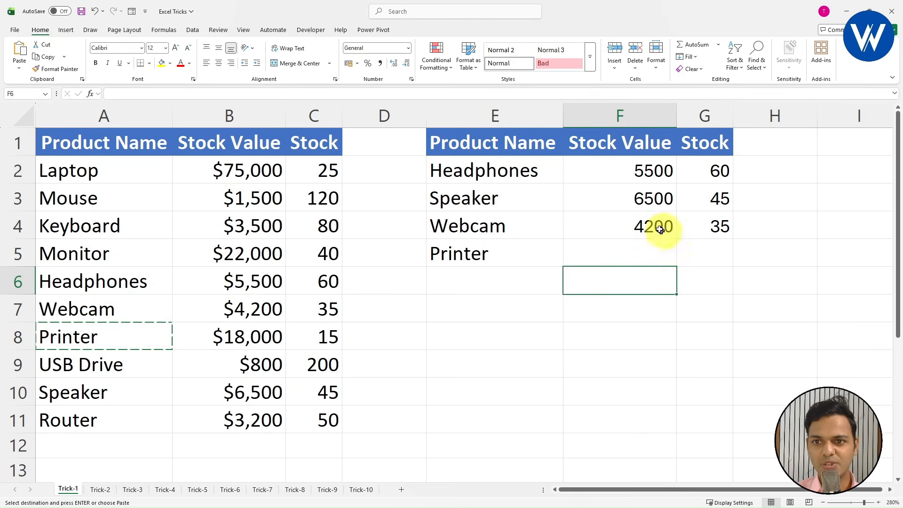
Extend the XLOOKUP formula from F4 down to F5 for the Printer row.
left_click(673, 234)
left_click_drag(677, 239, 677, 262)
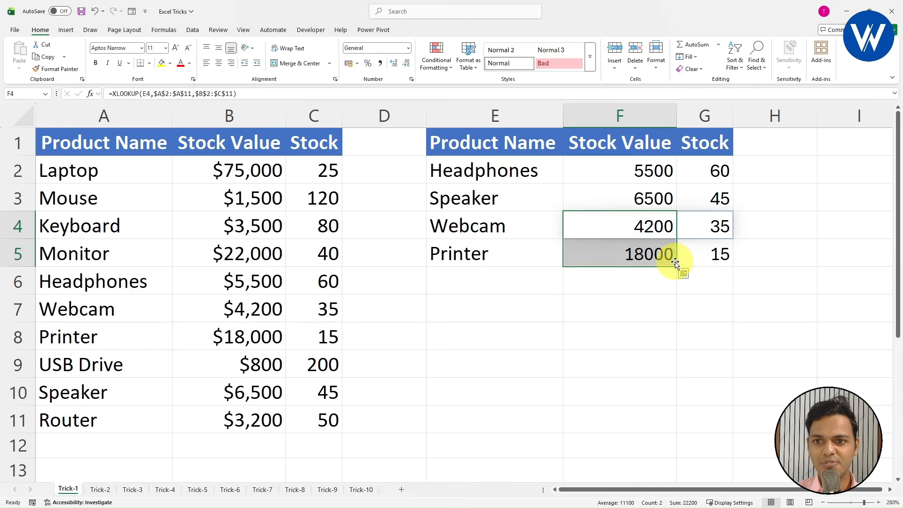
left_click(743, 306)
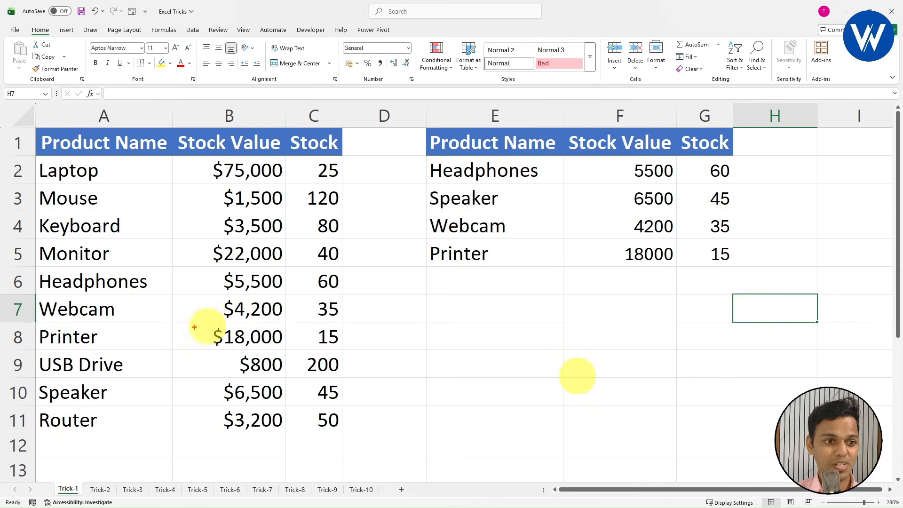
left_click_drag(33, 326, 330, 349)
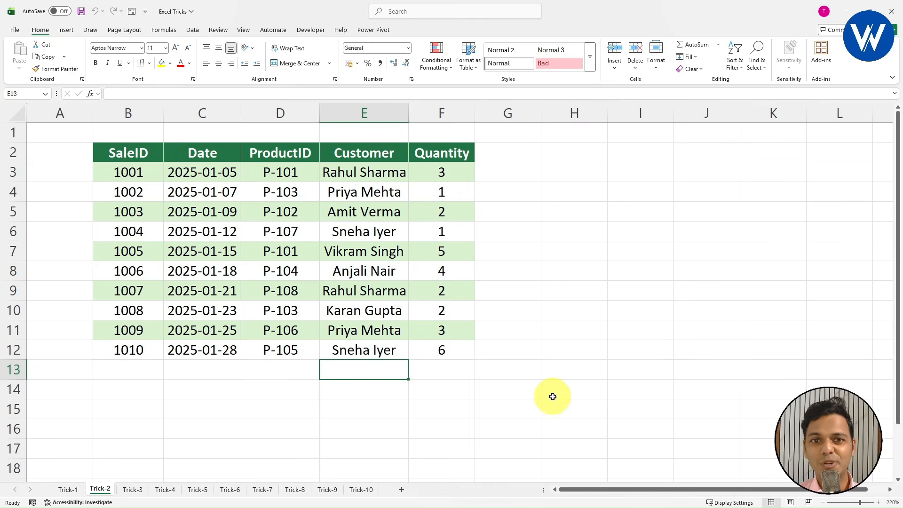
Select the sales table B2:F12 and preview the formatting, chart and totals options in Quick Analysis.
left_click_drag(118, 149, 448, 342)
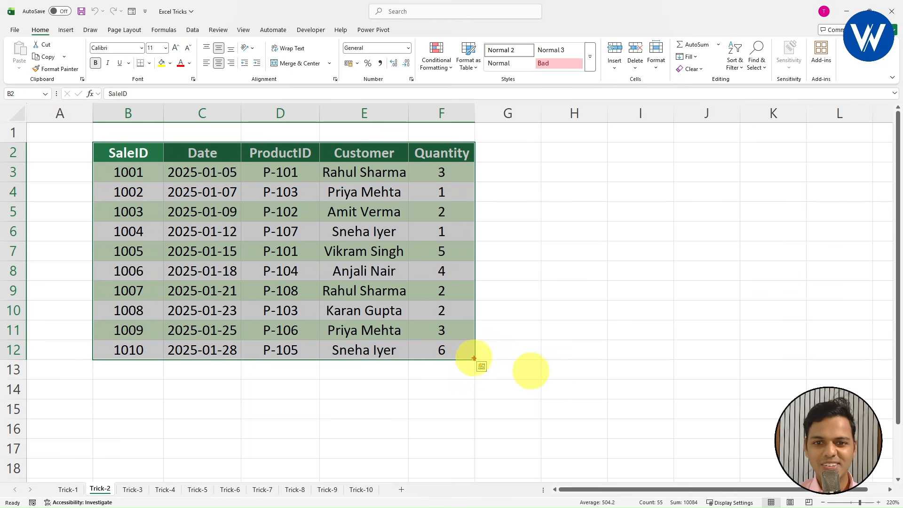
left_click_drag(486, 377, 479, 458)
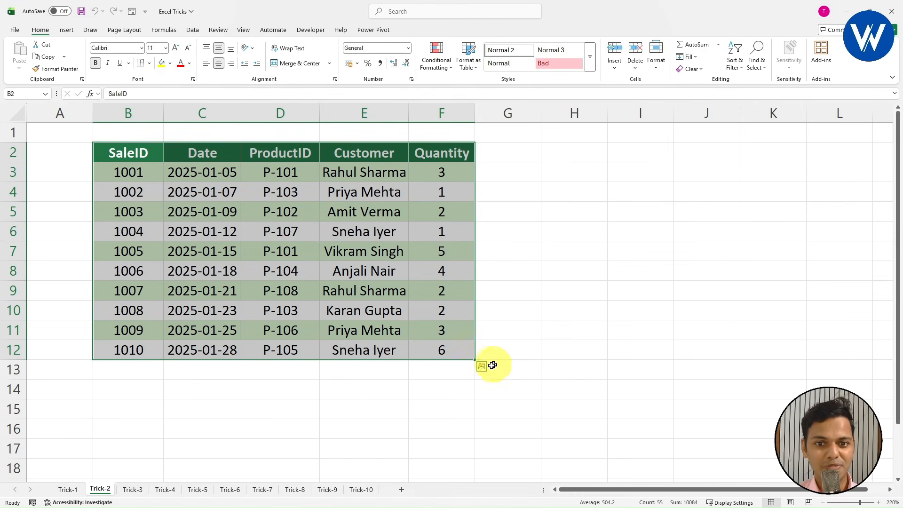
left_click(482, 367)
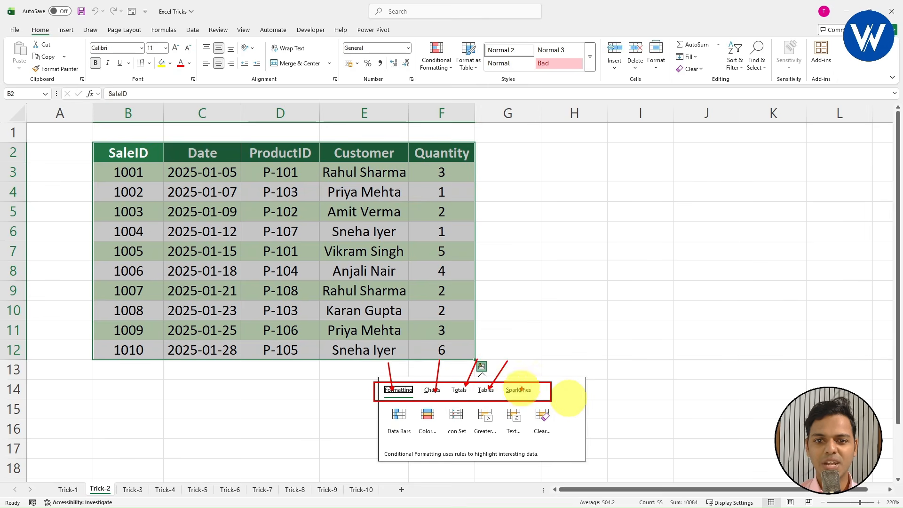
key("Escape")
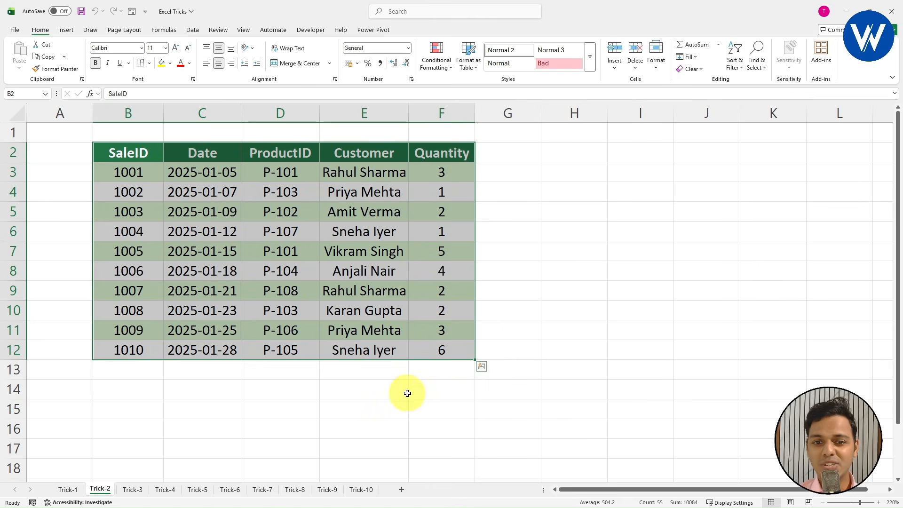
left_click(481, 367)
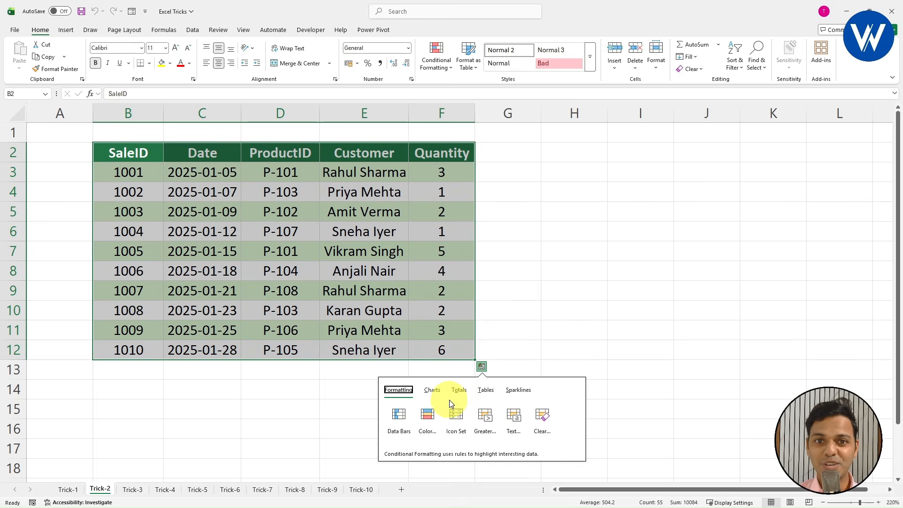
left_click(431, 394)
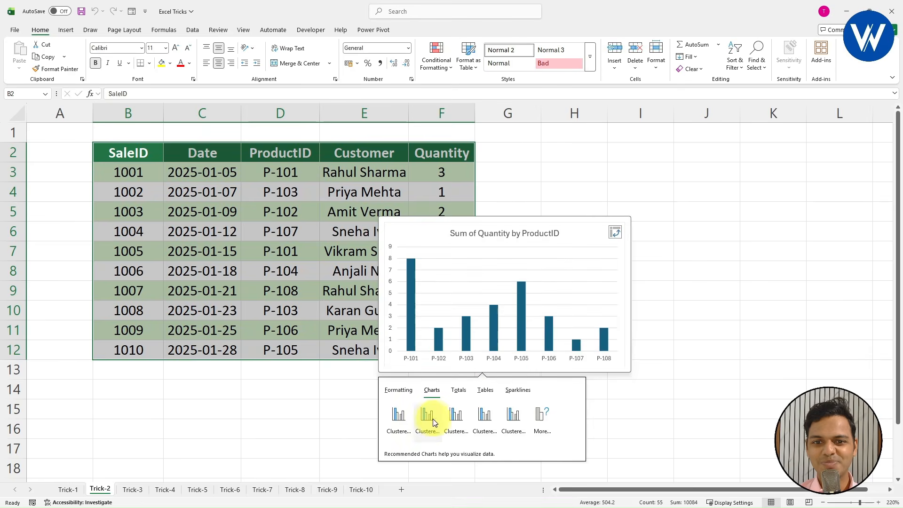
left_click(461, 392)
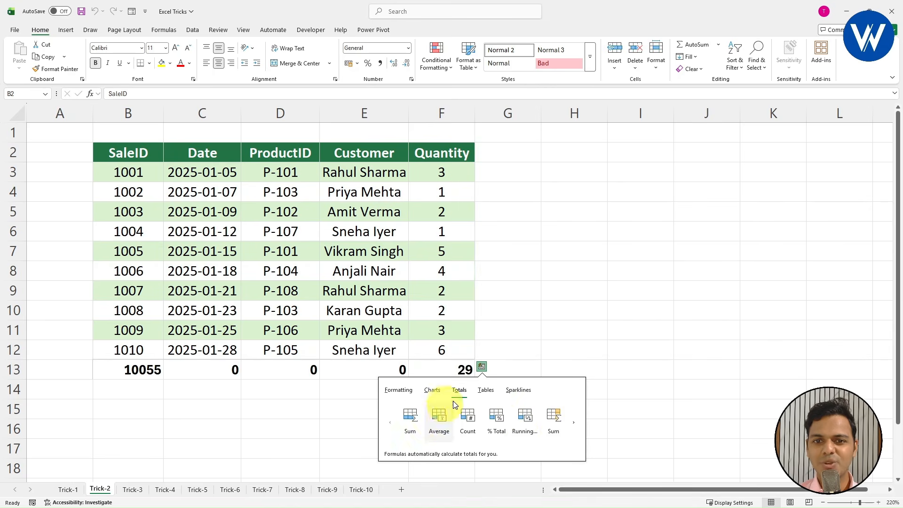
Create a recommended PivotTable on a new sheet from the sales table, summing Quantity by ProductID.
left_click(489, 396)
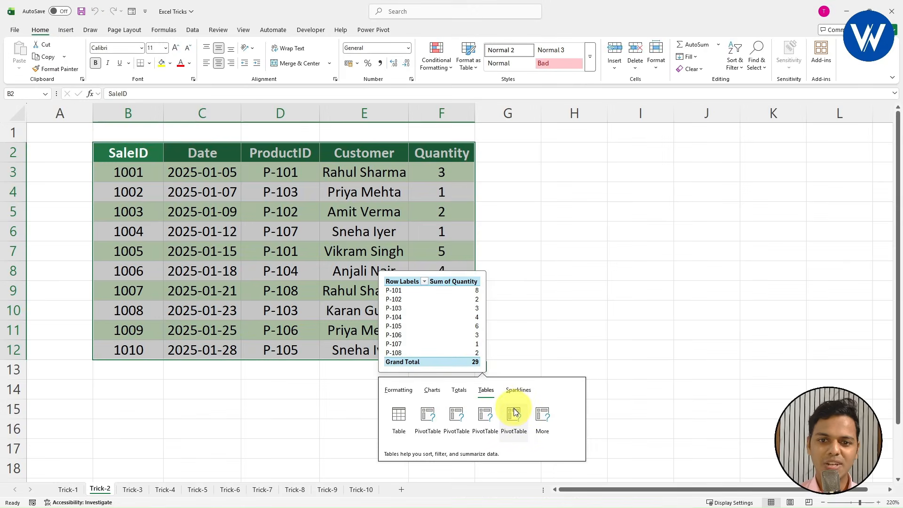
left_click(515, 412)
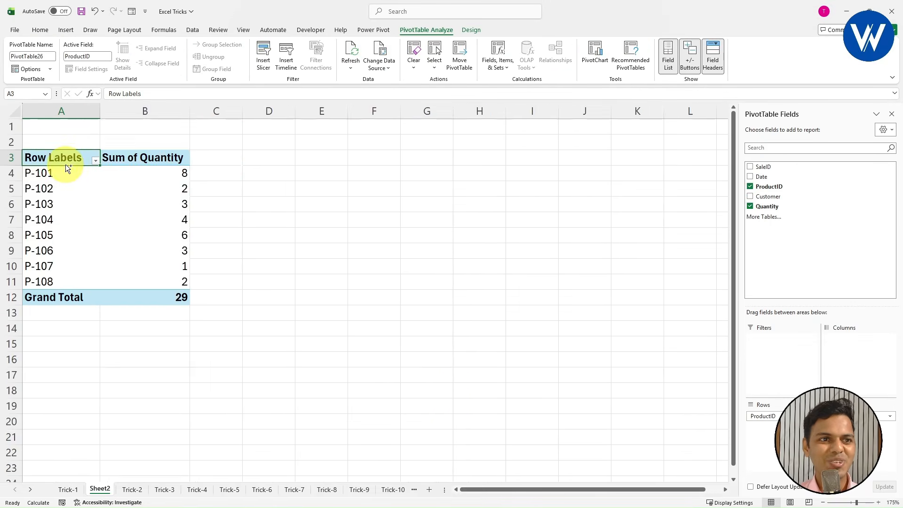
scroll(66, 164, "up", 4, "ctrl")
scroll(76, 173, "up", 1)
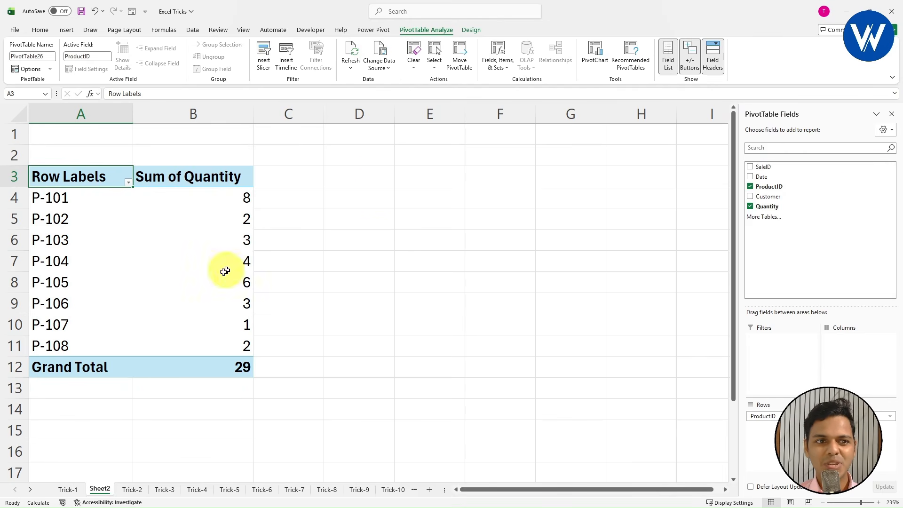
Replace ProductID with SaleID as the row field of the new PivotTable.
left_click_drag(90, 177, 214, 359)
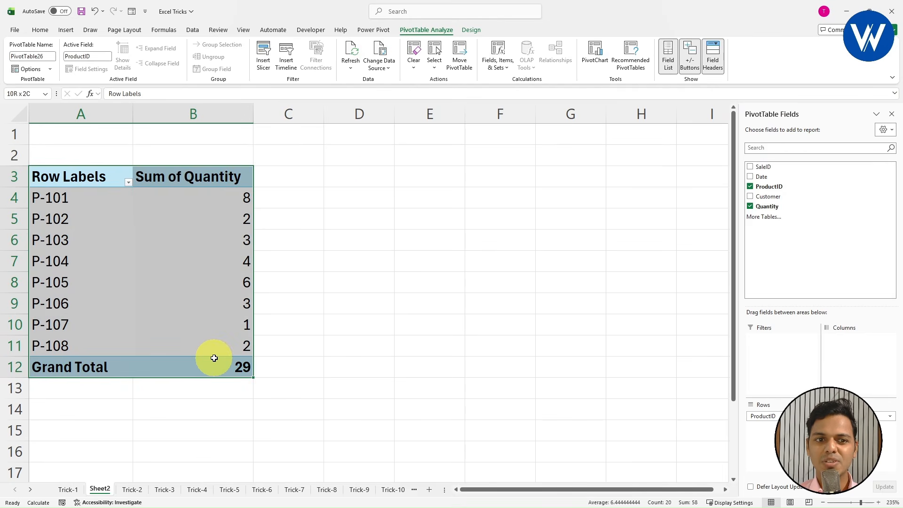
left_click(80, 219)
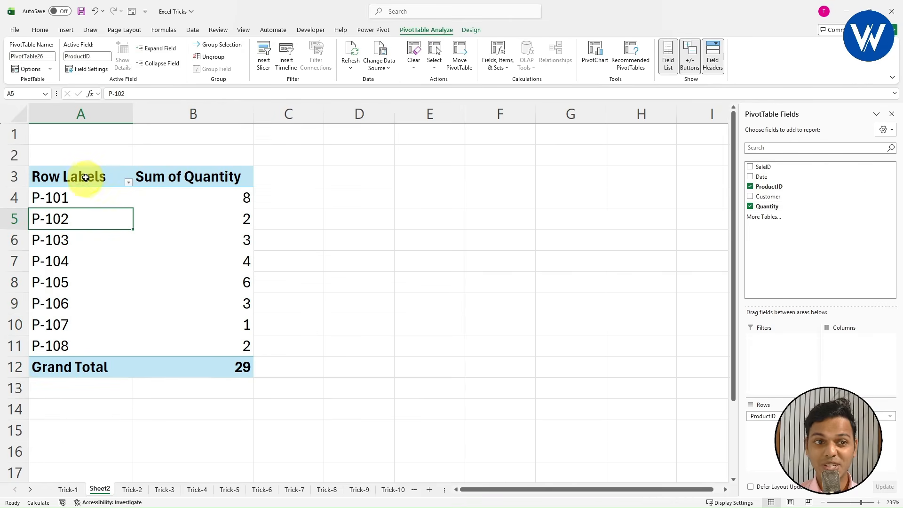
left_click(751, 186)
left_click_drag(774, 175, 761, 430)
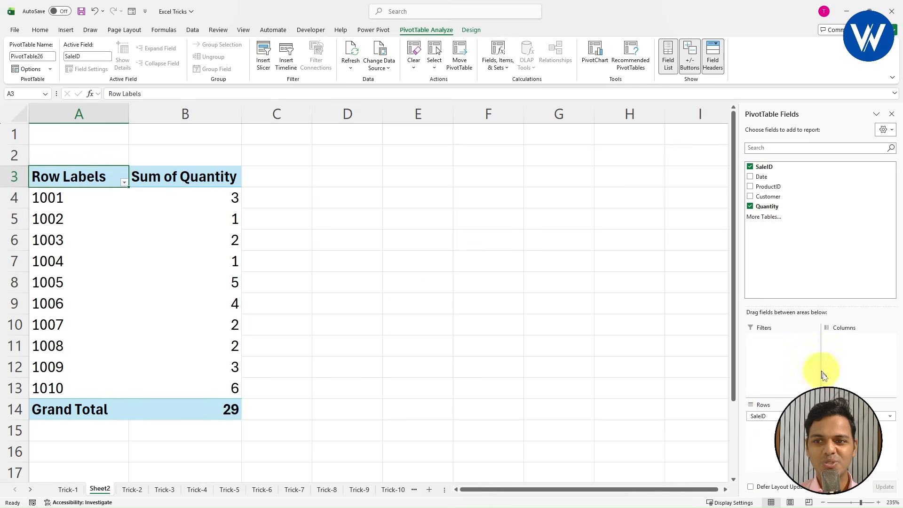
Return to Trick-2 and preview the sparkline and totals options in Quick Analysis for the sales table.
left_click(130, 490)
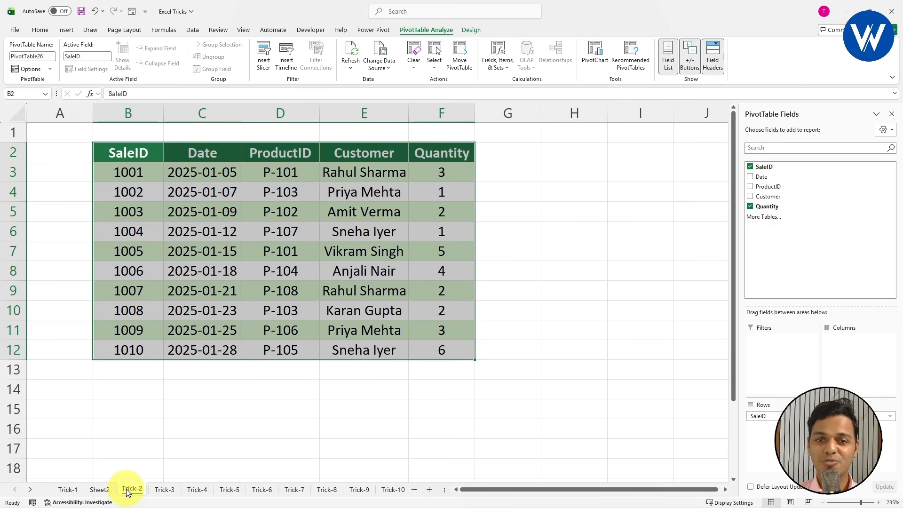
left_click(482, 367)
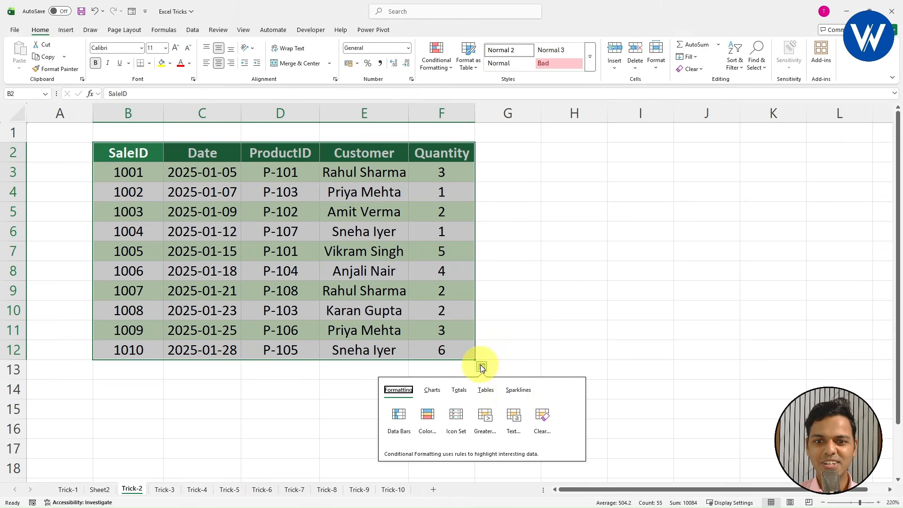
left_click(516, 392)
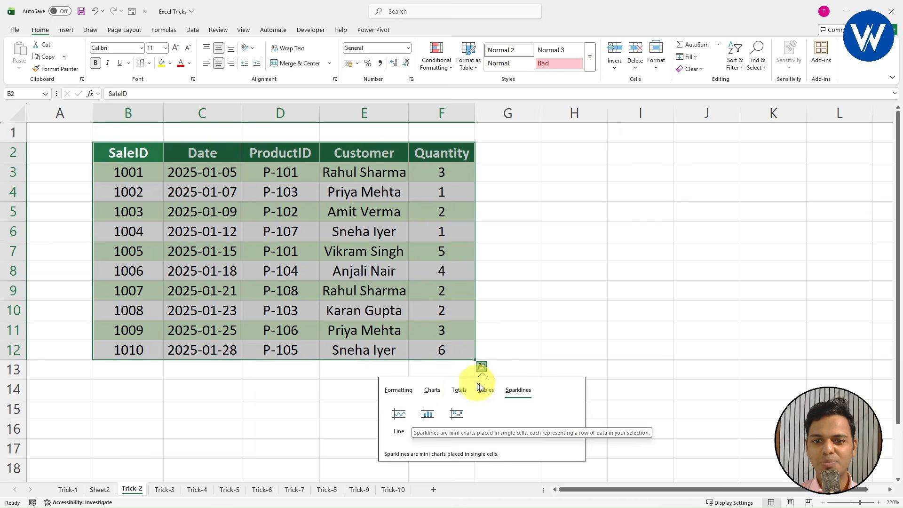
left_click(459, 390)
Insert the recommended clustered column chart of Sum of Quantity by Customer from table B2:F12 and enlarge it on its new sheet.
left_click_drag(125, 151, 470, 350)
left_click(481, 366)
left_click(433, 395)
left_click(457, 412)
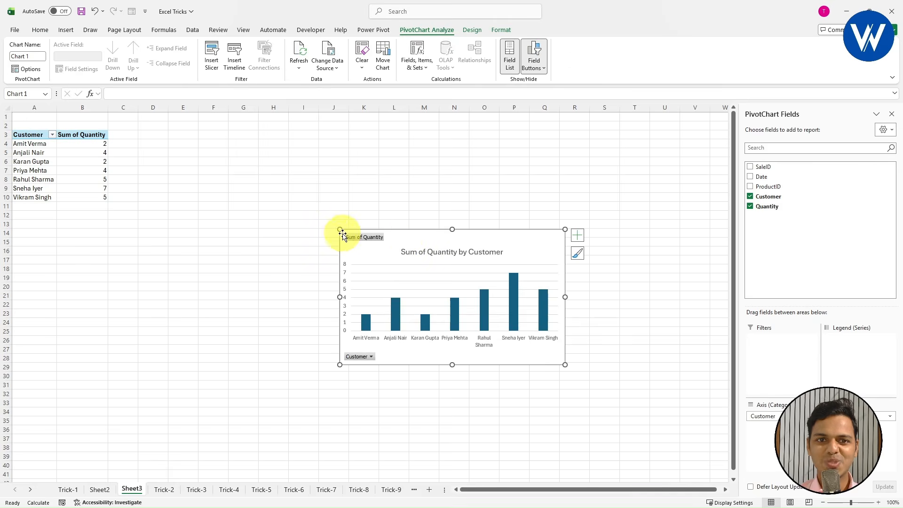
left_click_drag(339, 229, 147, 159)
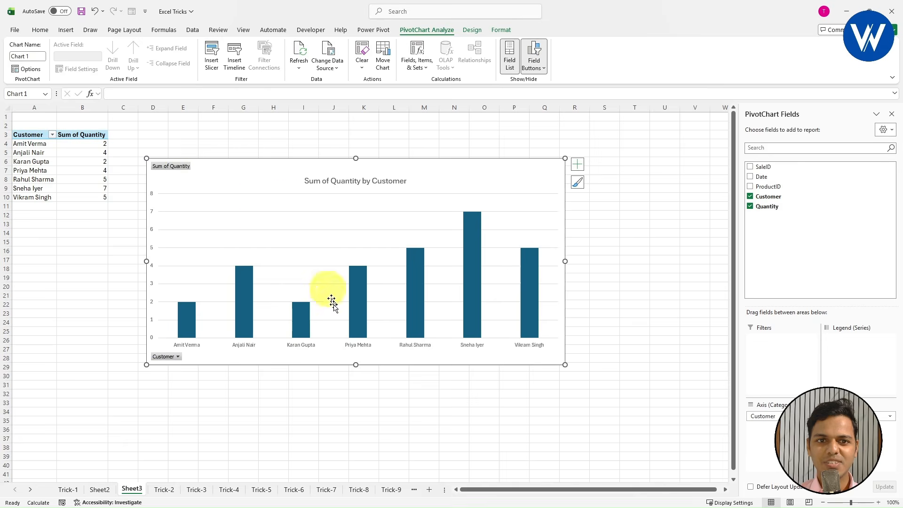
left_click(364, 385)
Check the PivotTable on Sheet2 and return to the Trick-2 sheet.
left_click(102, 492)
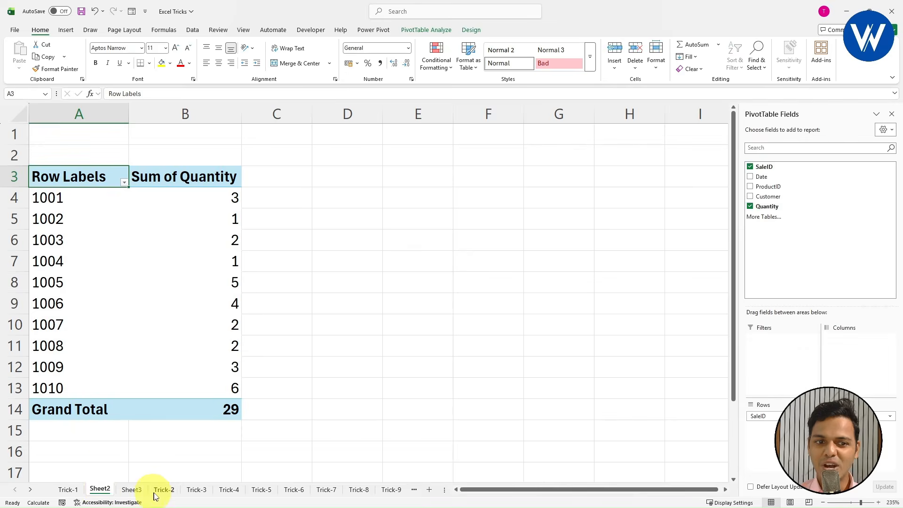
left_click(164, 490)
left_click(358, 411)
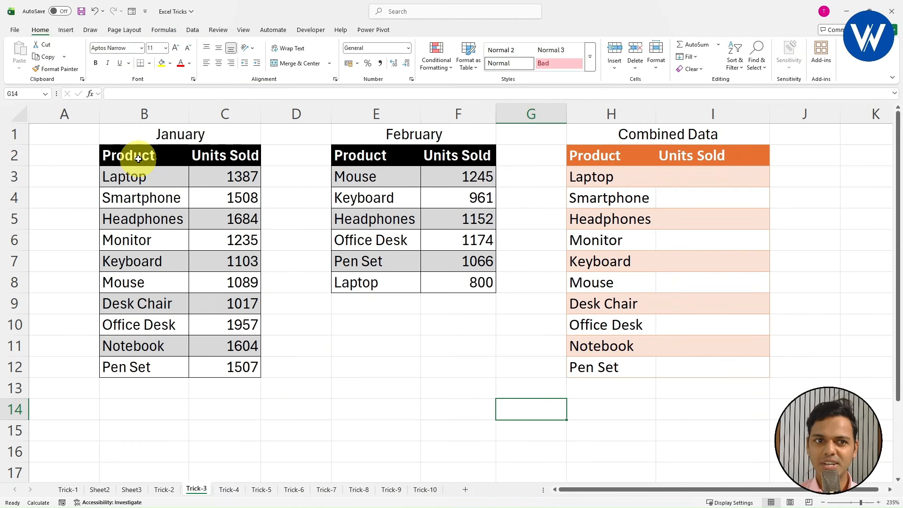
Examine the product and units-sold columns of the January, February and Combined Data tables on Trick-3.
left_click_drag(138, 159, 220, 364)
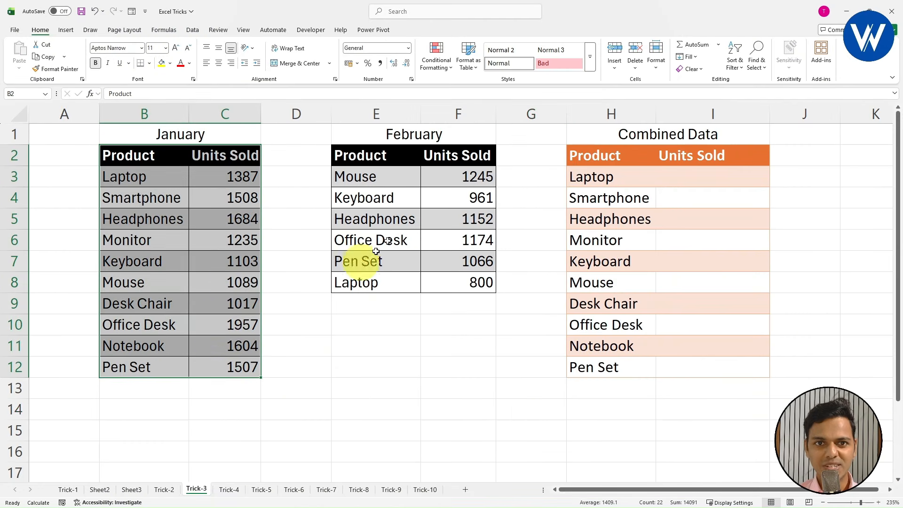
left_click_drag(383, 157, 453, 284)
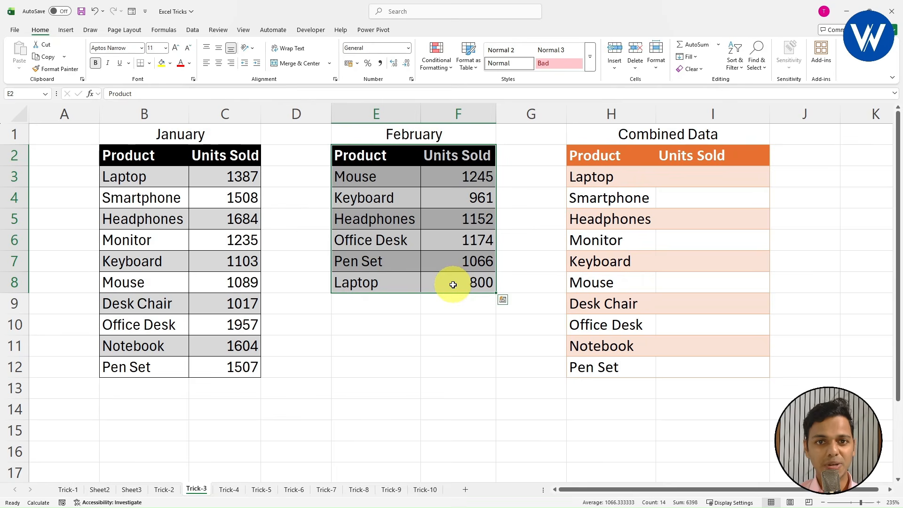
left_click(434, 324)
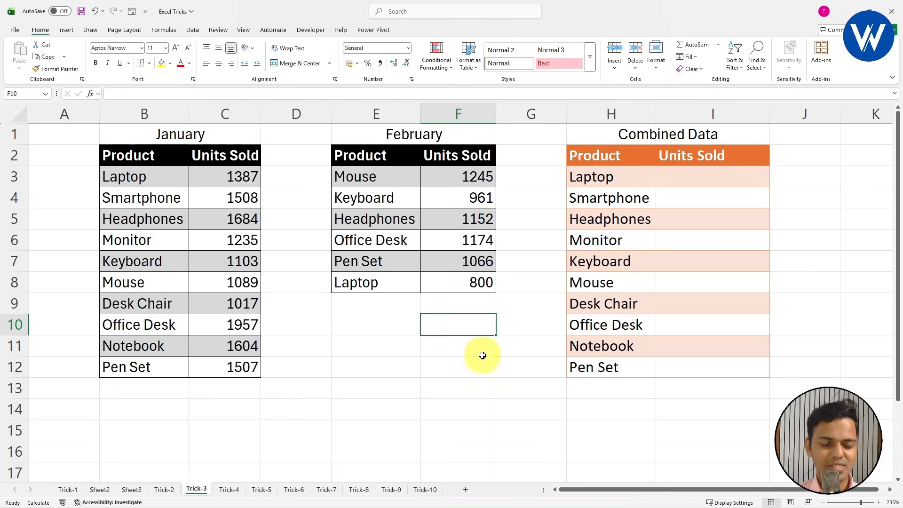
mouse_move(93, 139)
left_mouse_down()
mouse_move(173, 328)
mouse_move(178, 388)
left_mouse_up()
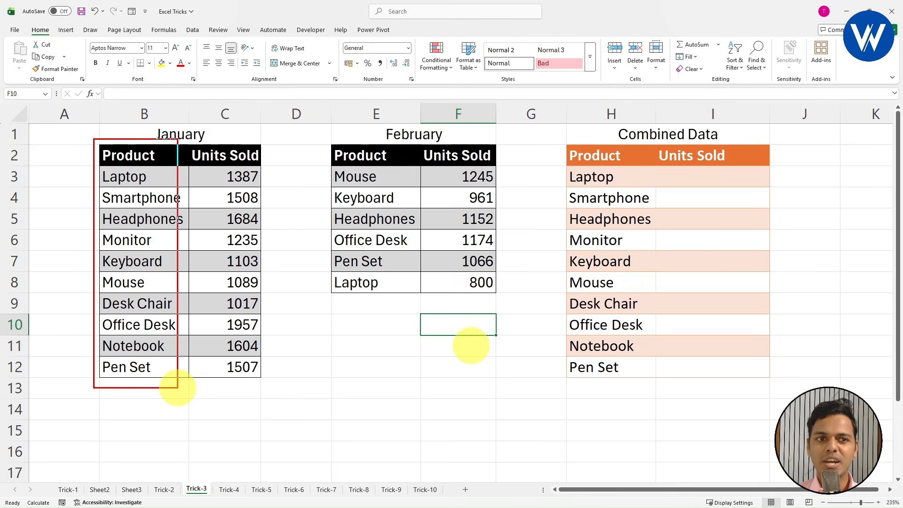
mouse_move(191, 137)
left_mouse_down()
mouse_move(241, 202)
mouse_move(273, 392)
left_mouse_up()
left_click_drag(326, 140, 407, 320)
mouse_move(421, 140)
left_mouse_down()
mouse_move(526, 308)
mouse_move(529, 331)
left_mouse_up()
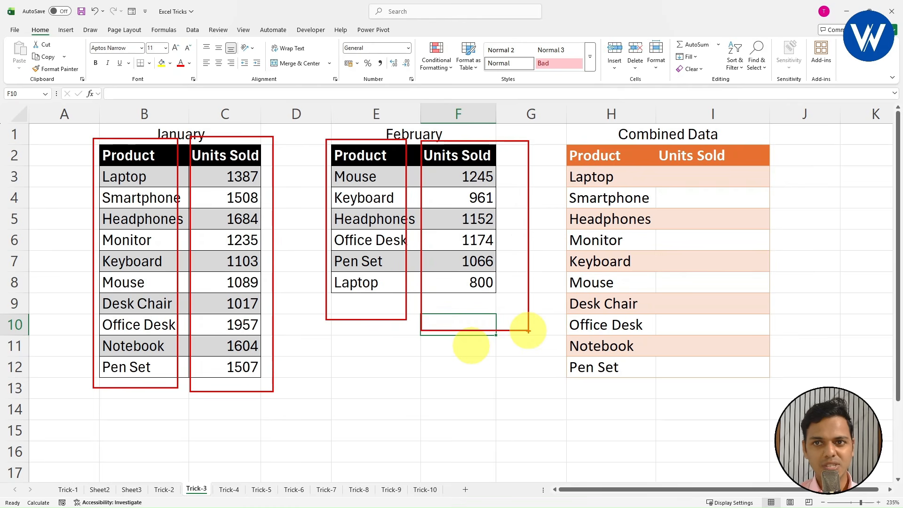
mouse_move(548, 139)
left_mouse_down()
mouse_move(606, 158)
mouse_move(782, 167)
left_mouse_up()
mouse_move(564, 168)
left_mouse_down()
mouse_move(603, 178)
mouse_move(650, 387)
left_mouse_up()
left_click_drag(749, 177, 800, 177)
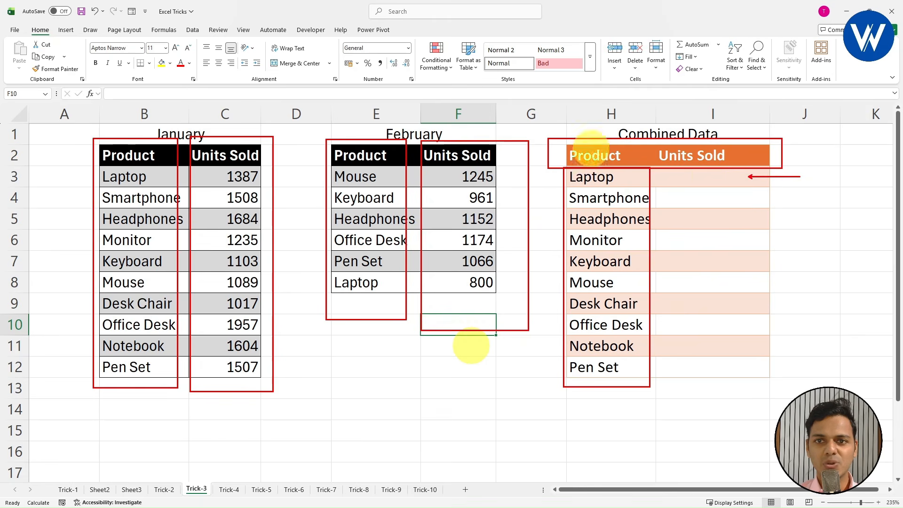
key("Escape")
Compare the Laptop entries in the January and February tables with the empty Laptop cell in Combined Data.
left_click(229, 176)
left_click(471, 170)
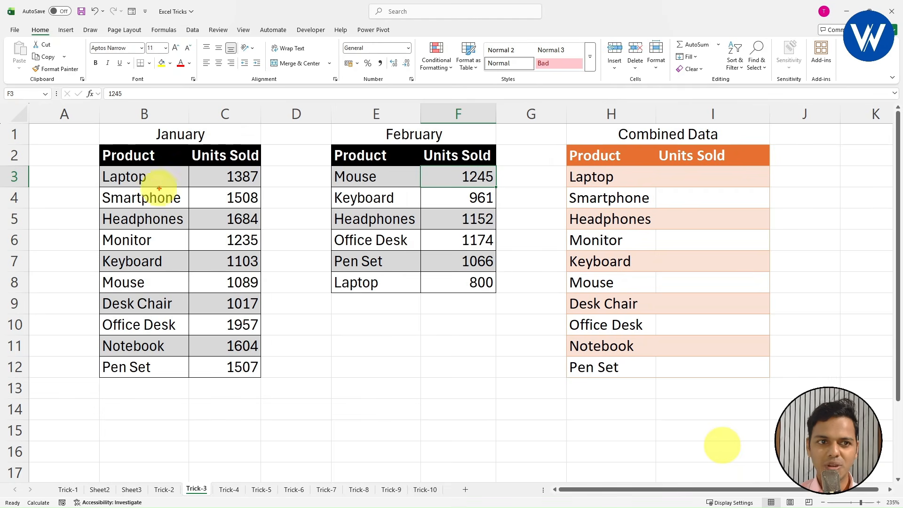
left_click_drag(94, 167, 163, 182)
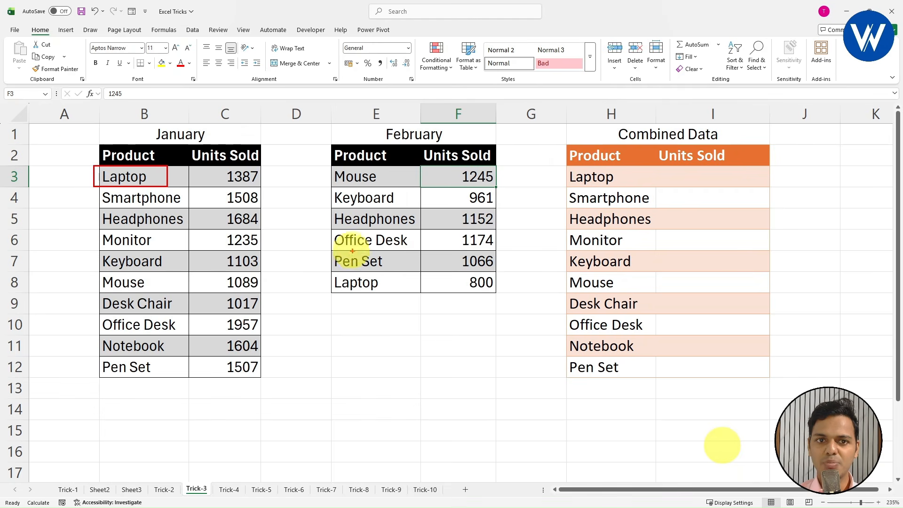
left_click_drag(331, 273, 388, 294)
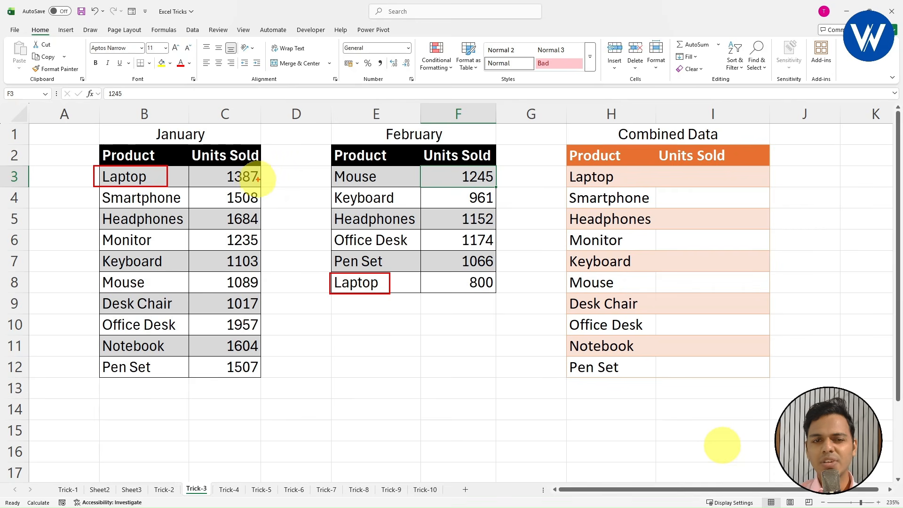
left_click_drag(260, 179, 299, 212)
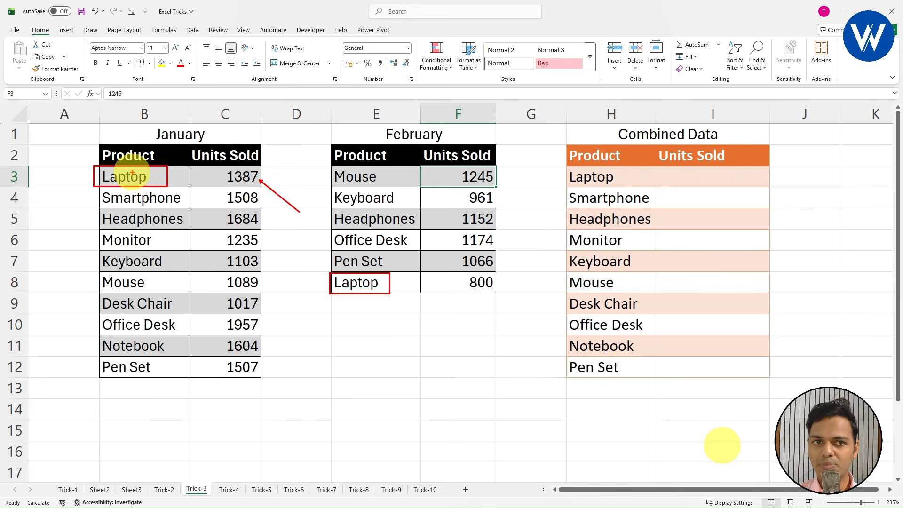
left_click_drag(489, 287, 512, 325)
left_click_drag(668, 164, 746, 183)
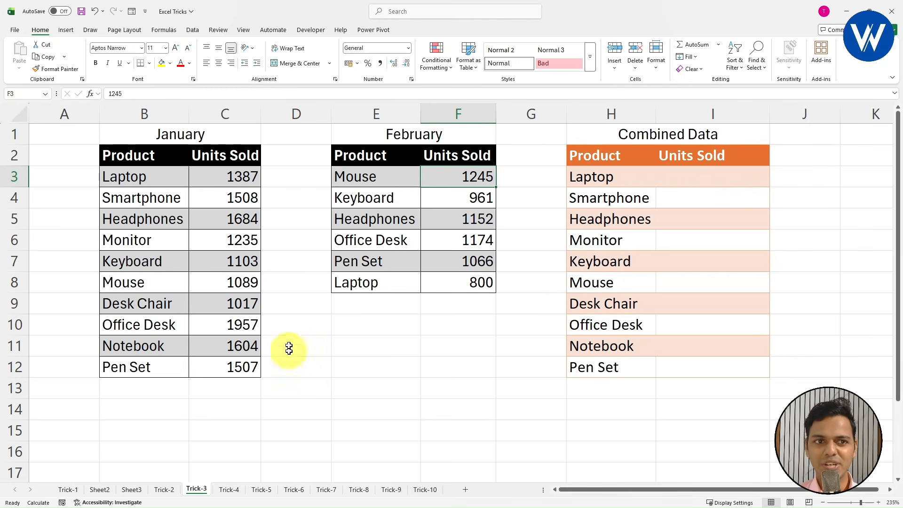
Select the Combined Data range H2:I12 and open Consolidate for it with the Sum function.
left_click(687, 176)
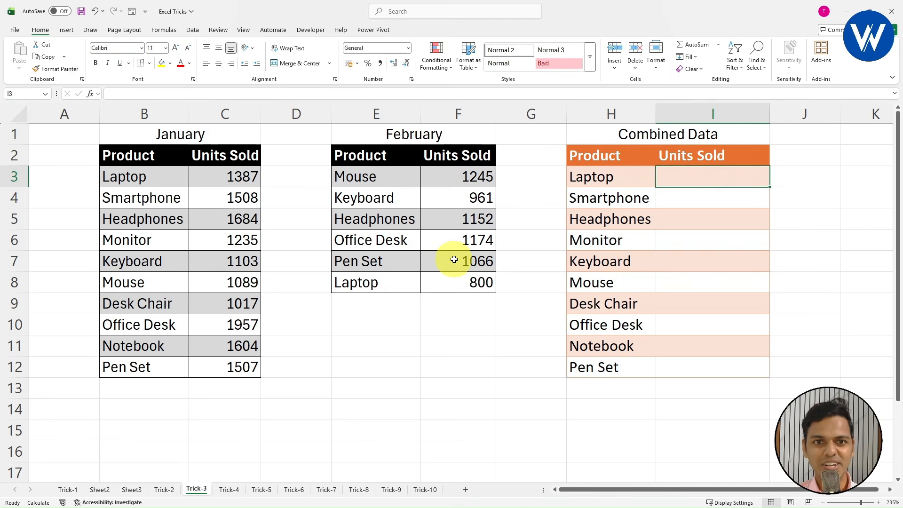
left_click_drag(625, 157, 707, 365)
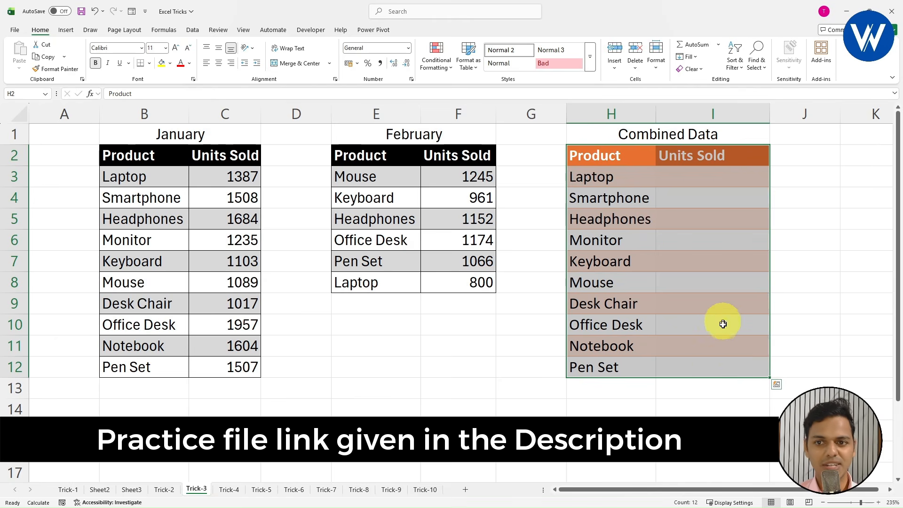
left_click(194, 30)
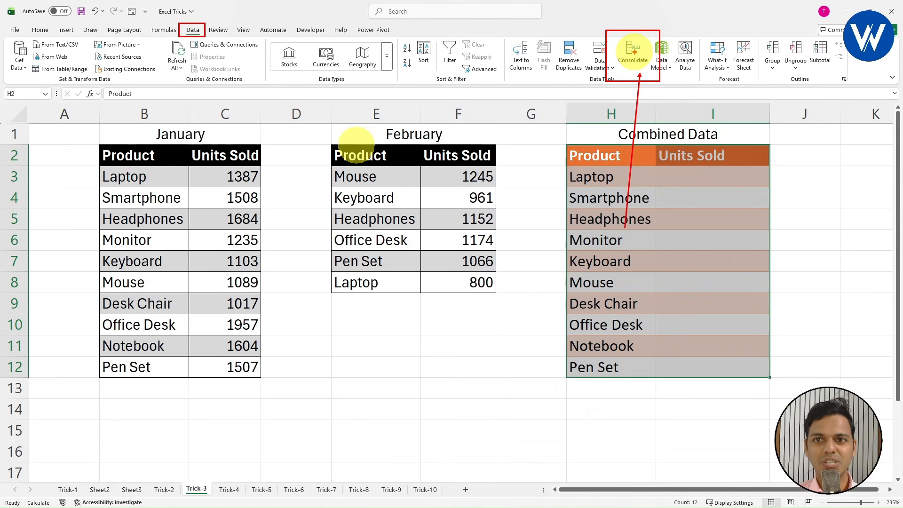
left_click(634, 54)
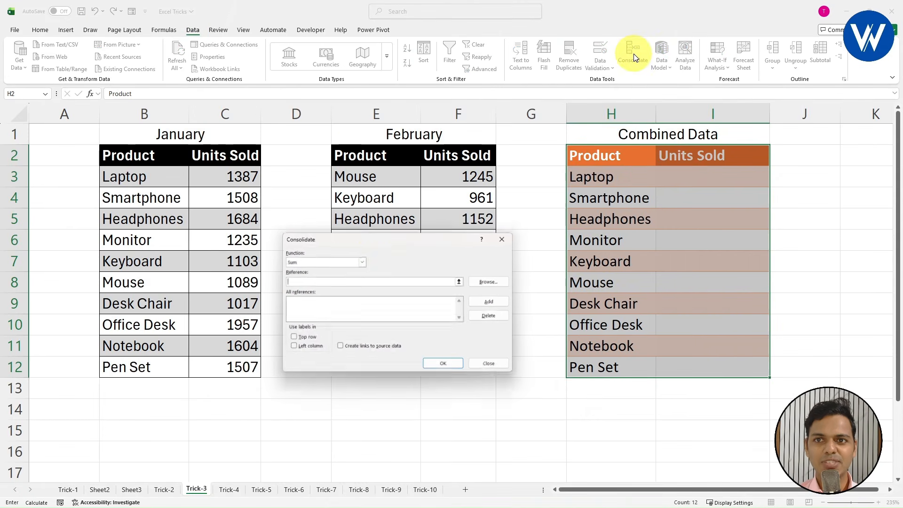
left_click_drag(396, 238, 394, 184)
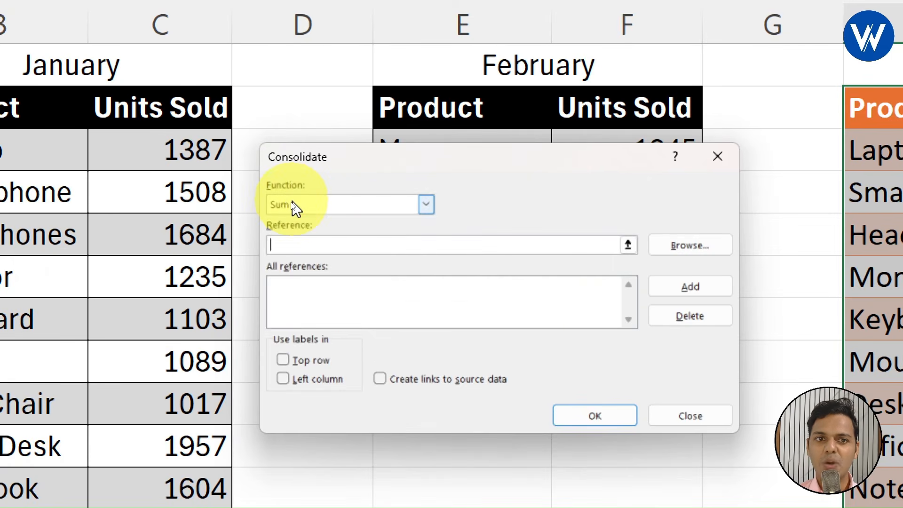
left_click(291, 206)
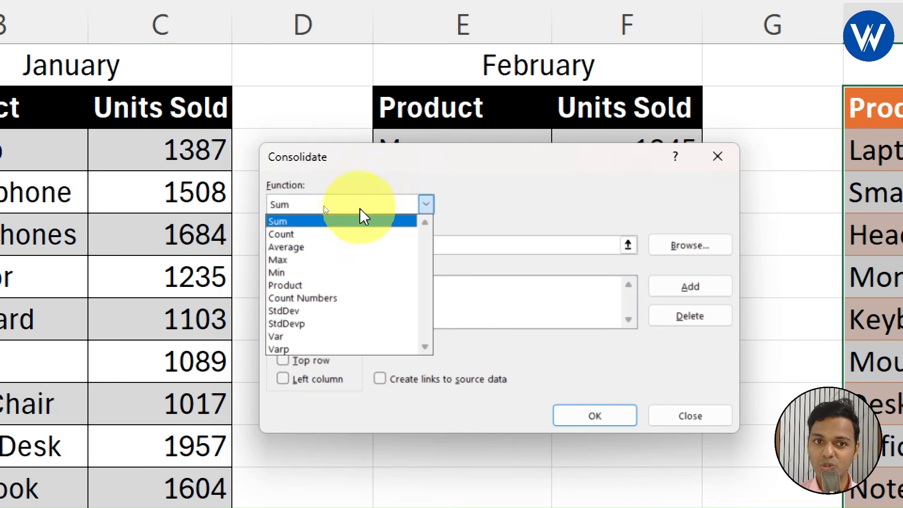
left_click(329, 220)
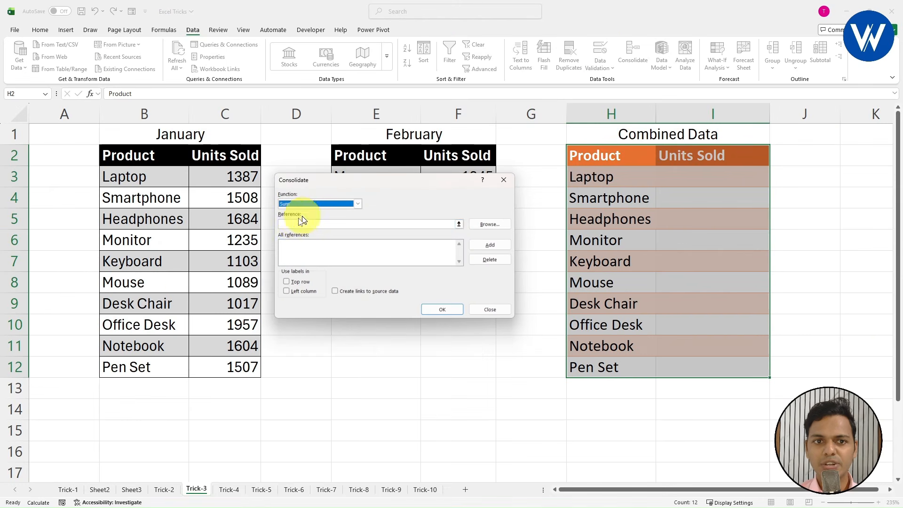
Add the January table, B2:C12, to the consolidation references.
left_click(302, 223)
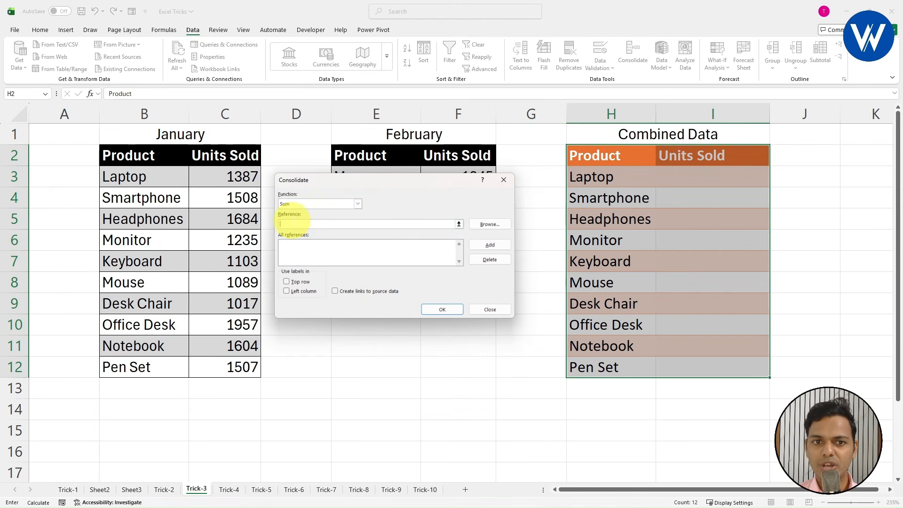
left_click_drag(125, 156, 228, 361)
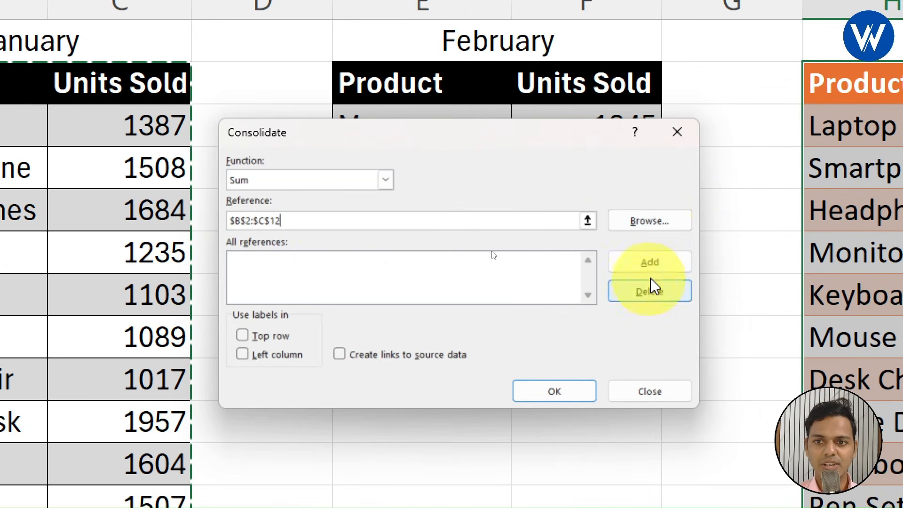
left_click(650, 262)
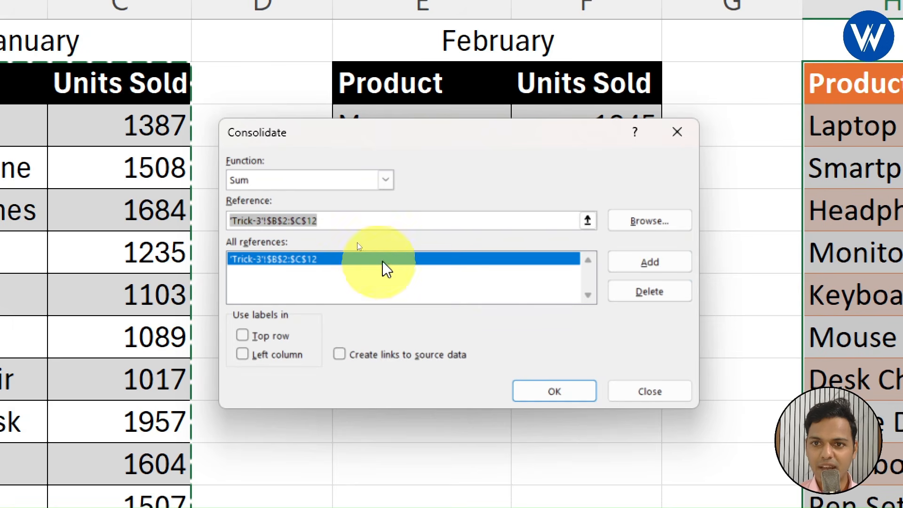
Add the February table, E2:F8, as a second consolidation reference.
left_click(342, 219)
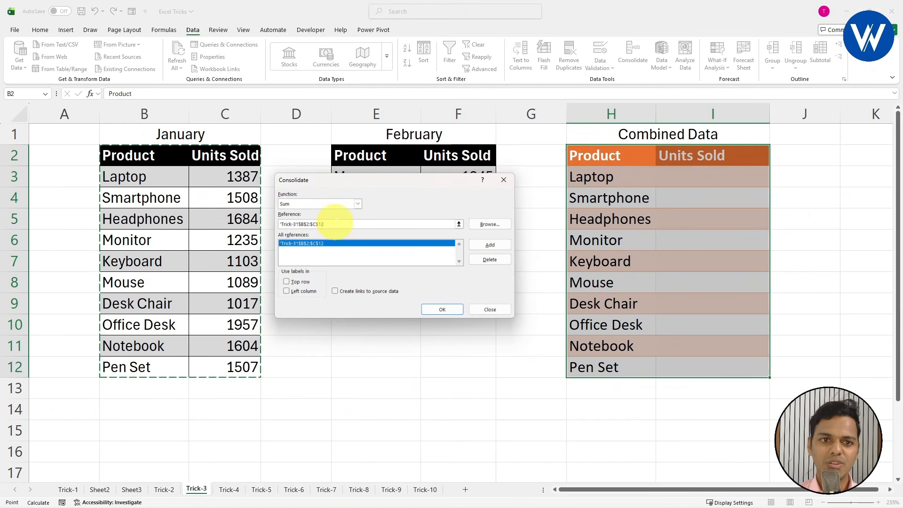
left_click_drag(342, 219, 48, 211)
key("BackSpace")
left_click_drag(409, 181, 202, 259)
left_click_drag(344, 161, 446, 277)
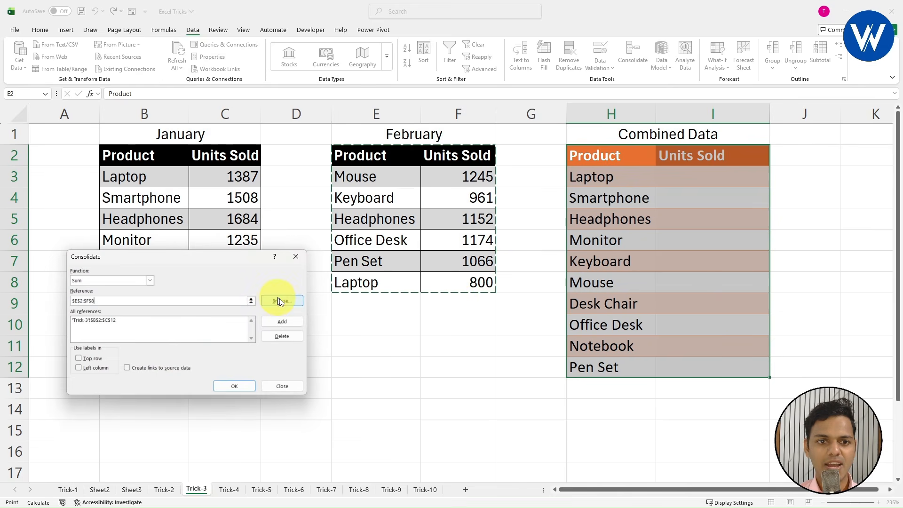
left_click(284, 321)
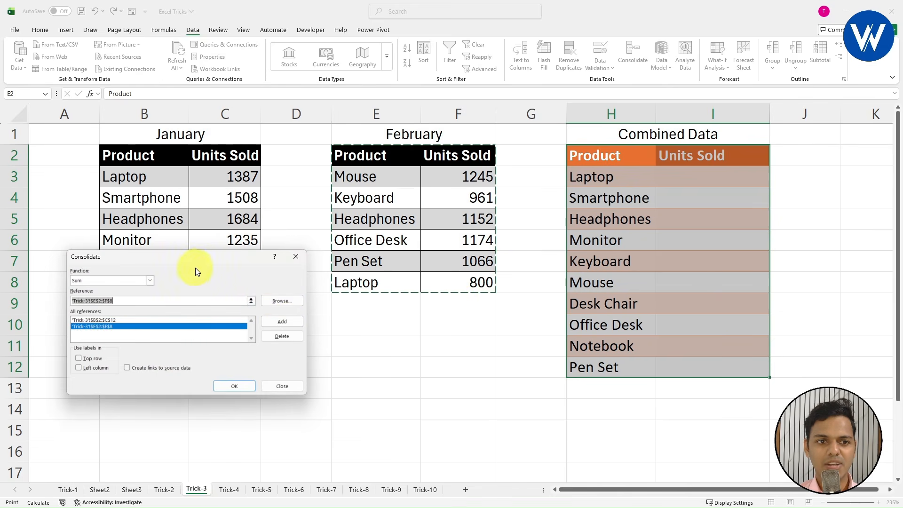
Use the top row and left column as labels and run the consolidation into Combined Data.
left_click_drag(229, 256, 431, 257)
left_click(284, 359)
left_click(270, 407)
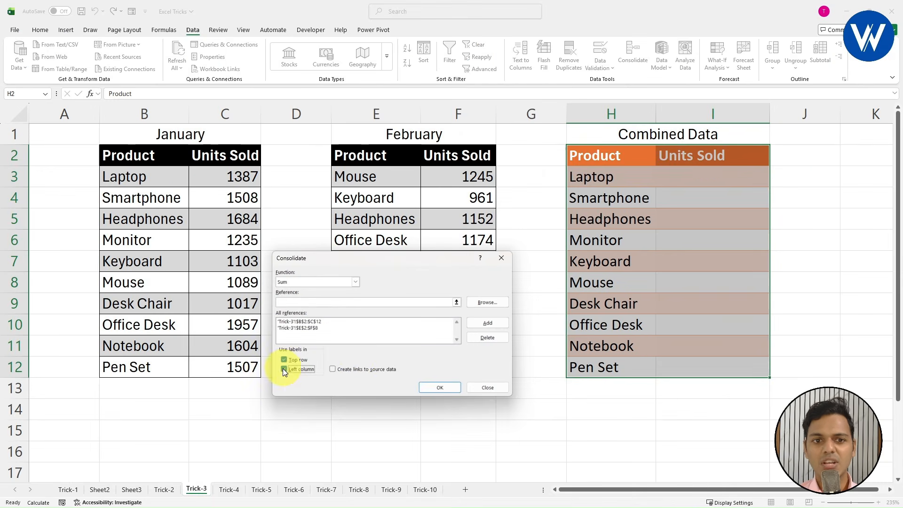
left_click_drag(564, 143, 765, 162)
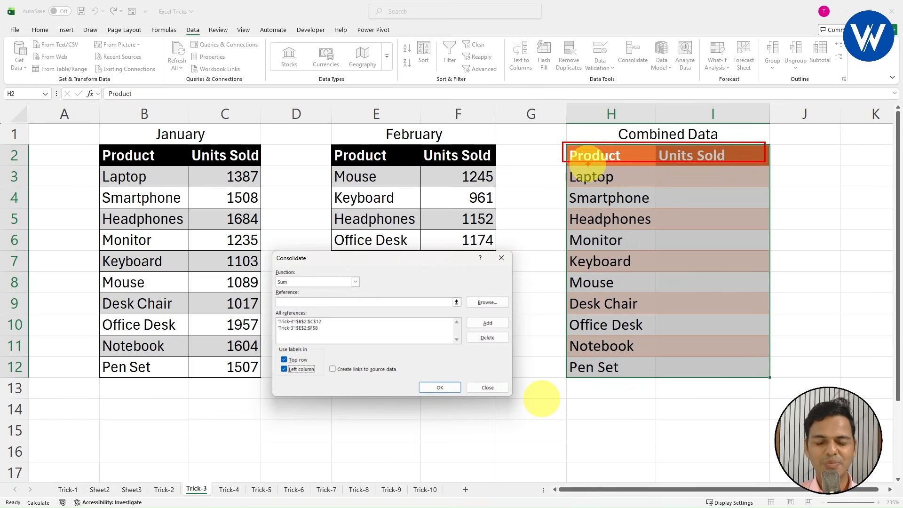
mouse_move(566, 166)
left_mouse_down()
mouse_move(612, 203)
mouse_move(647, 381)
left_mouse_up()
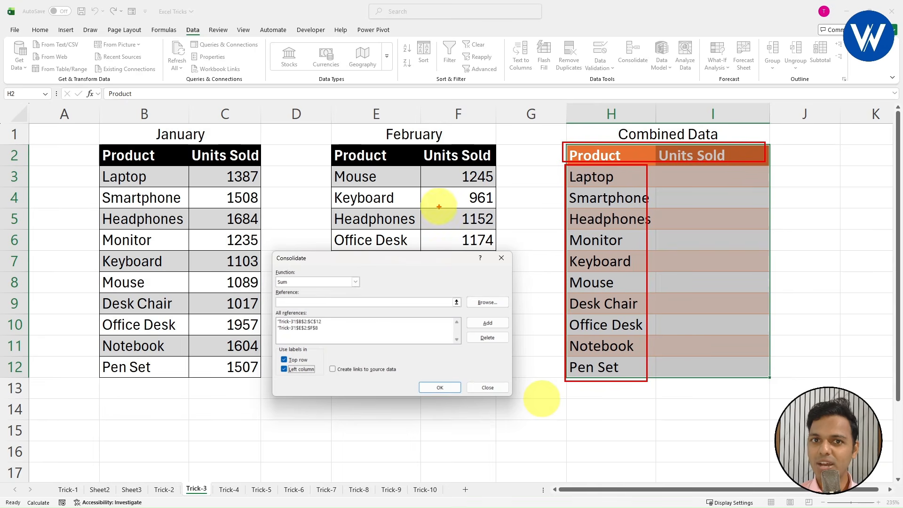
key("Escape")
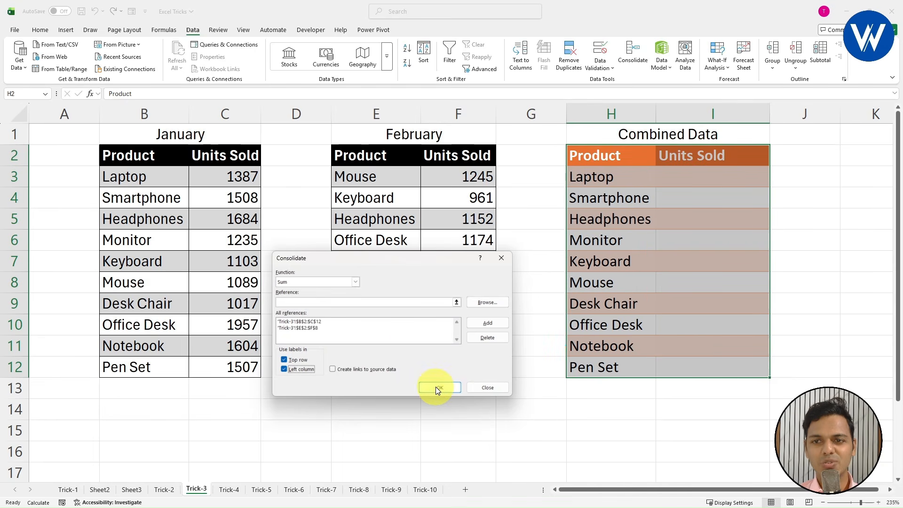
left_click(438, 387)
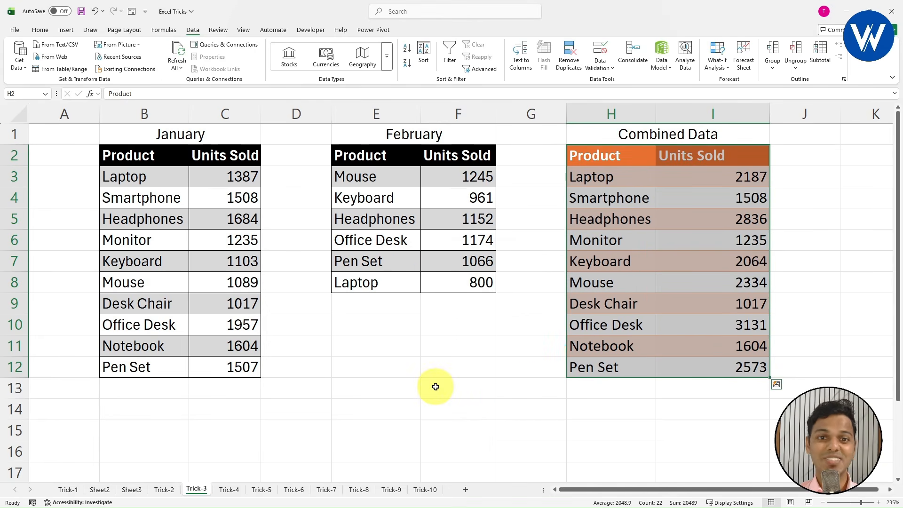
Review the consolidated units sold in the Combined Data table against the January and February tables.
left_click(781, 408)
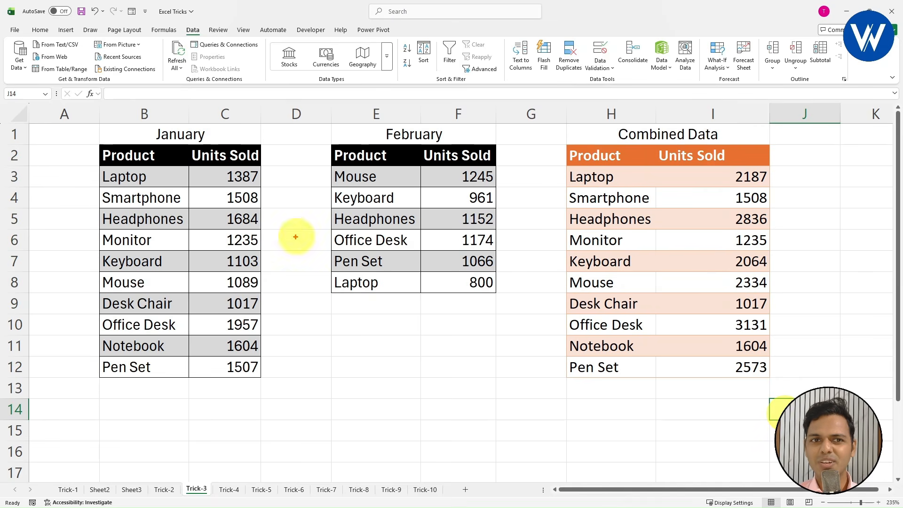
left_click_drag(725, 164, 787, 393)
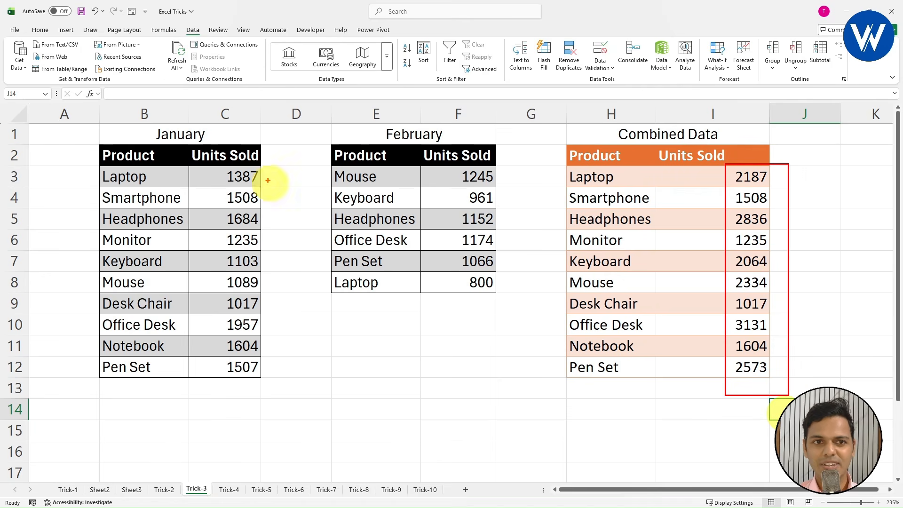
key("Escape")
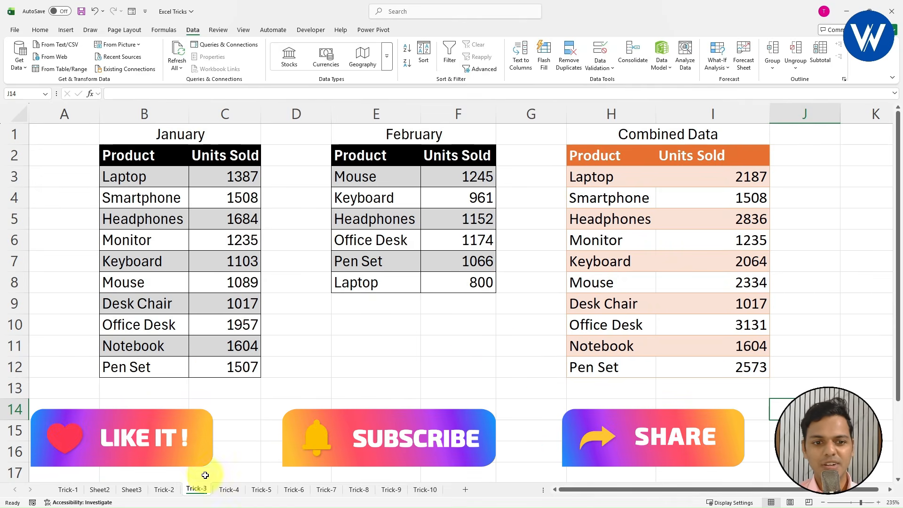
Switch to the Trick-4 sheet and look over the Jan to Jun amounts for 2021 to 2025.
left_click(235, 496)
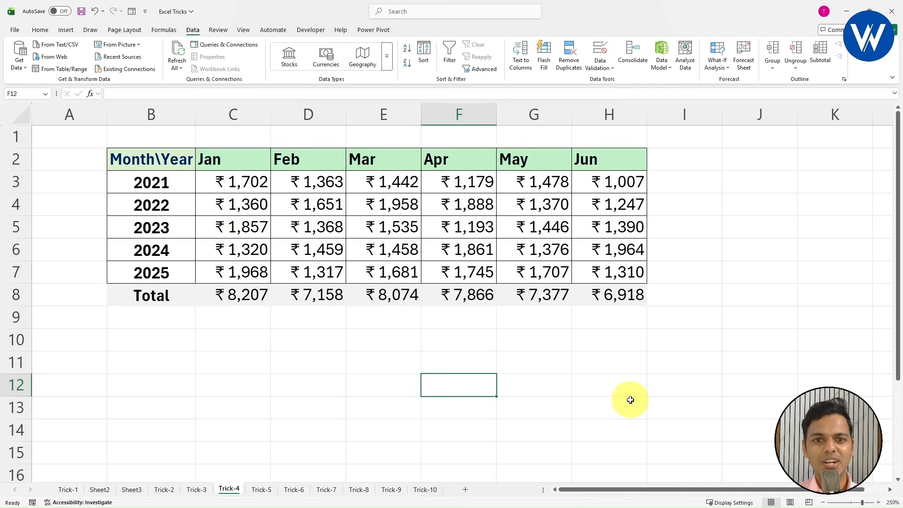
left_click(630, 399)
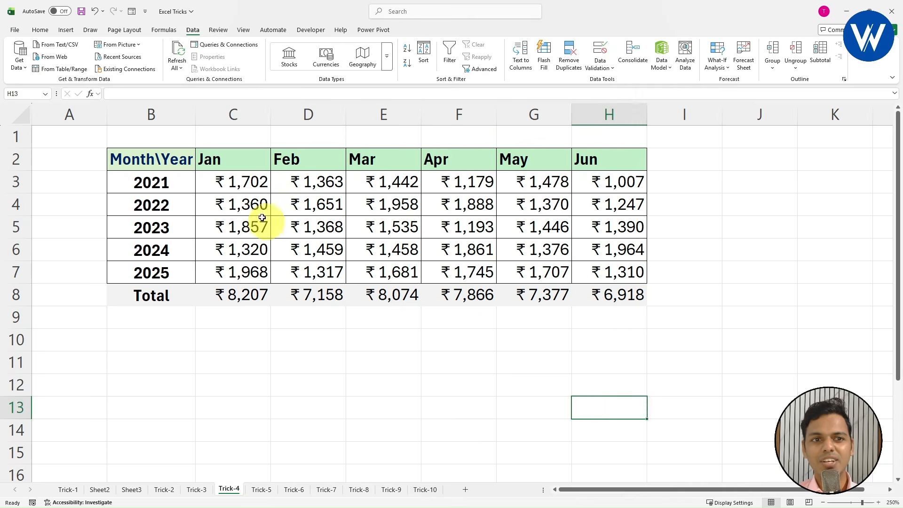
left_click_drag(142, 155, 601, 274)
left_click(457, 383)
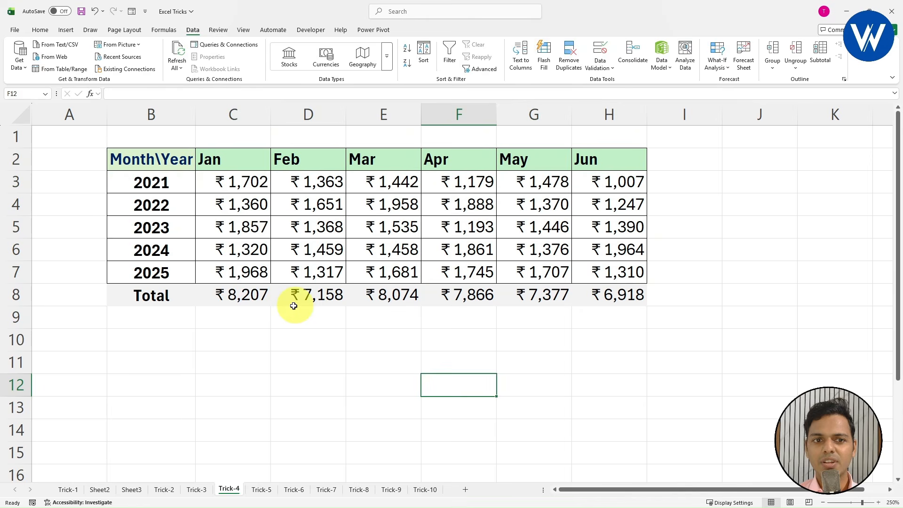
Examine the SUM formula in the Jan total cell C8, including its C3 start and Lastcell end reference.
double_click(224, 296)
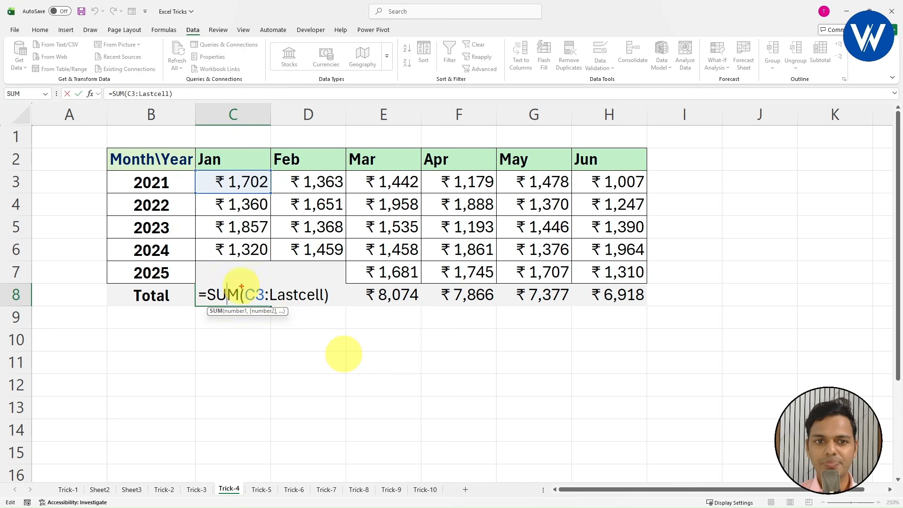
left_click_drag(262, 304, 261, 384)
left_click_drag(198, 179, 149, 185)
mouse_move(215, 197)
left_mouse_down()
mouse_move(268, 263)
mouse_move(269, 280)
left_mouse_up()
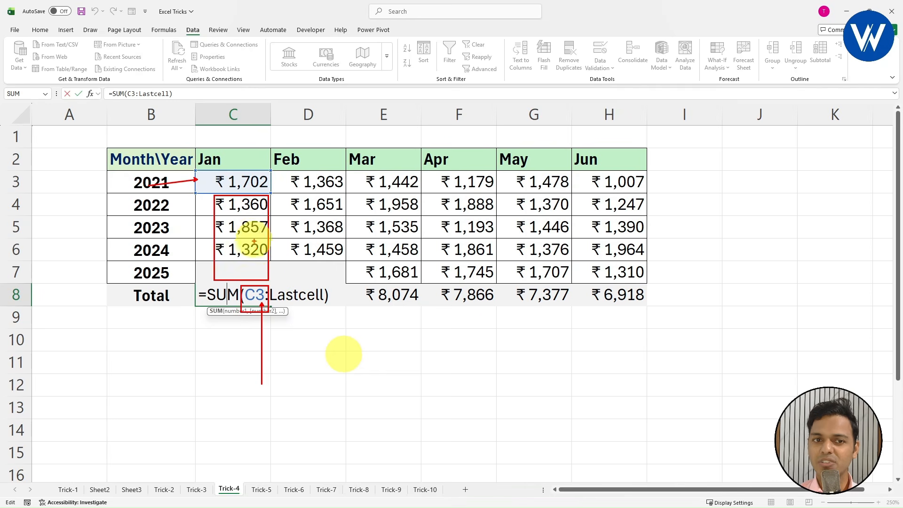
left_click_drag(268, 284, 331, 307)
left_click_drag(297, 385, 297, 307)
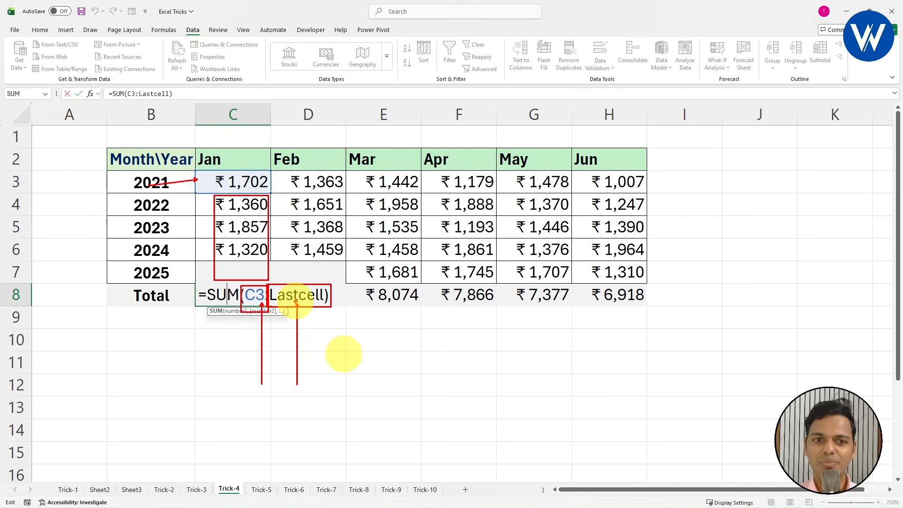
key("e")
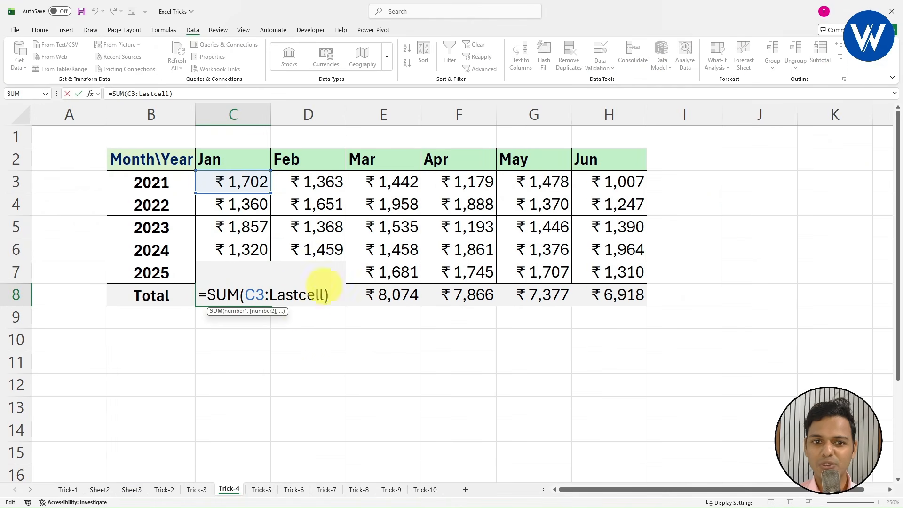
Leave the formula and clear all monthly totals in C8:H8 of the Total row.
left_click(336, 298)
left_click(319, 348)
left_click_drag(231, 295, 614, 305)
key("Delete")
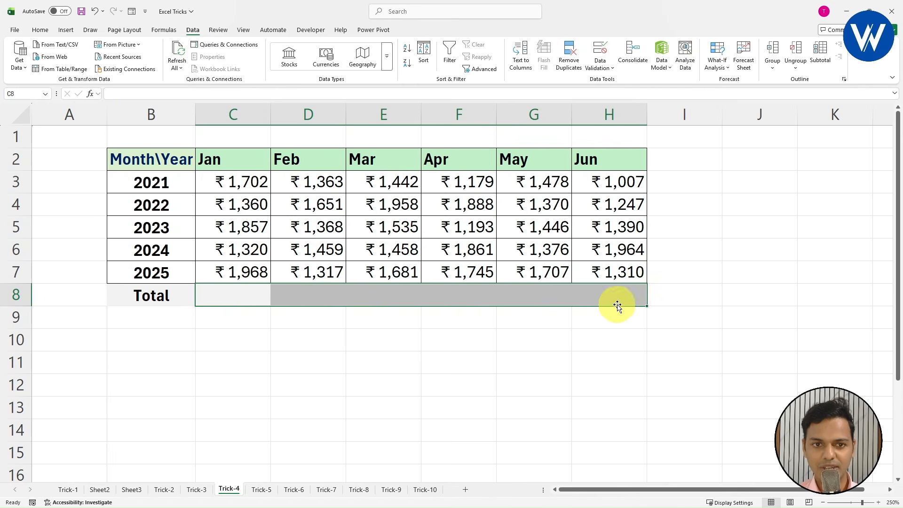
left_click(341, 359)
left_click(0, 407)
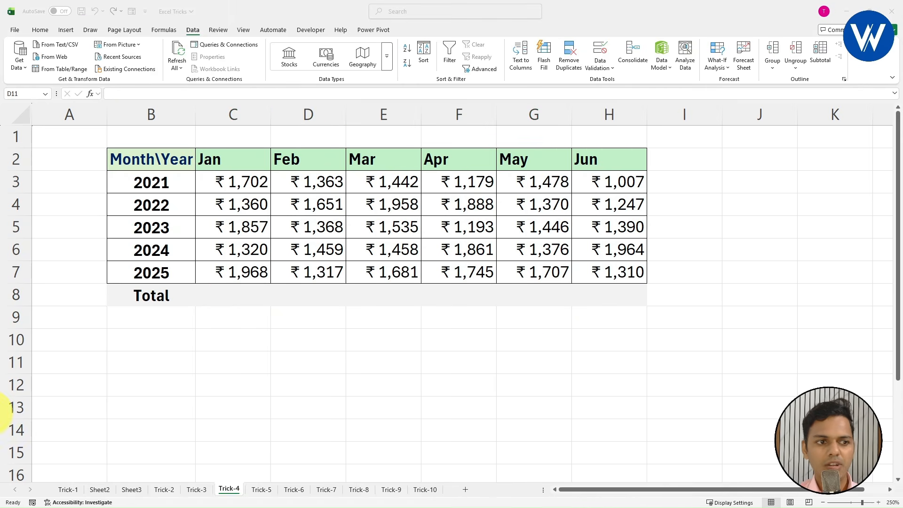
Total the Jan amounts C3:C7 in cell C8 with AutoSum.
left_click(209, 294)
left_click(221, 294)
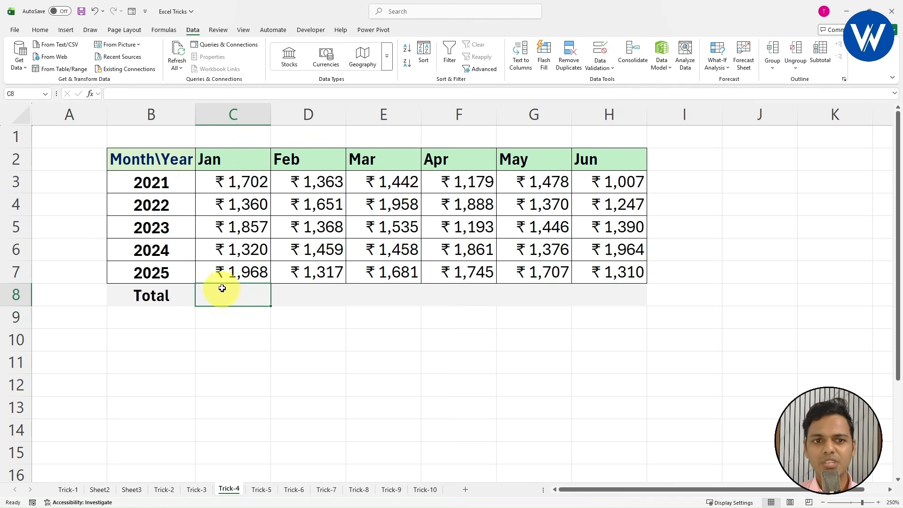
left_click_drag(238, 178, 242, 277)
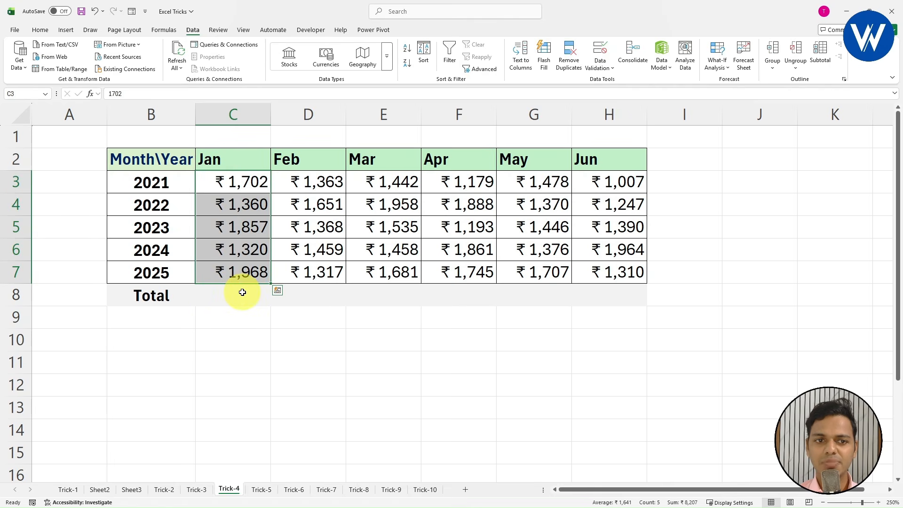
left_click(243, 292)
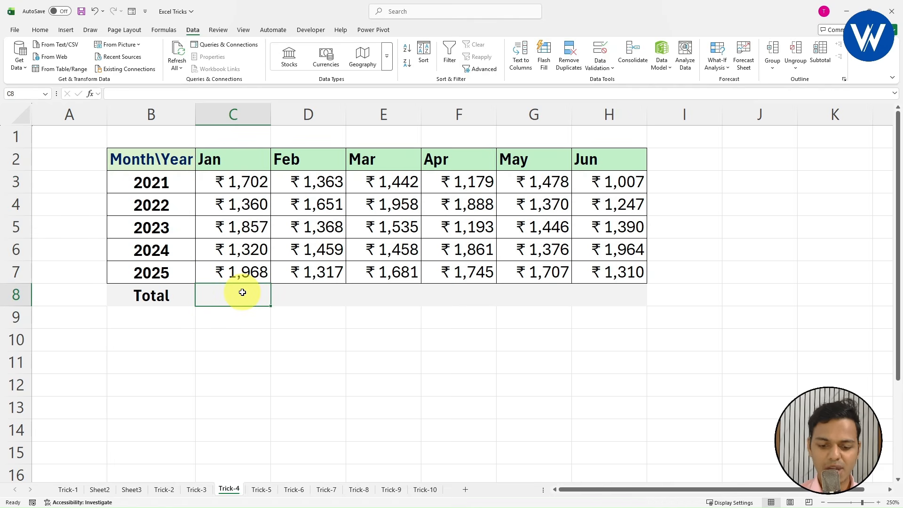
key("alt+equal")
key("Return")
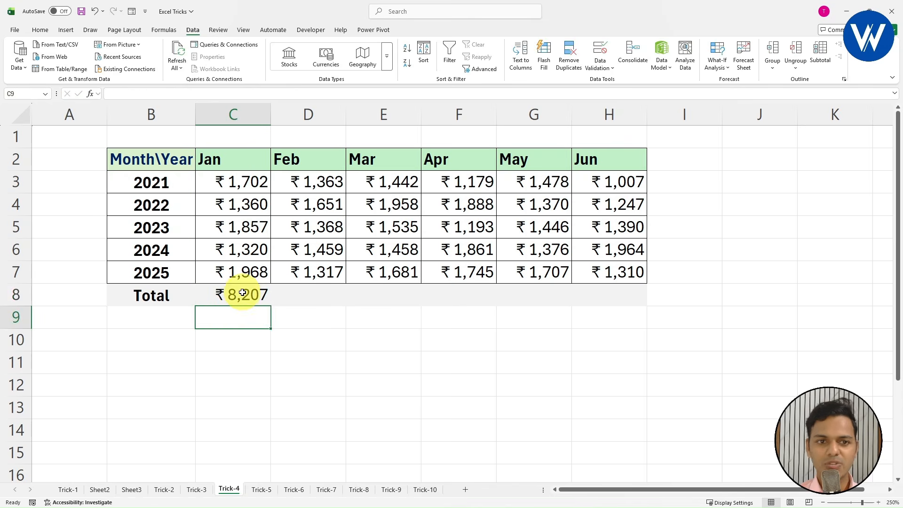
Clear the Jan total from C8 and select the empty Total row cells C8:H8.
left_click(242, 294)
left_click_drag(254, 182, 624, 290)
left_click(249, 301)
key("Delete")
left_click(264, 376)
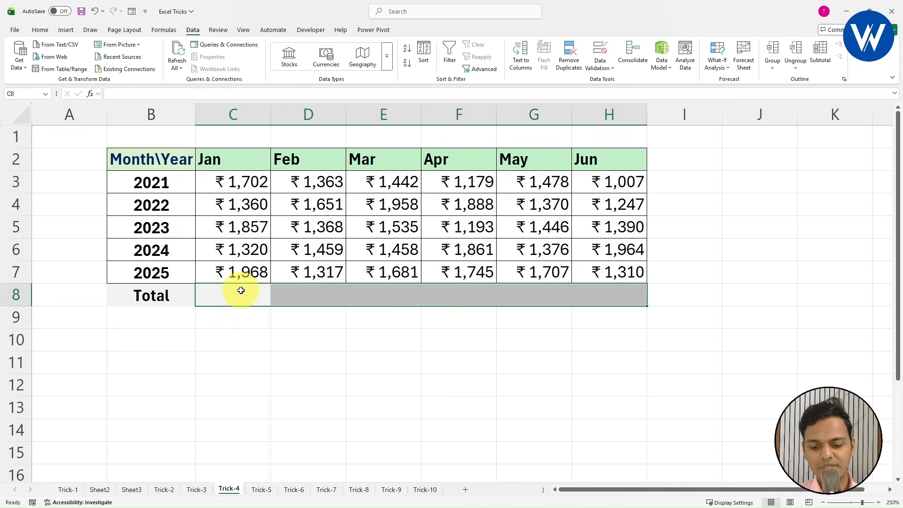
Total all six months in C8:H8 with AutoSum and inspect the range summed by the Jan total in C8.
key("alt+equal")
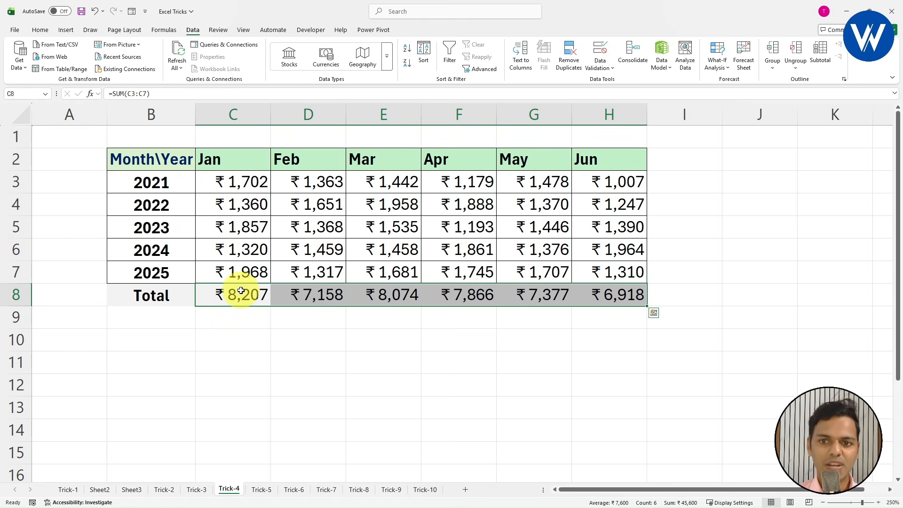
left_click(232, 365)
left_click(232, 292)
double_click(236, 294)
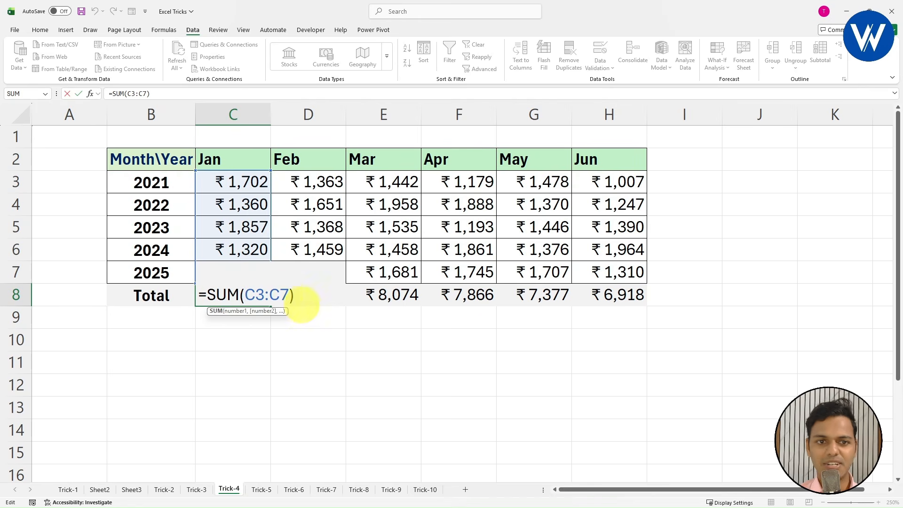
left_click_drag(244, 284, 288, 305)
left_click_drag(208, 170, 269, 261)
left_click_drag(269, 261, 208, 281)
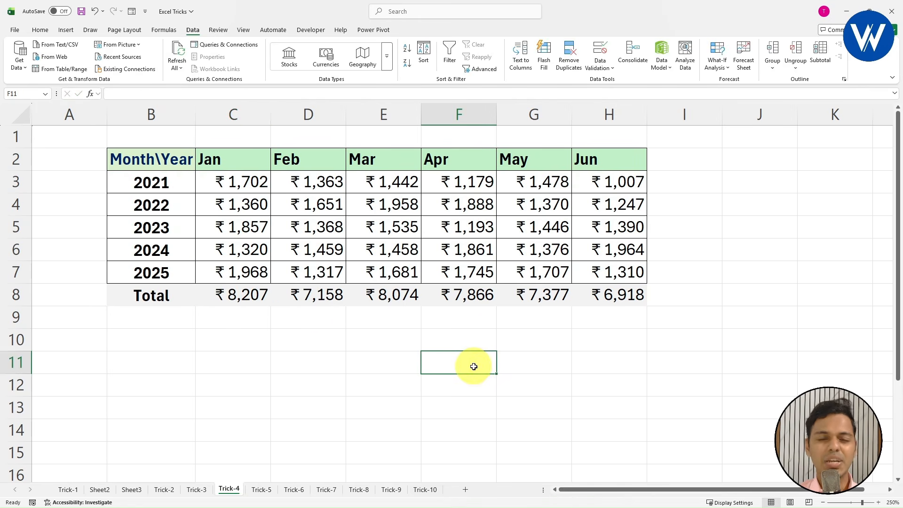
Insert a blank row above the Total row, directly below the 2025 amounts.
left_click(15, 291)
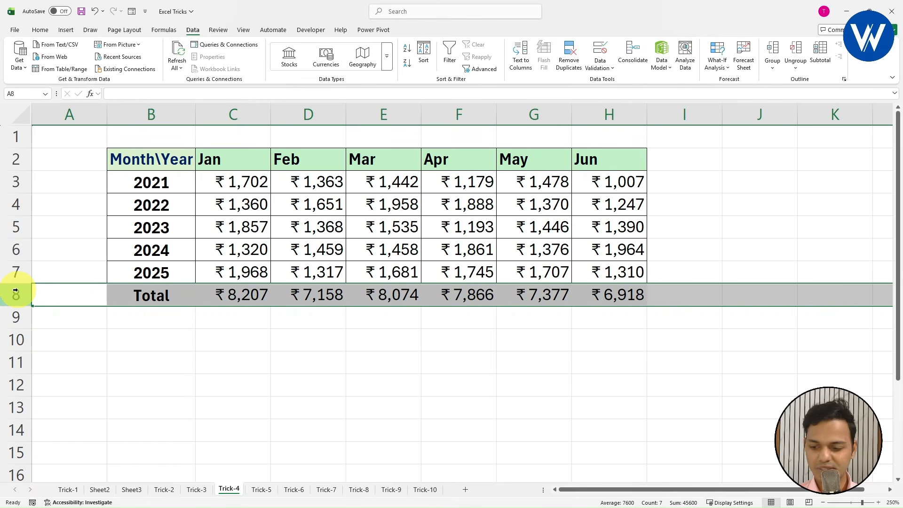
key("ctrl+shift+plus")
left_click(151, 385)
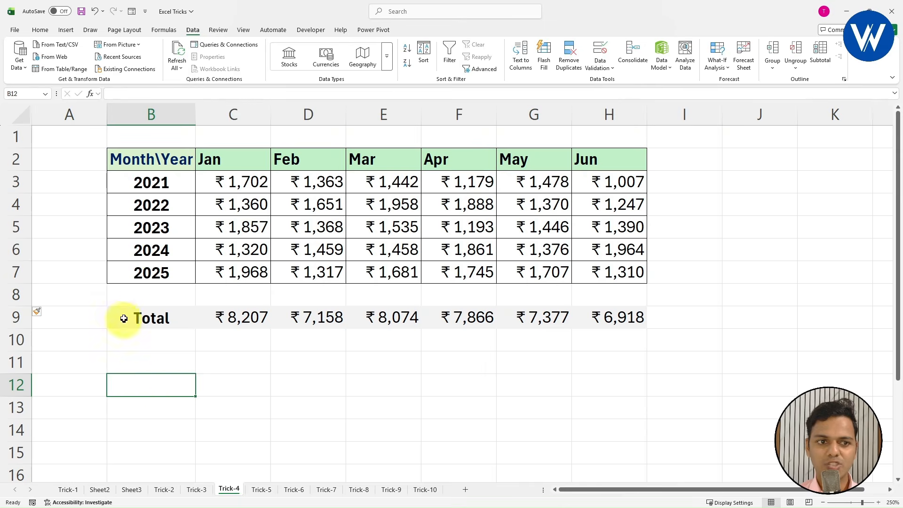
Examine which cells the Jan total formula in C9 covers relative to the blank row 8.
left_click(6, 296)
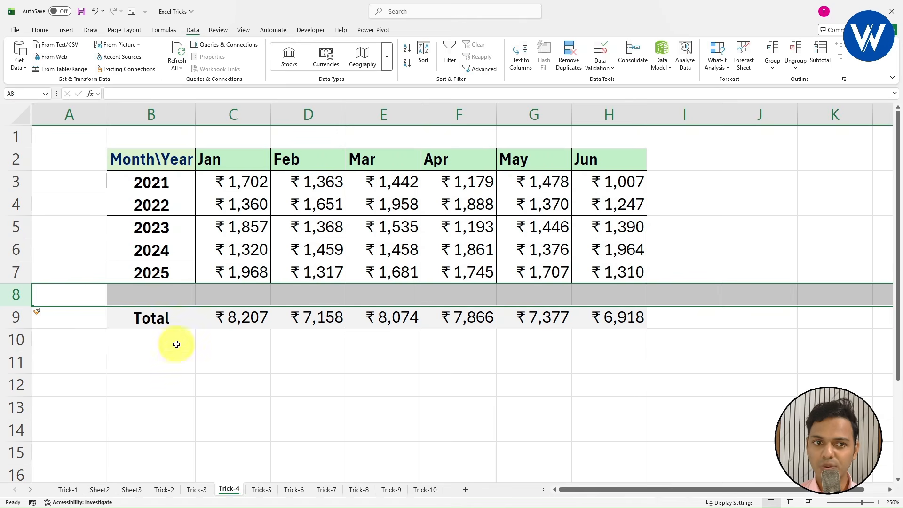
left_click(177, 343)
double_click(221, 322)
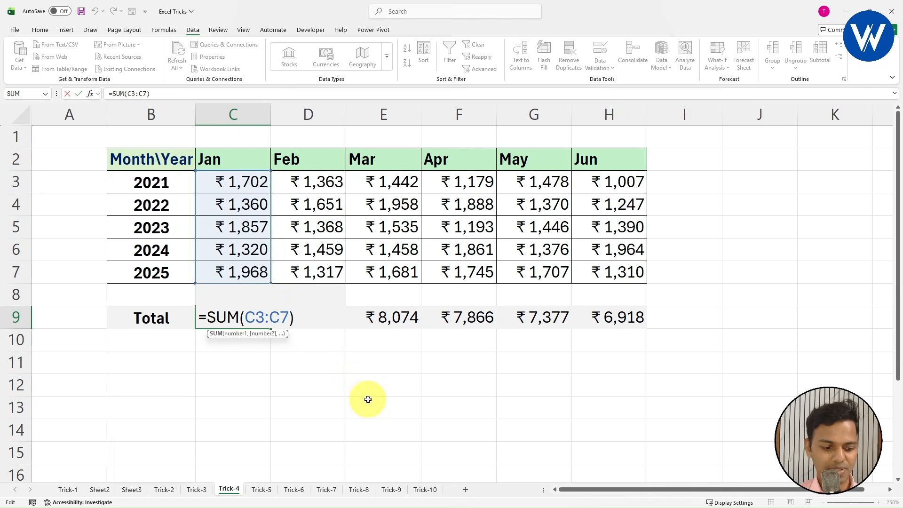
mouse_move(200, 176)
left_mouse_down()
mouse_move(242, 202)
mouse_move(271, 282)
left_mouse_up()
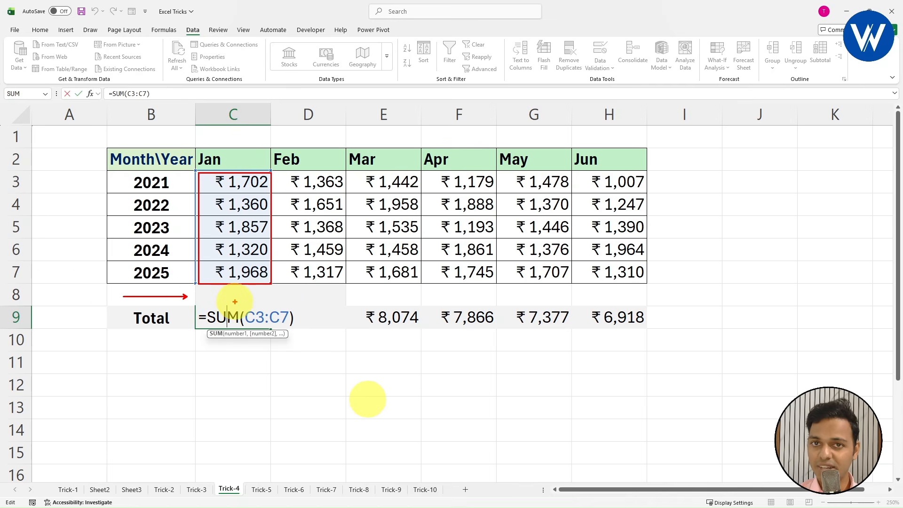
key("ctrl+Return")
With C9 selected, define the workbook-scope name LastCell with the relative reference =!C8.
left_click(163, 30)
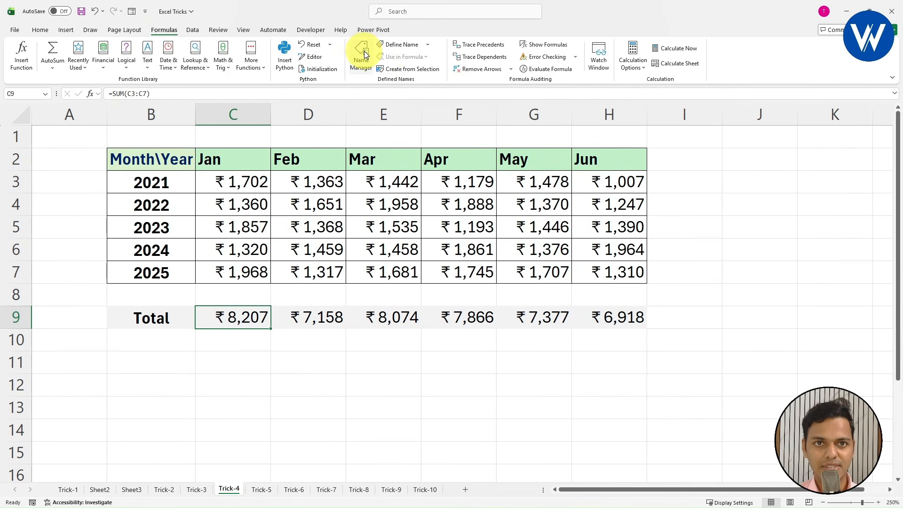
left_click(362, 58)
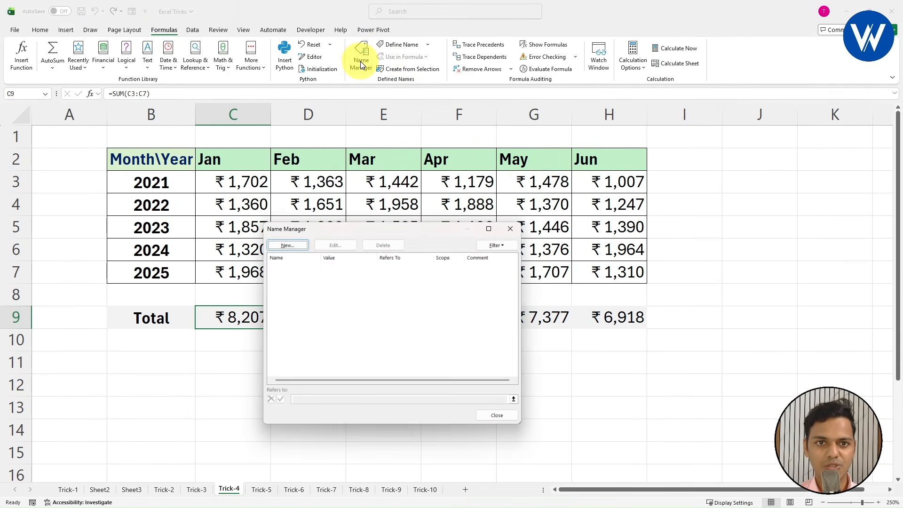
left_click(288, 245)
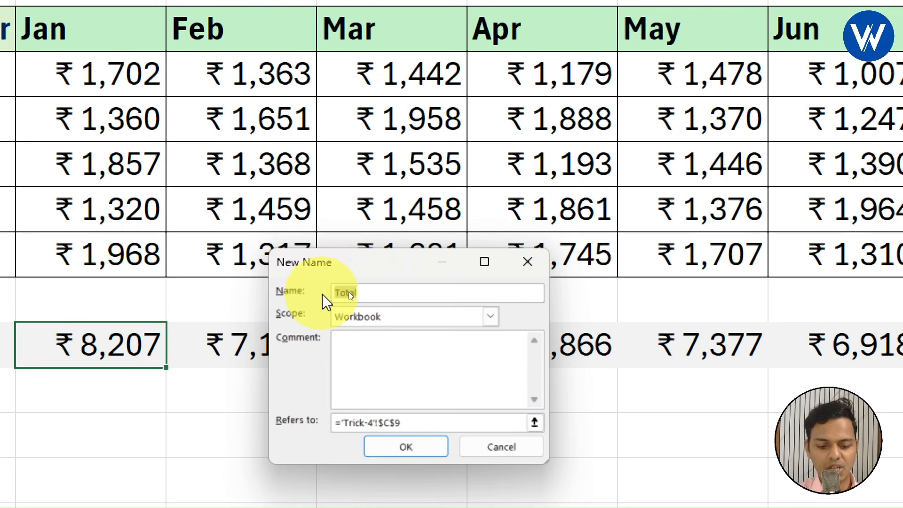
type("Last")
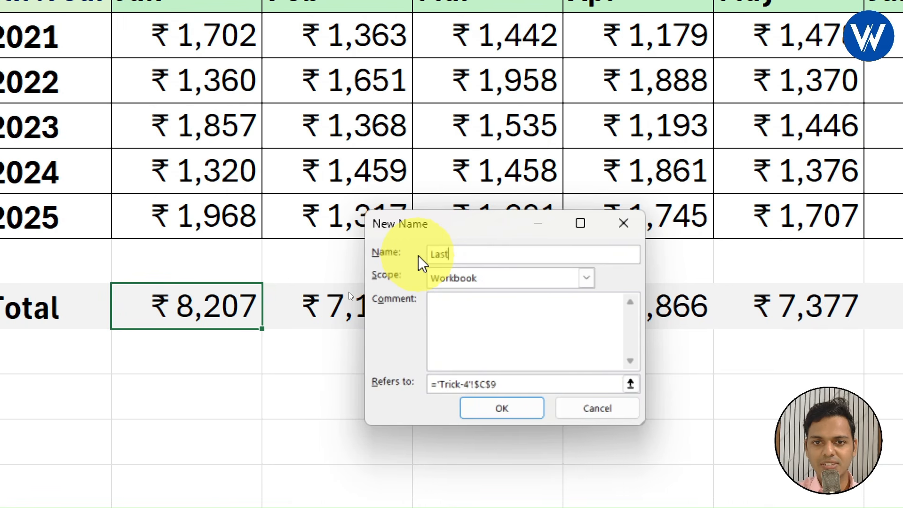
type("Cell")
left_click_drag(512, 383, 427, 389)
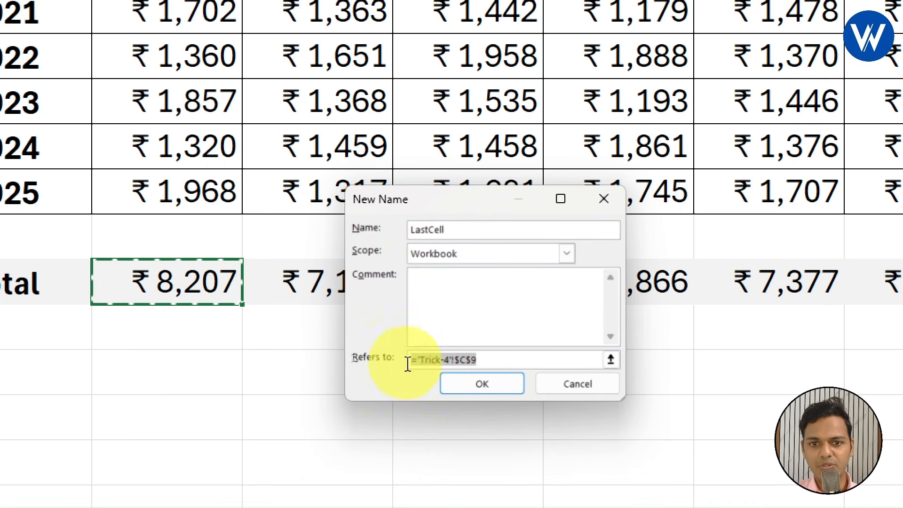
key("BackSpace")
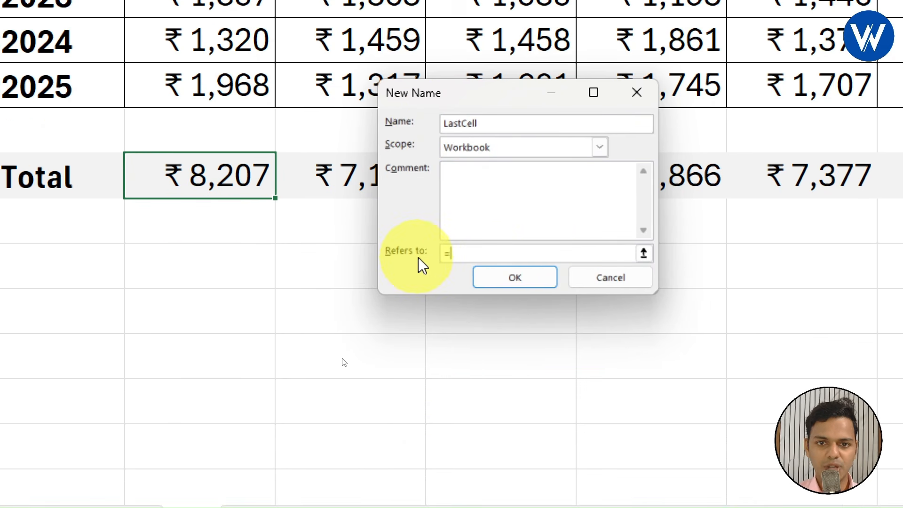
type("!C8")
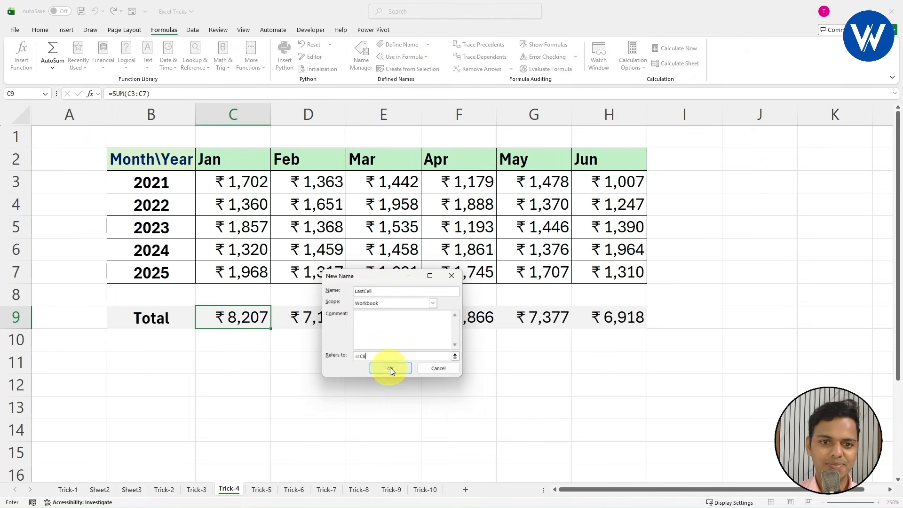
left_click(489, 390)
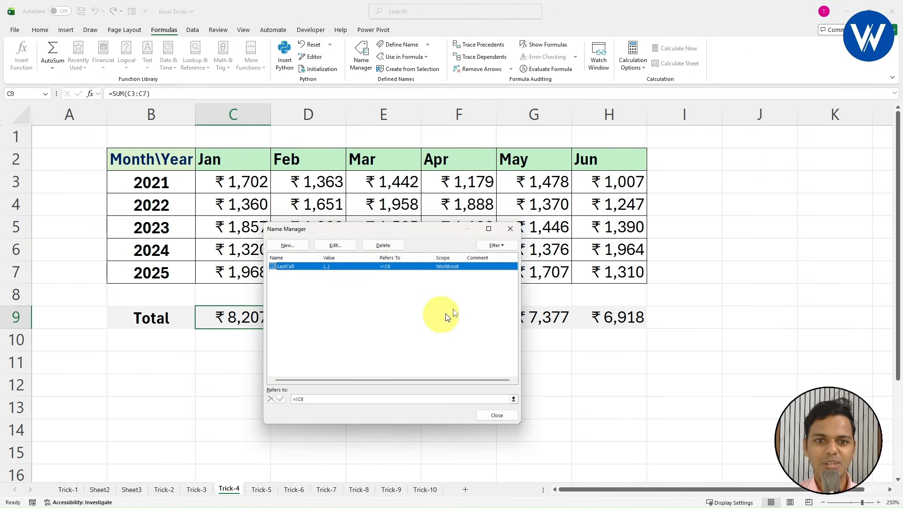
left_click(510, 229)
Clear all monthly totals in C9:H9 of the Total row.
left_click_drag(238, 318, 625, 319)
key("Delete")
left_click(534, 451)
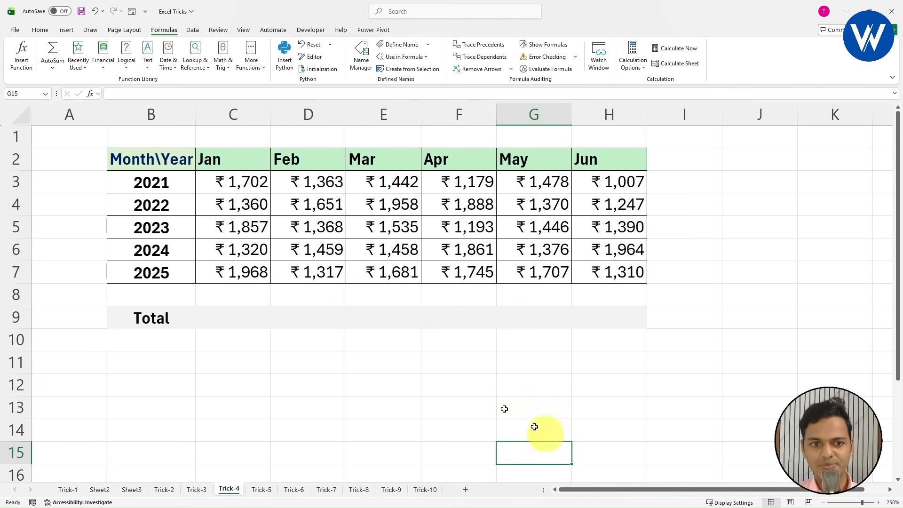
Start an AutoSum formula for the Jan column in Total cell C9.
left_click(242, 316)
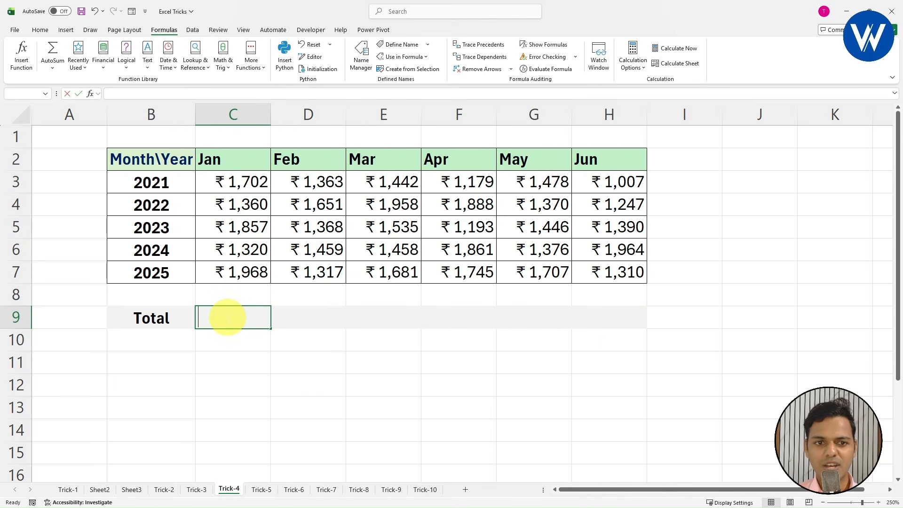
left_click(238, 363)
left_click(232, 318)
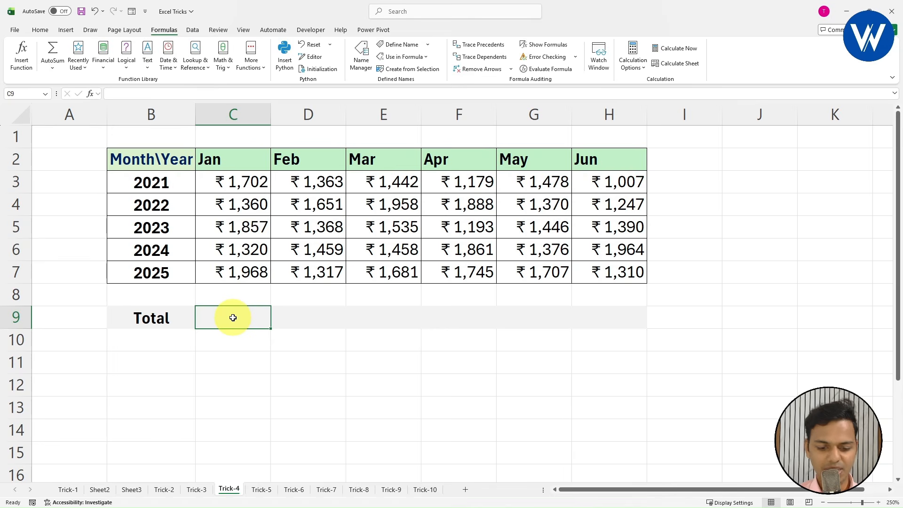
key("alt+equal")
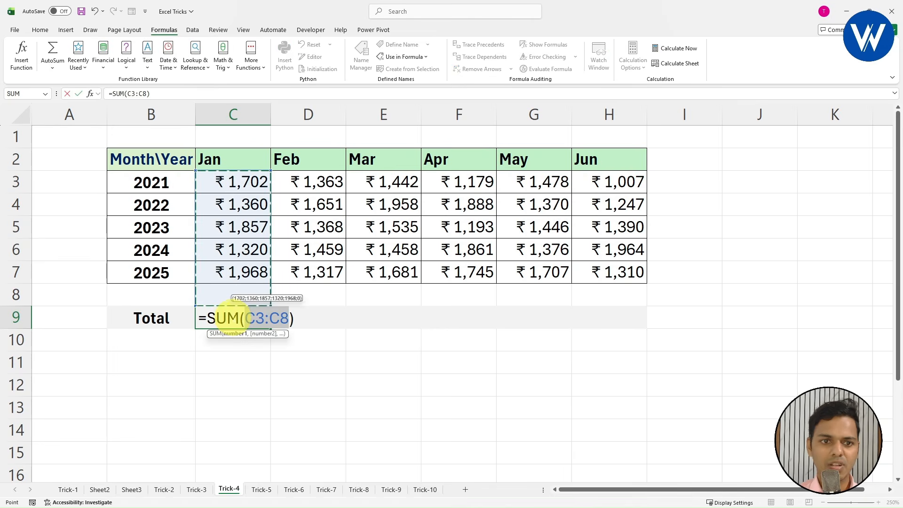
Replace the end reference C8 with the name LastCell, entering =SUM(C3:LastCell) in C9.
left_click(288, 319)
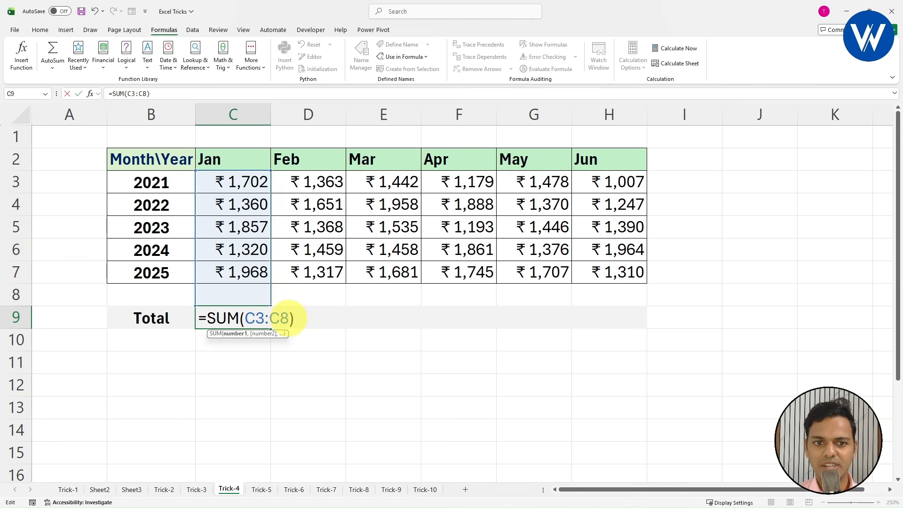
key("BackSpace")
key("BackSpace")
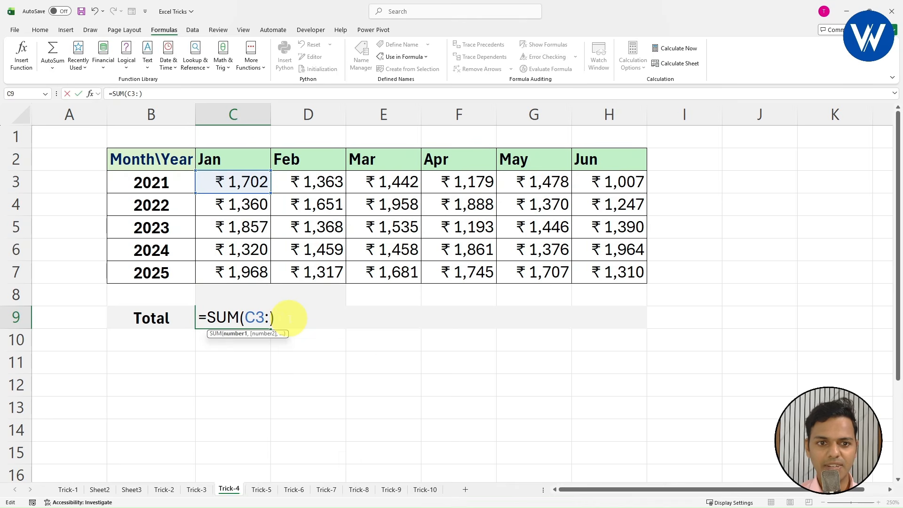
type("last")
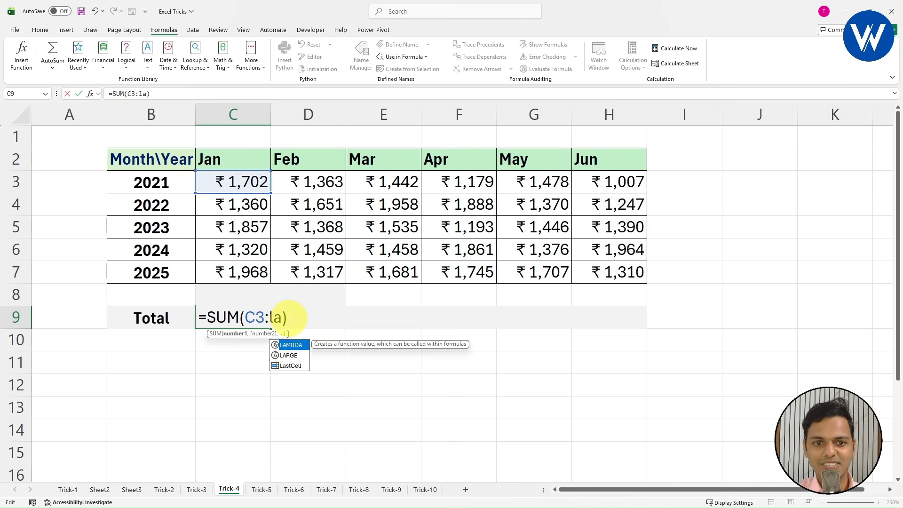
key("Escape")
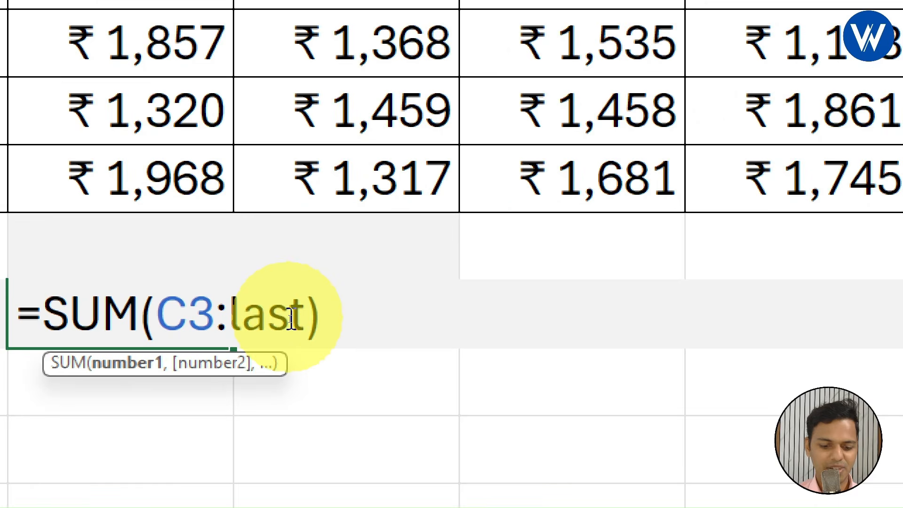
key("BackSpace")
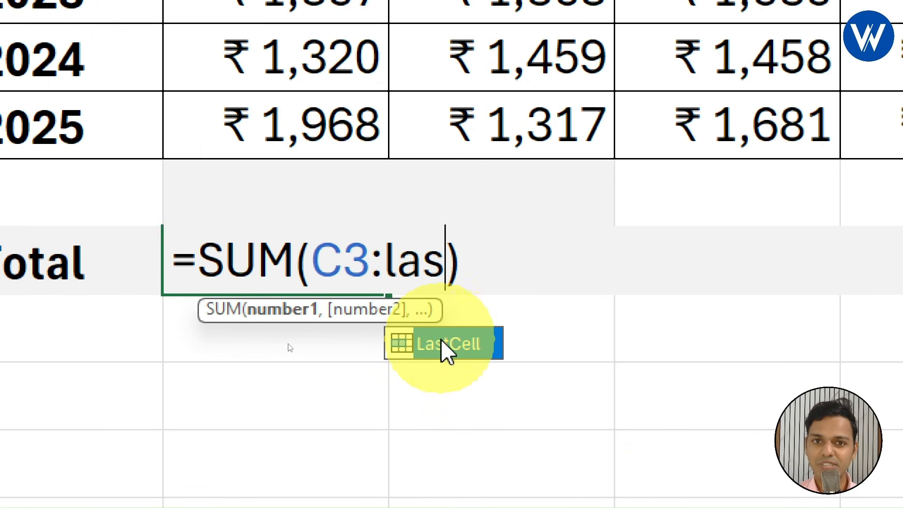
left_click(441, 342)
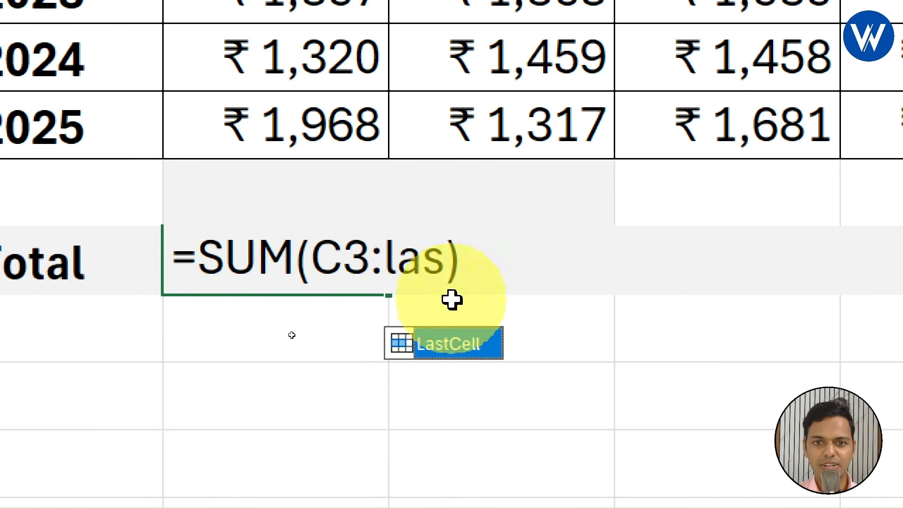
key("Tab")
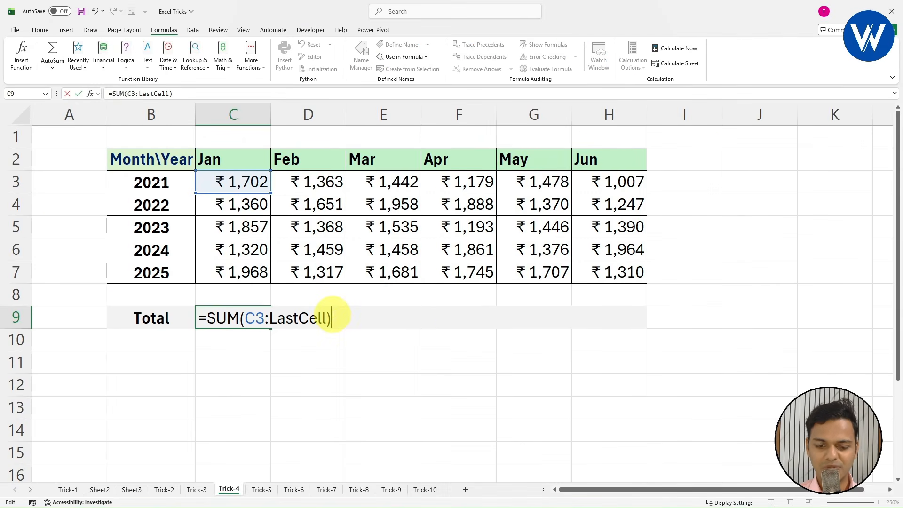
key("Return")
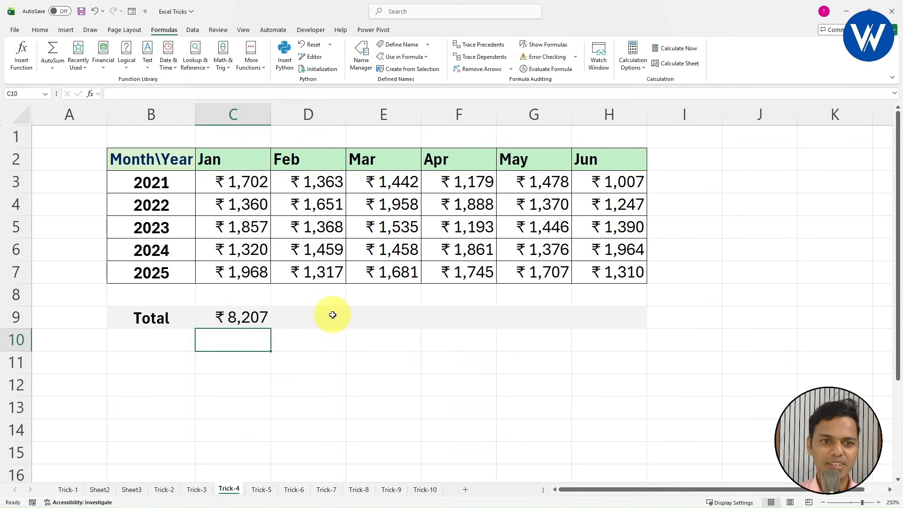
Enter 596 as the Jan amount in C8 of the blank row and check the total formula in C9.
left_click(261, 316)
left_click(249, 291)
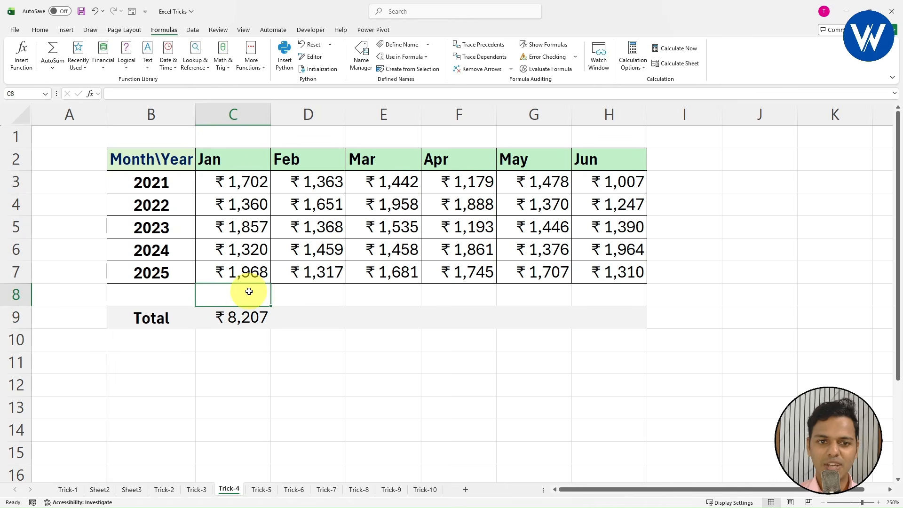
type("596+9")
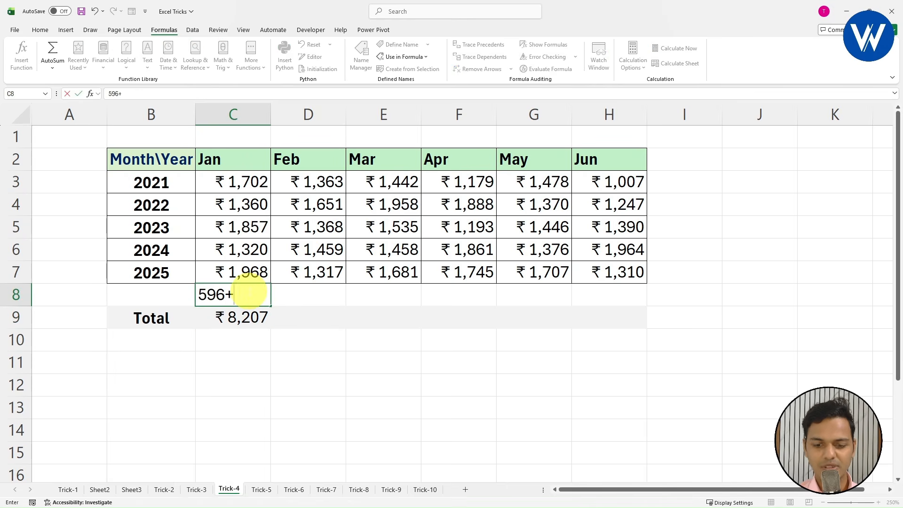
key("Return")
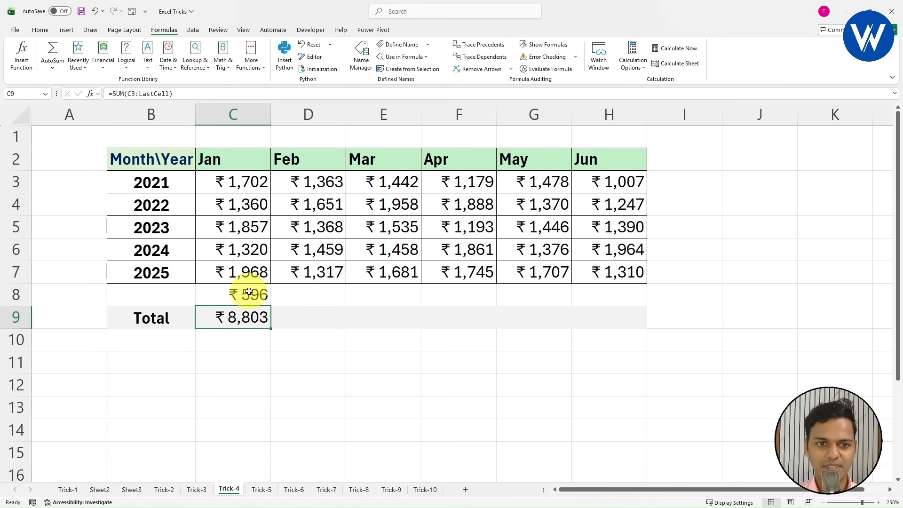
double_click(239, 316)
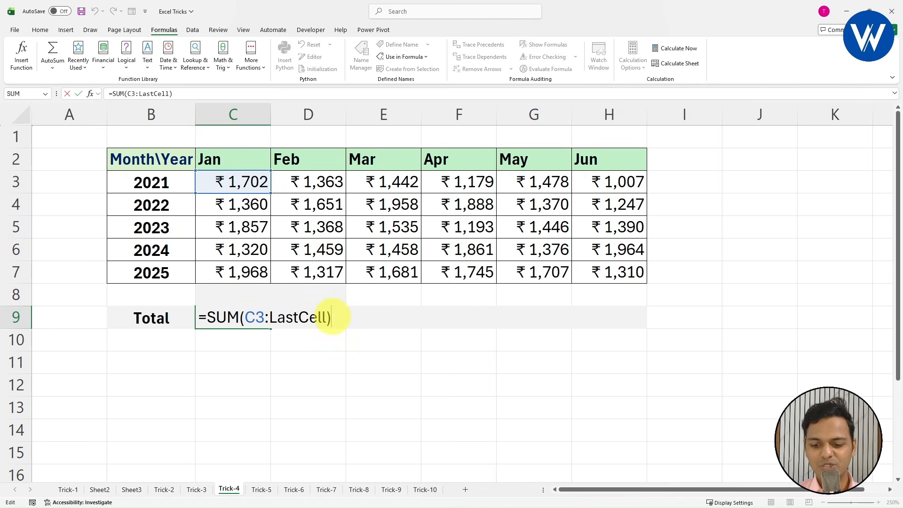
key("Return")
Change the Jan amount in C8 to 984 and open the Jan total formula in C9.
left_click(236, 290)
type("984")
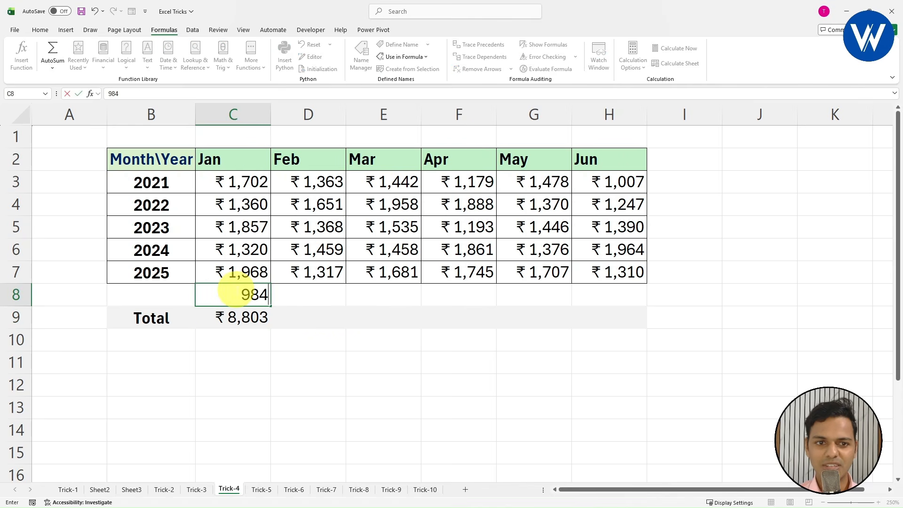
key("Return")
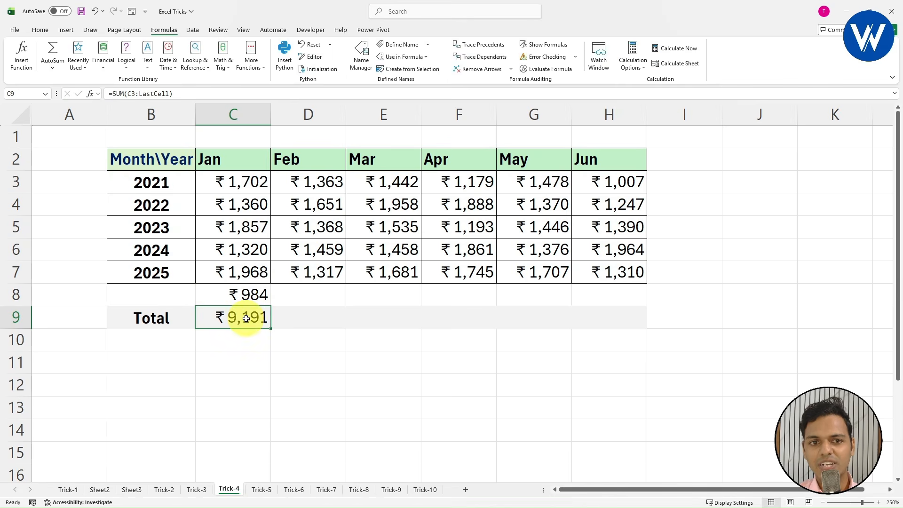
double_click(245, 317)
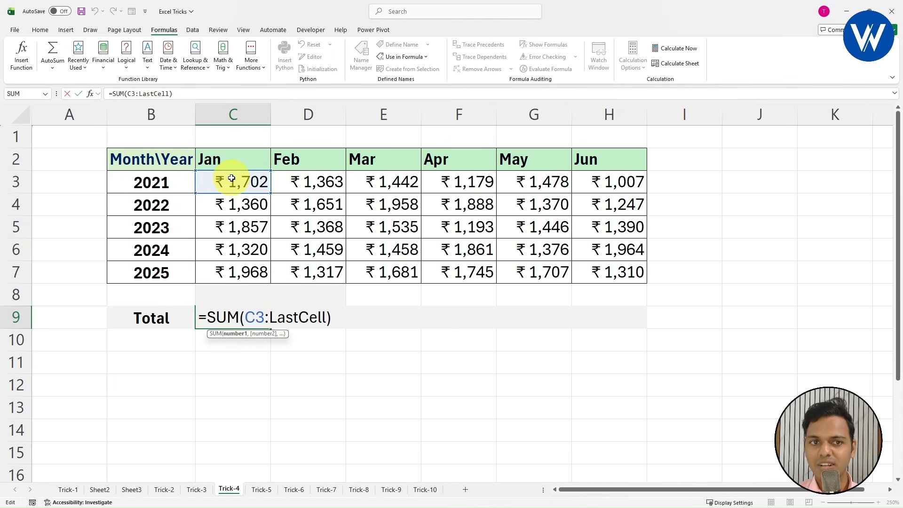
Examine how the Jan total formula in C9 spans from C3 to the LastCell name, then close the formula.
key("ctrl+2")
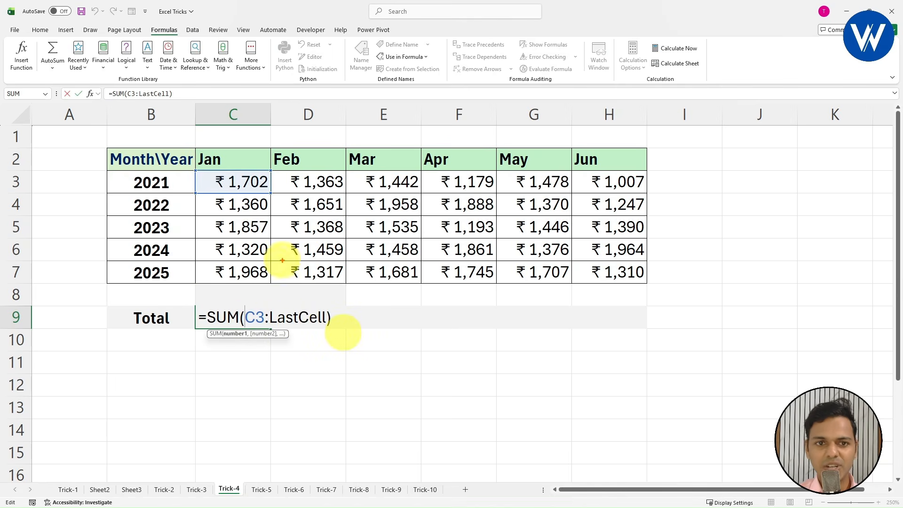
left_click_drag(194, 176, 272, 304)
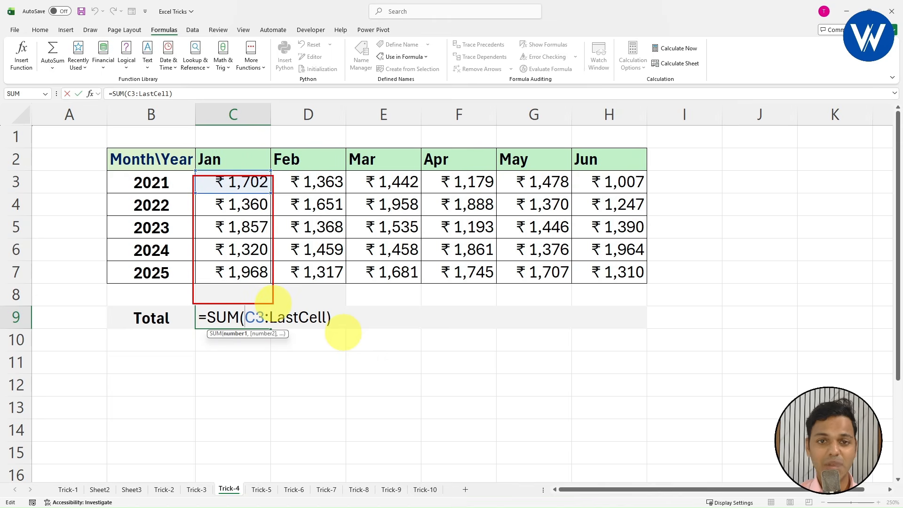
key("Escape")
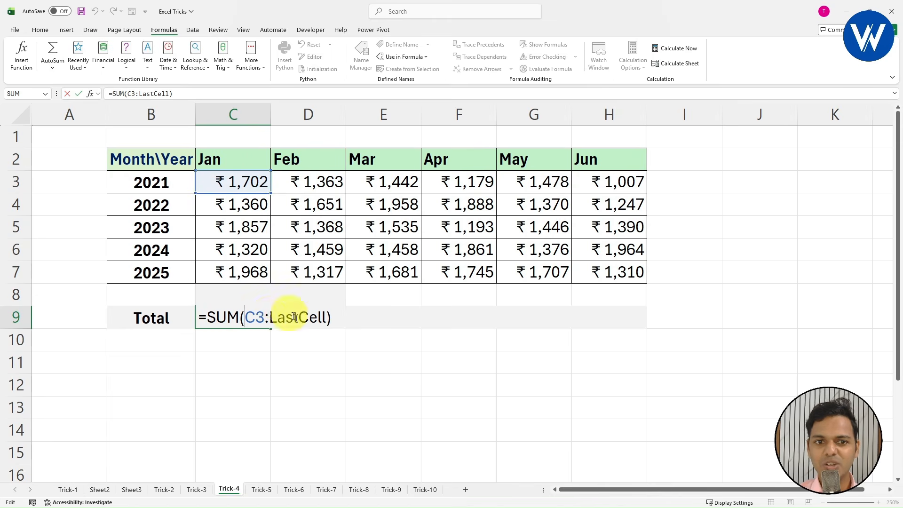
left_click_drag(269, 314, 323, 315)
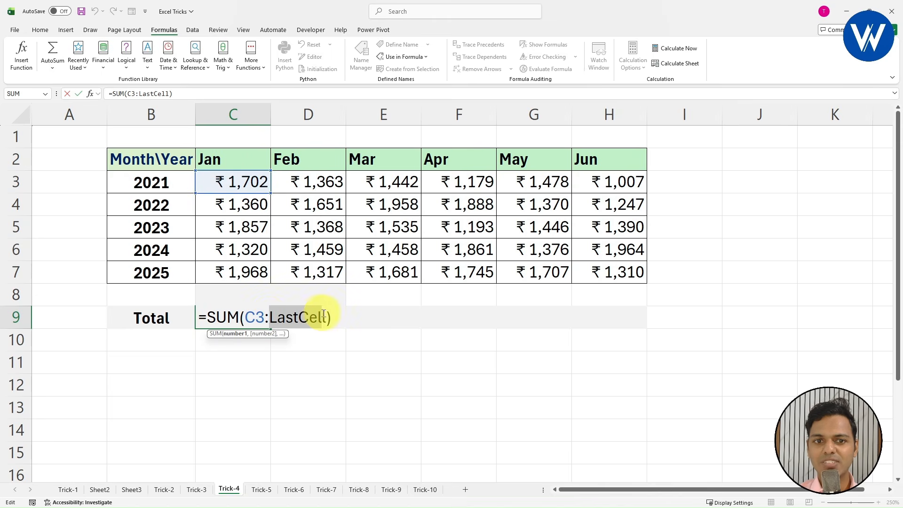
left_click(334, 316)
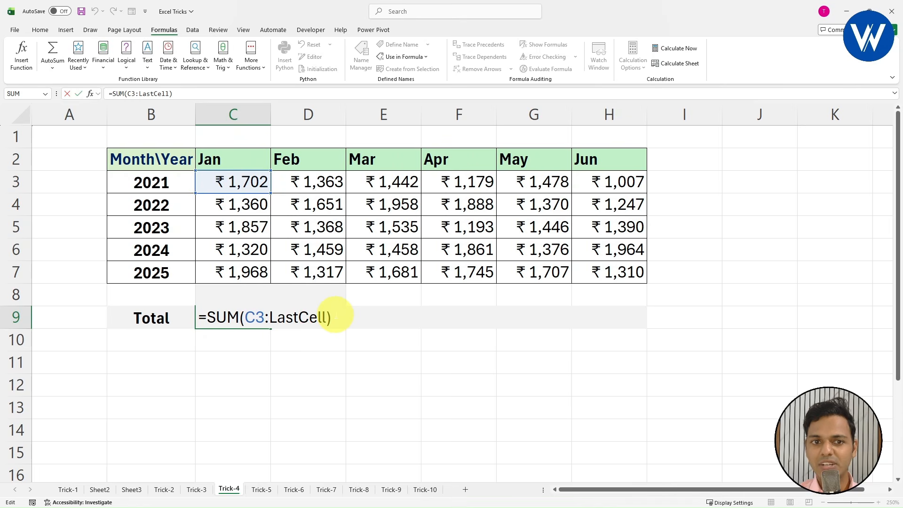
key("Return")
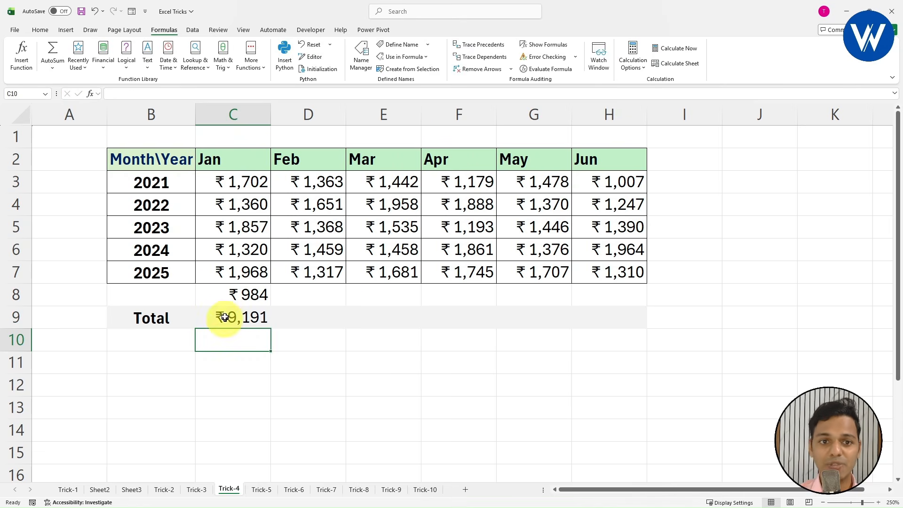
Fill the Jan total formula from C9 across the Total row through the Jun column in H9.
left_click(251, 316)
left_click_drag(270, 328, 615, 326)
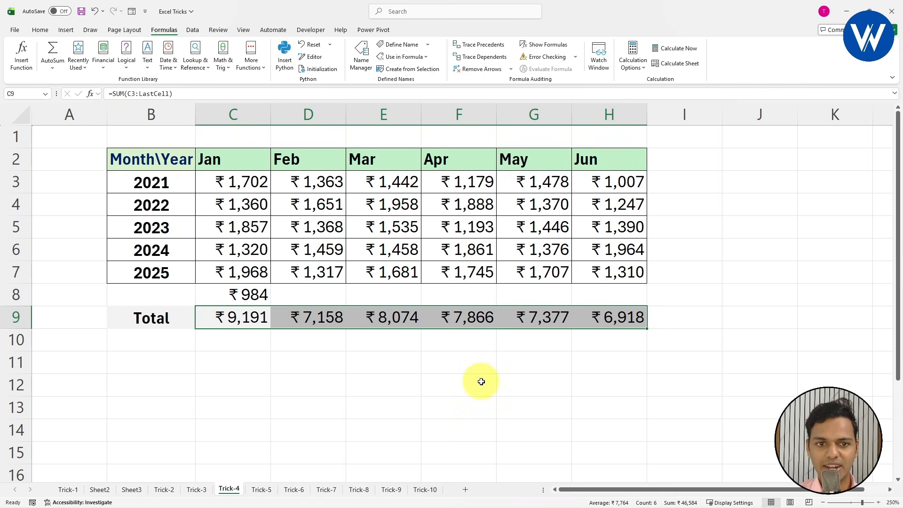
Enter 9854 as the Feb amount in D8 and 889 as the Mar amount in E8.
left_click(318, 292)
type("9,854")
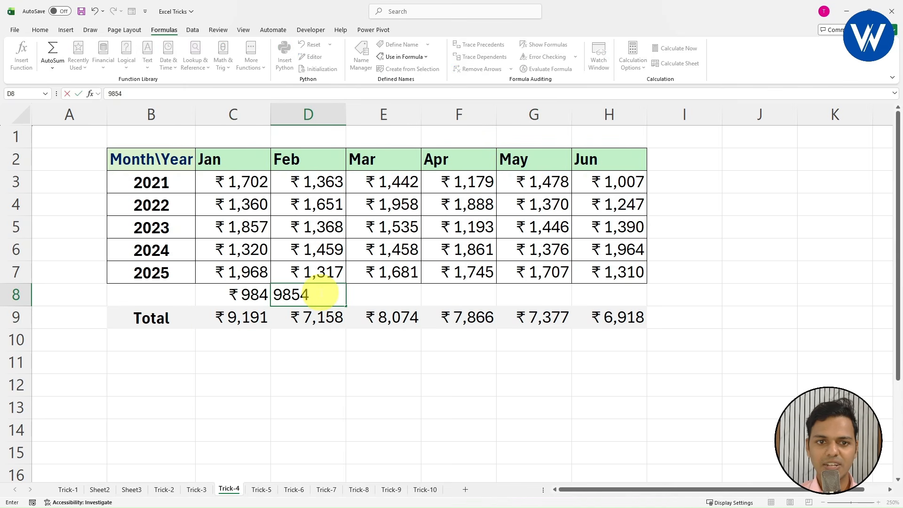
key("Return")
left_click(401, 295)
type("889")
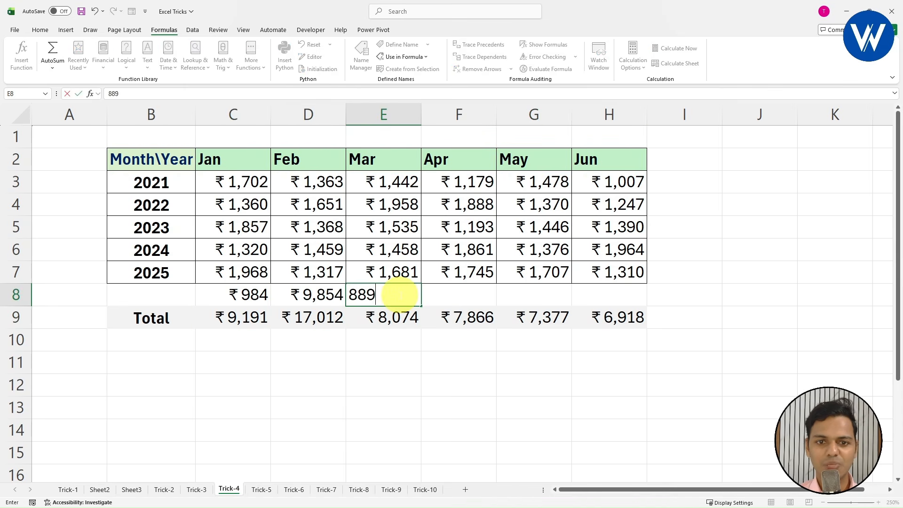
key("Return")
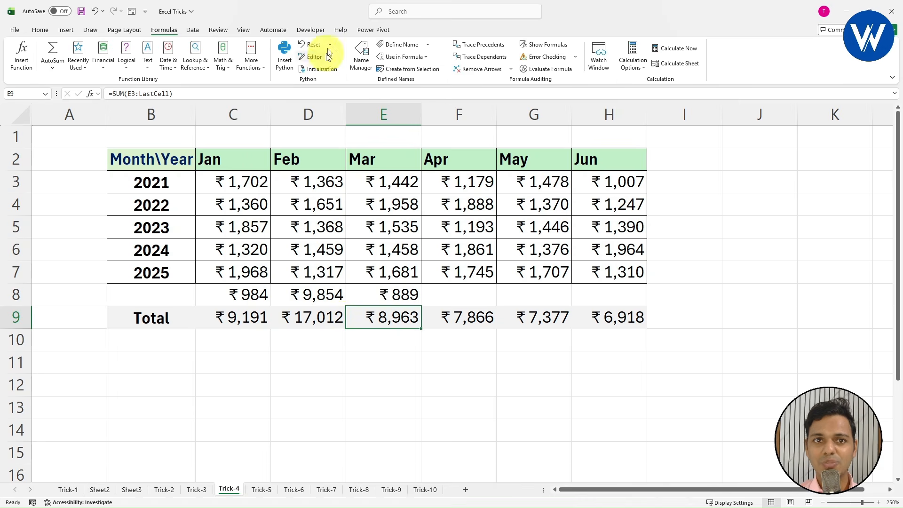
Review what the LastCell defined name refers to in the Name Manager, then close it.
left_click(358, 57)
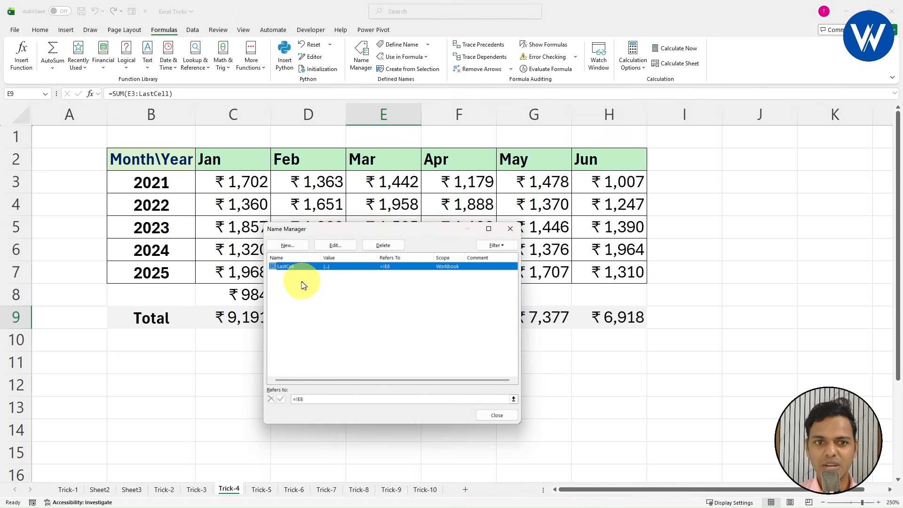
double_click(288, 266)
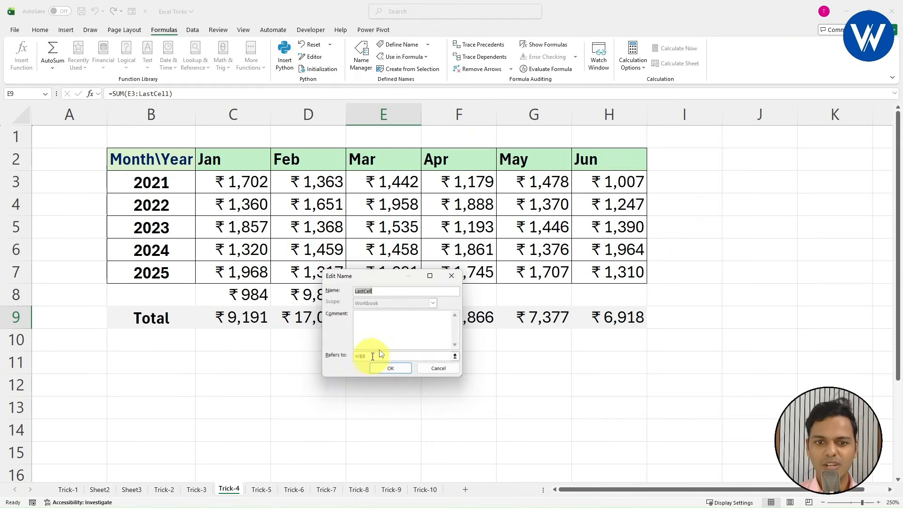
left_click(391, 368)
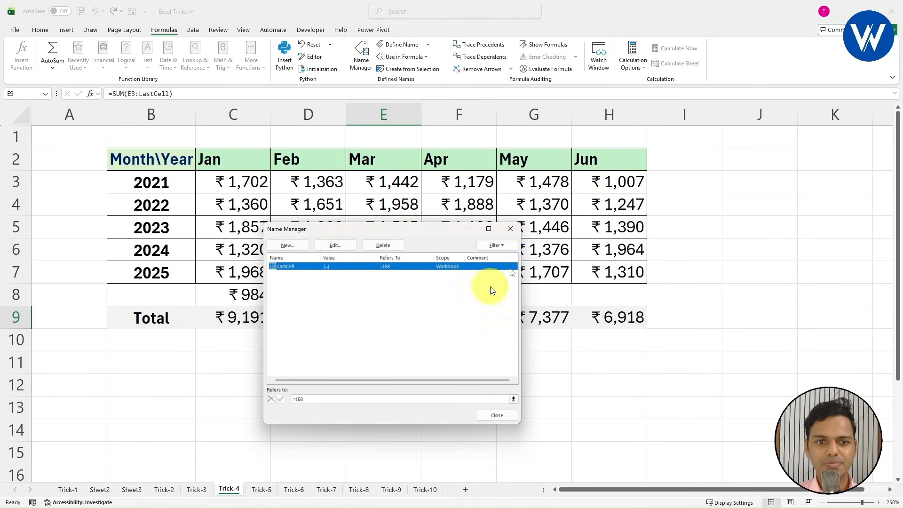
left_click(511, 239)
Enter the formula =LastCell in the empty cell C12 below the table and check the cell.
left_click(273, 400)
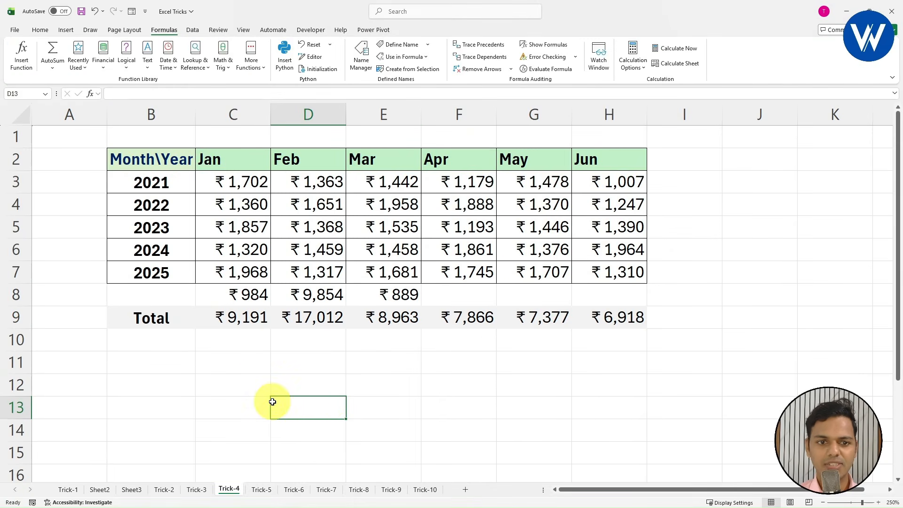
left_click(253, 381)
type("=las")
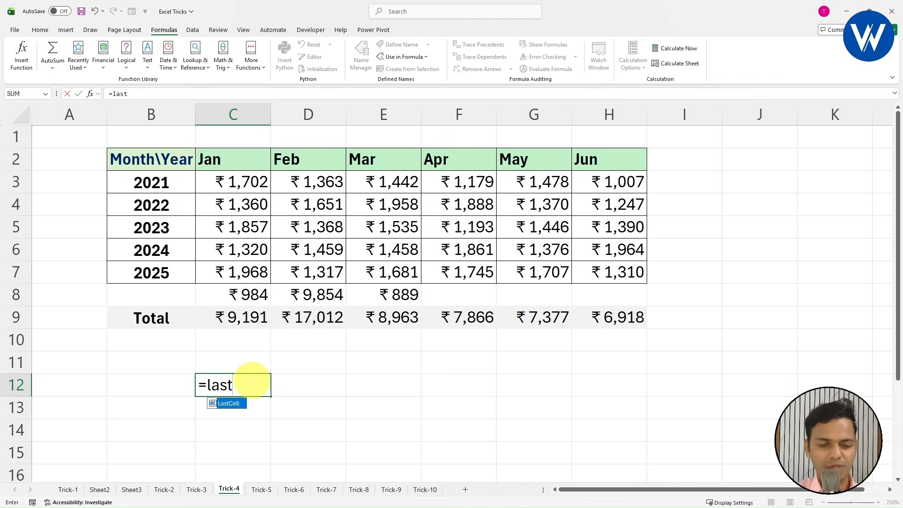
type("t")
key("Tab")
key("Return")
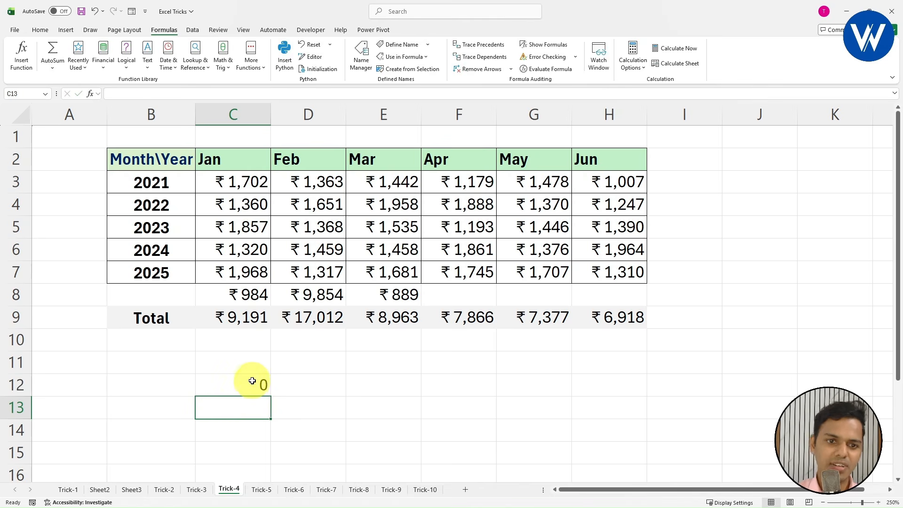
left_click(252, 386)
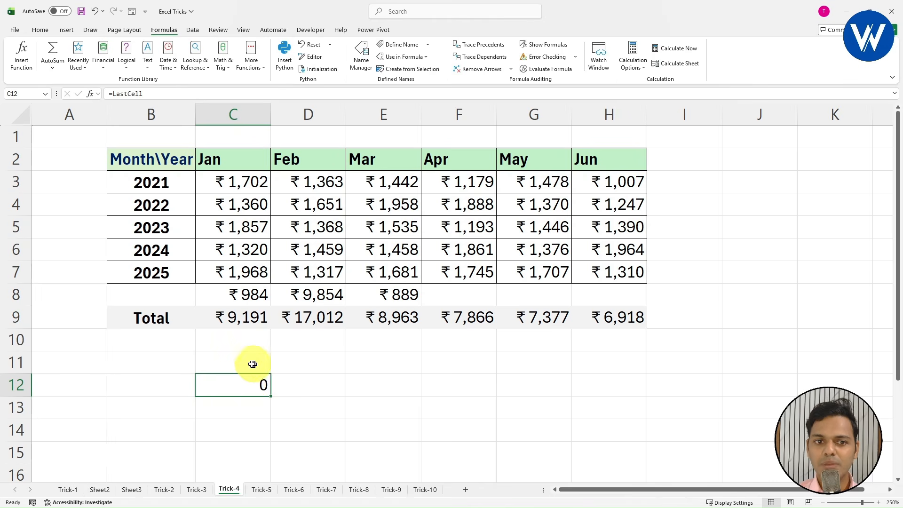
Test the LastCell formula in C12 by entering 265 in C11 above it and replacing that with a person's name.
left_click(248, 363)
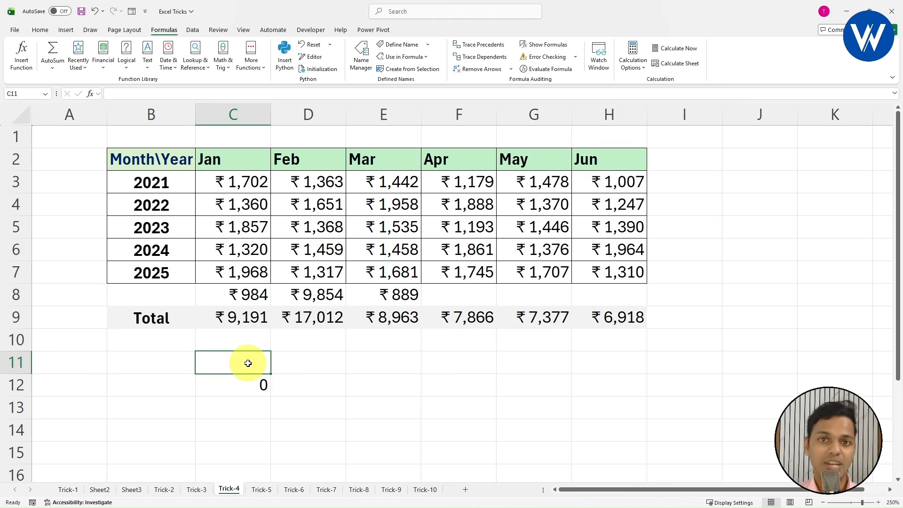
type("265")
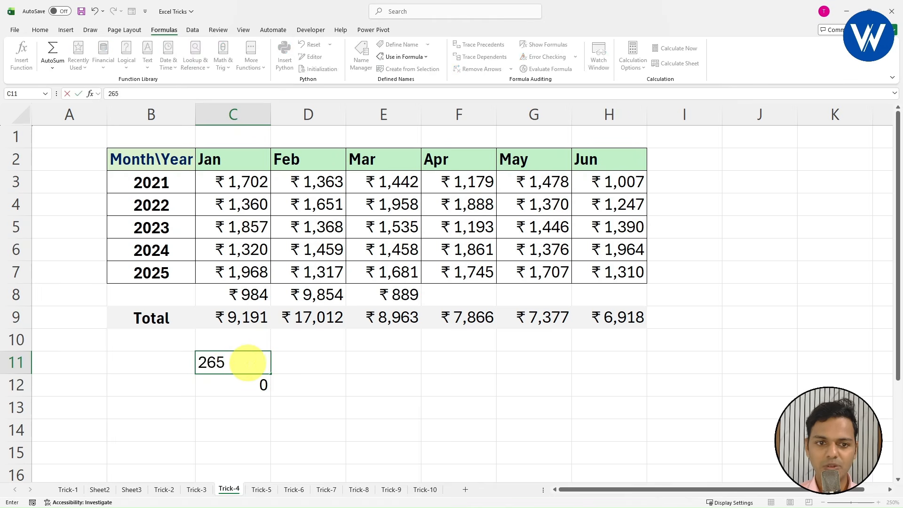
key("Return")
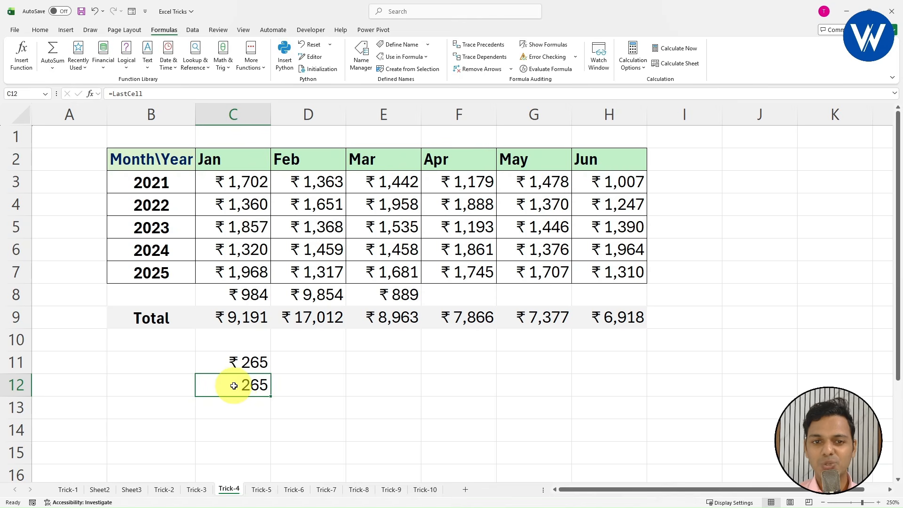
left_click(248, 368)
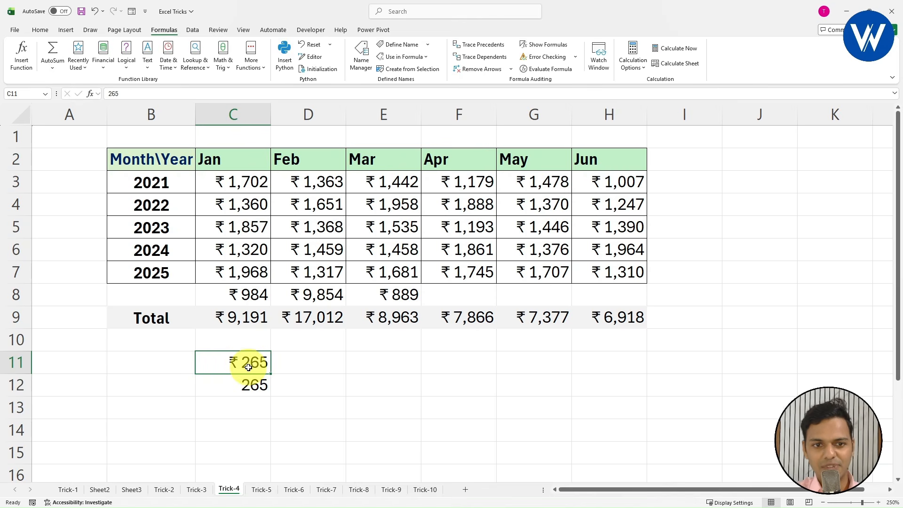
type("Shakthi")
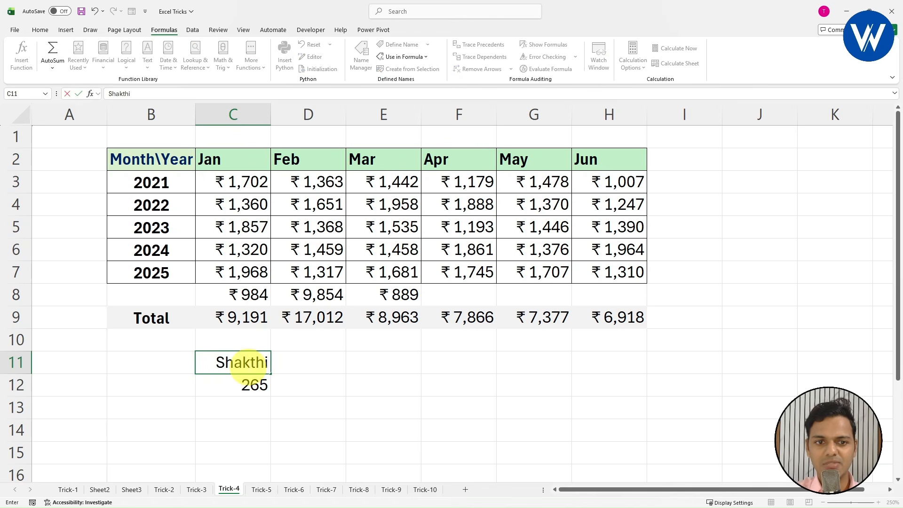
key("Return")
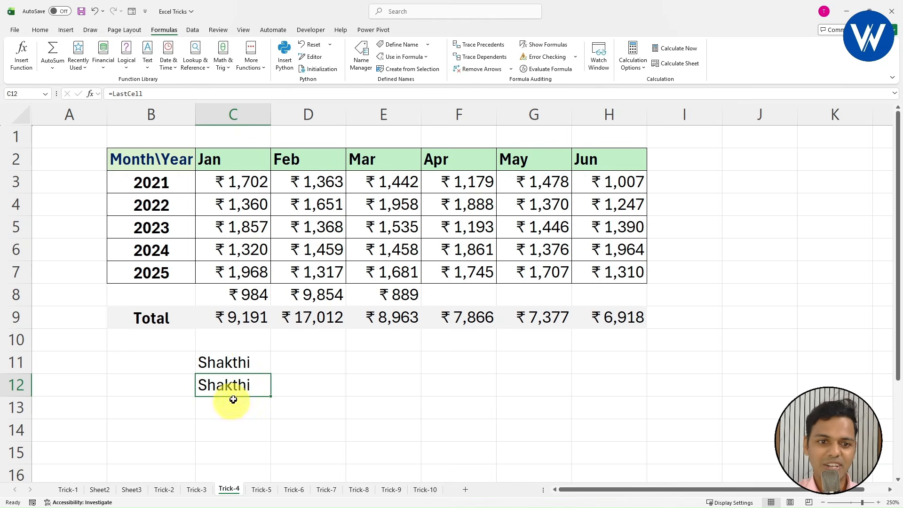
left_click(242, 362)
left_click(240, 380)
left_click_drag(242, 360, 244, 386)
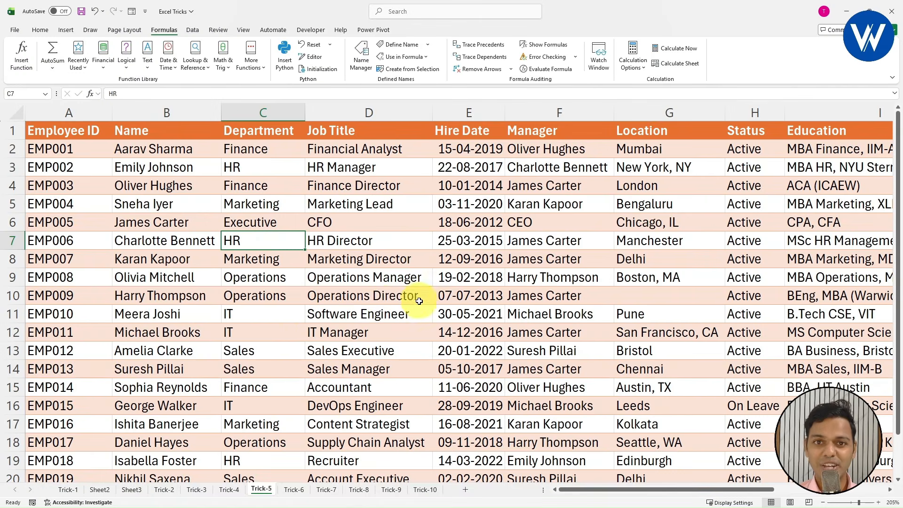
Examine each column of the employee table on the Trick-5 sheet from Employee ID to Blood Group and return to the first record.
left_click(79, 110)
left_click(157, 112)
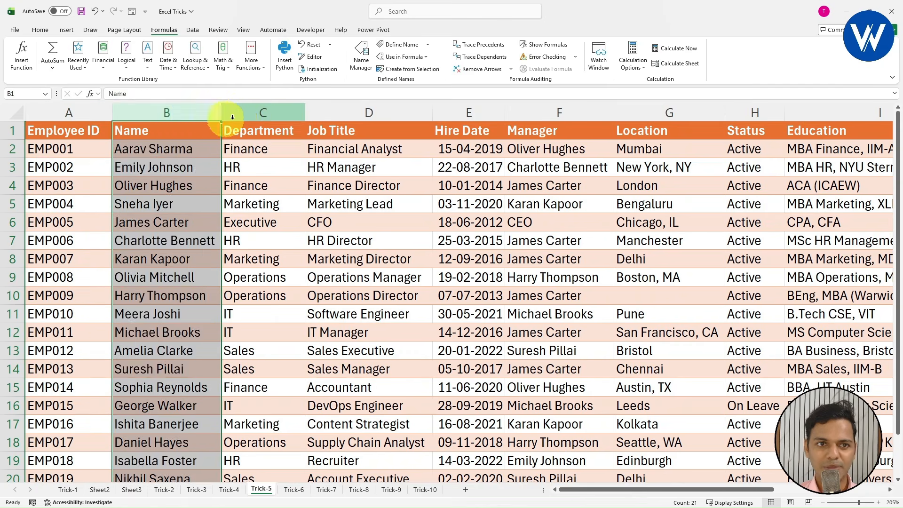
left_click(252, 113)
left_click(364, 112)
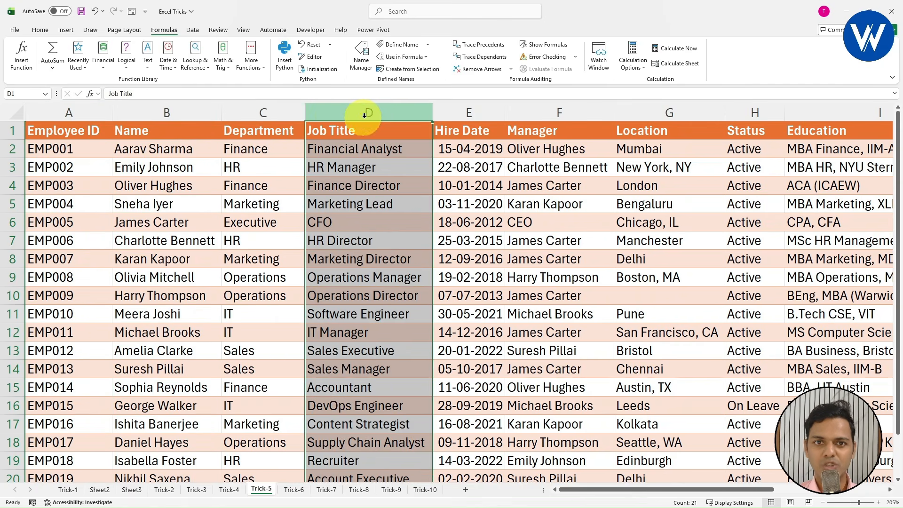
left_click(465, 113)
left_click(536, 113)
left_click(629, 113)
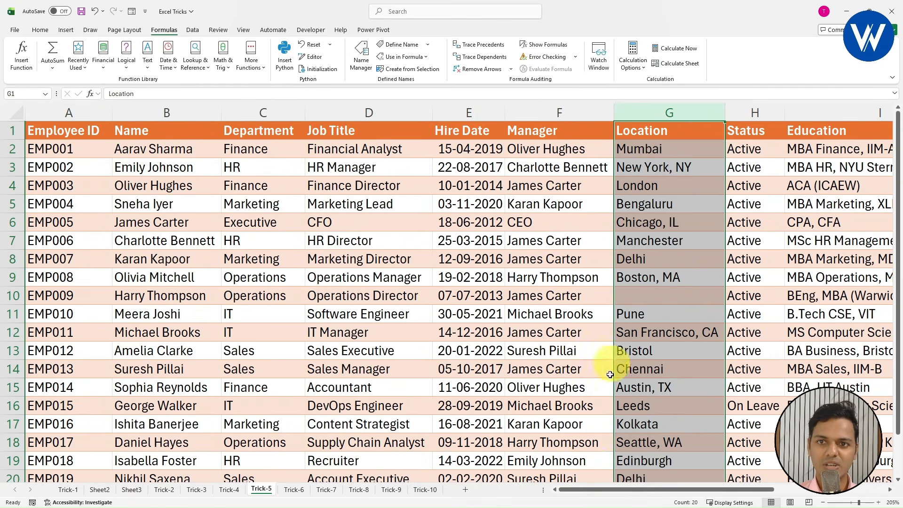
left_click_drag(589, 485, 748, 479)
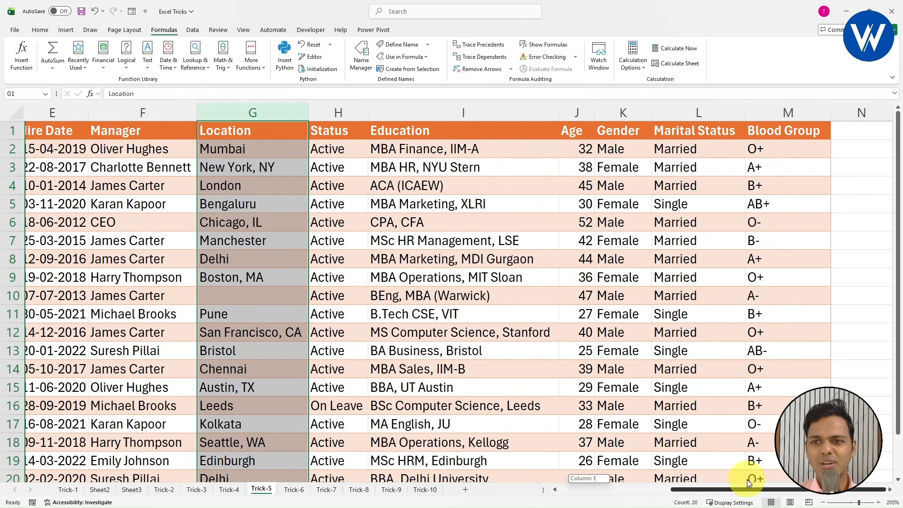
left_click(348, 113)
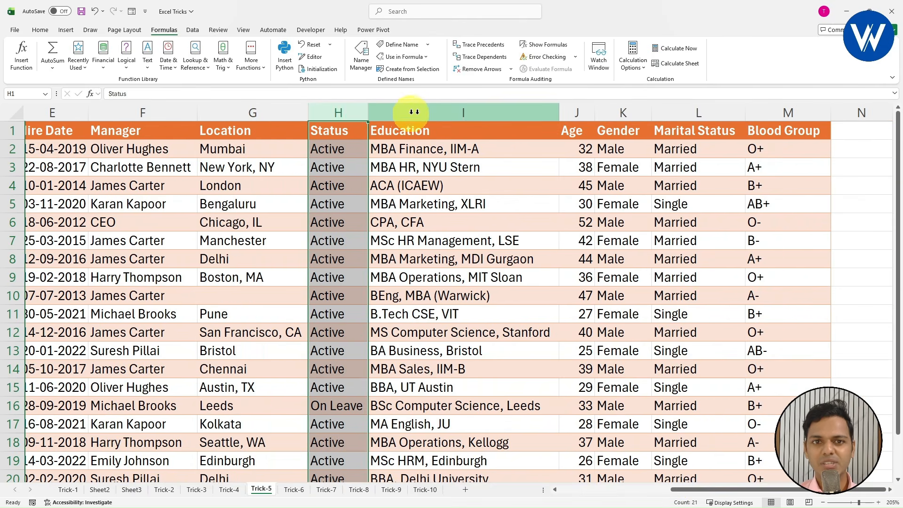
left_click(440, 113)
left_click(578, 113)
left_click(623, 114)
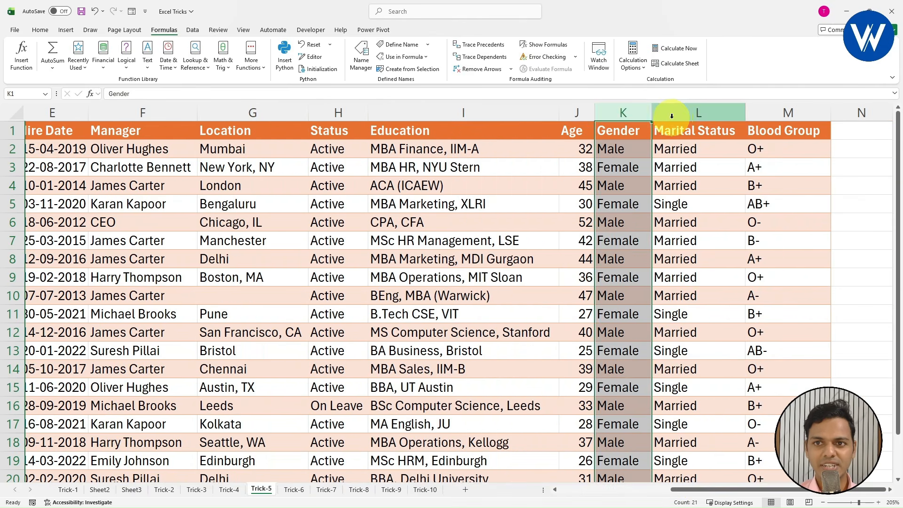
left_click(672, 115)
left_click(772, 115)
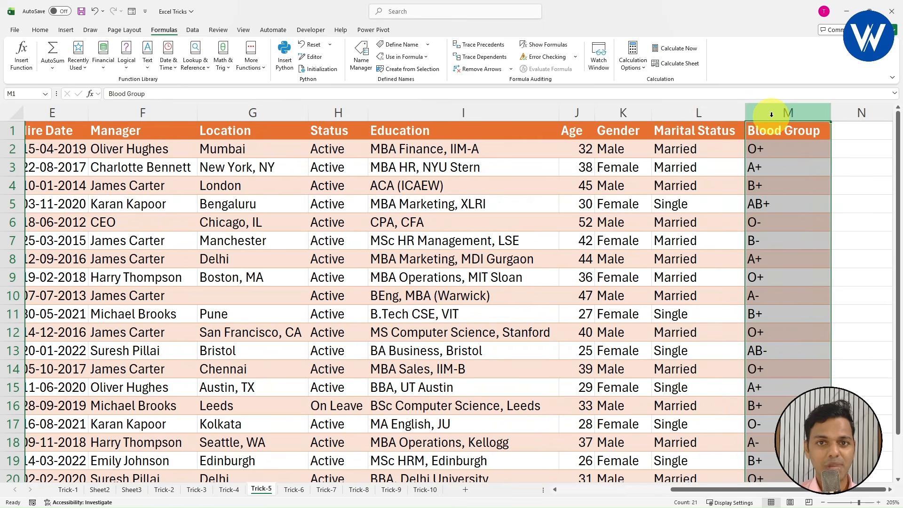
left_click(628, 369)
left_click_drag(682, 488, 384, 470)
left_click(165, 154)
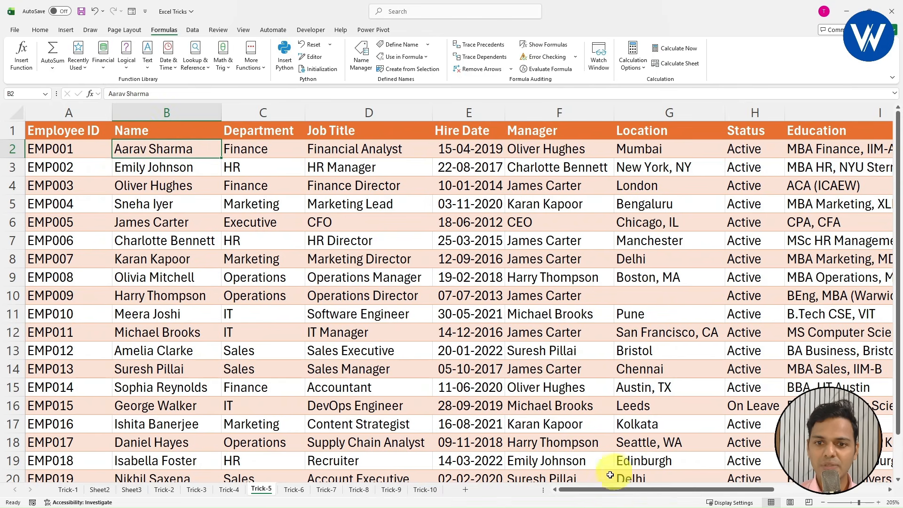
Examine the personal detail columns Age, Gender, Marital Status and Blood Group at the end of the employee table.
left_click_drag(591, 489, 702, 490)
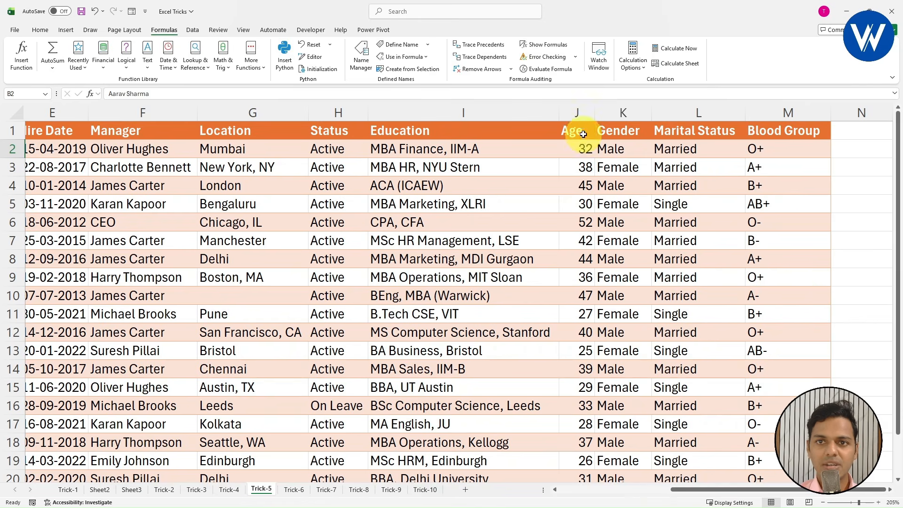
left_click(576, 113)
left_click_drag(616, 113, 677, 113)
left_click(677, 113)
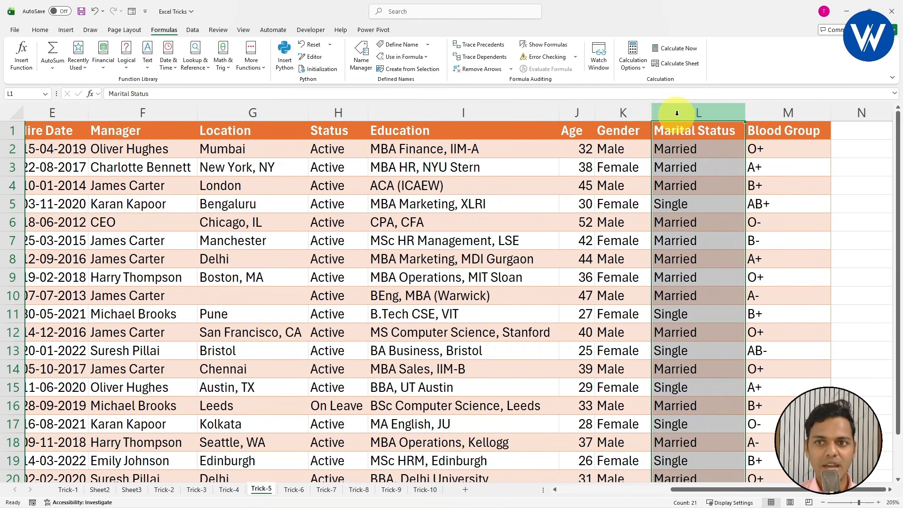
left_click(780, 115)
left_click(662, 243)
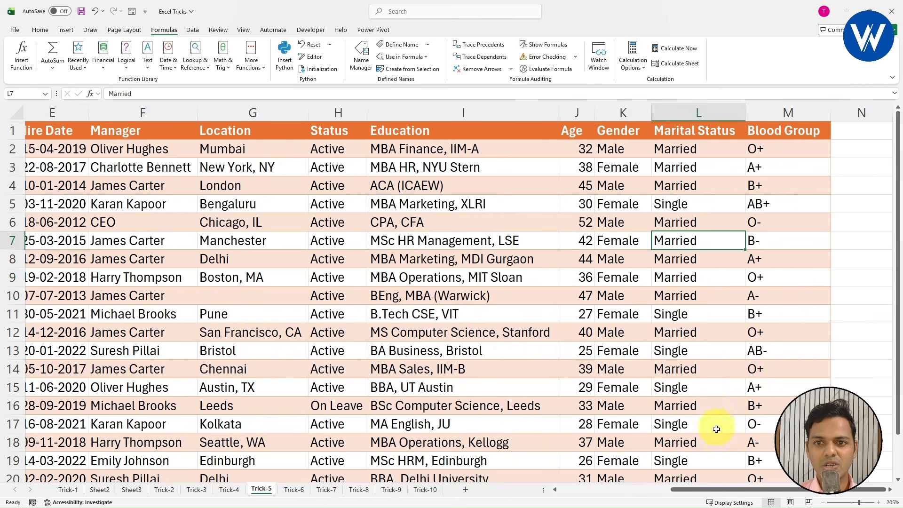
Load the whole employee table A1:M21 on Trick-5, with headers, into the Power Query Editor.
left_click_drag(701, 490, 447, 492)
left_click(318, 239)
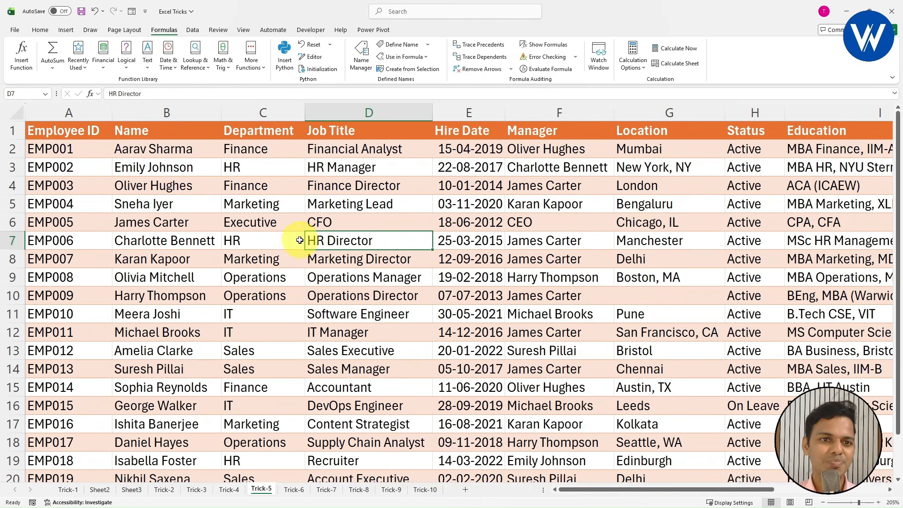
left_click(238, 244)
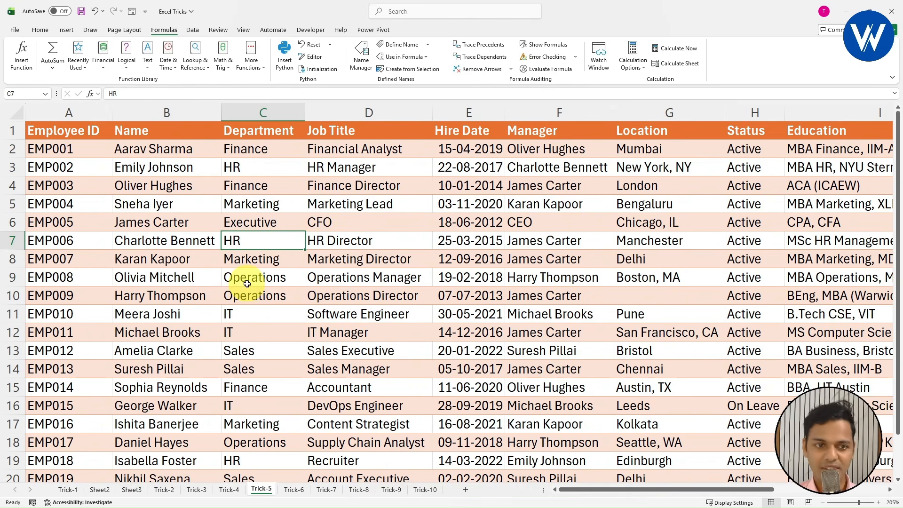
key("ctrl+a")
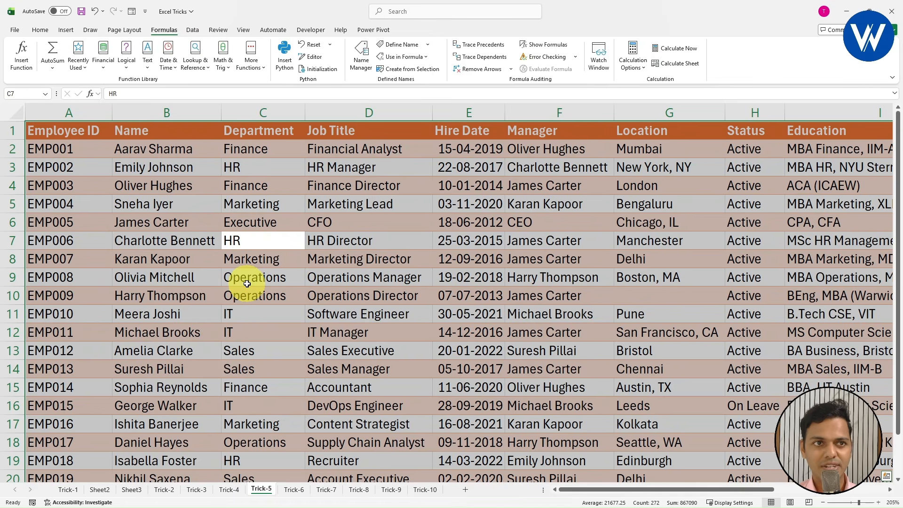
left_click(193, 29)
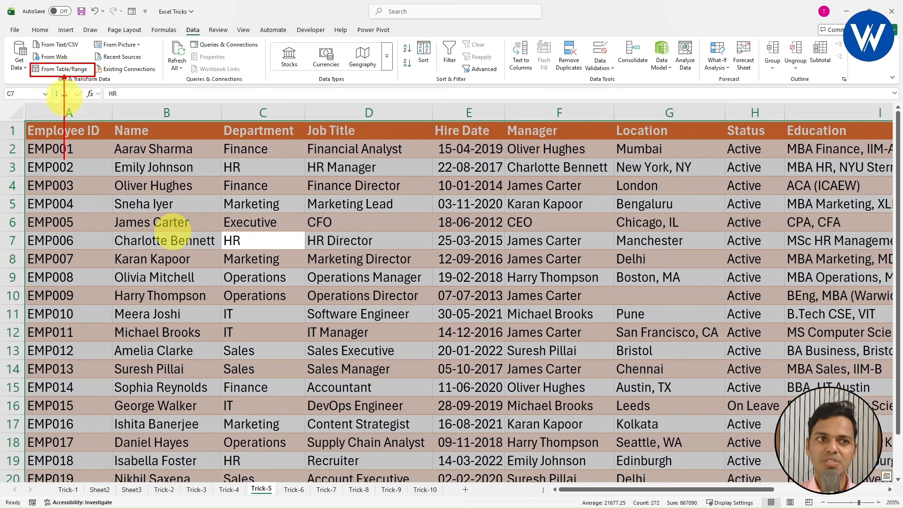
left_click(46, 70)
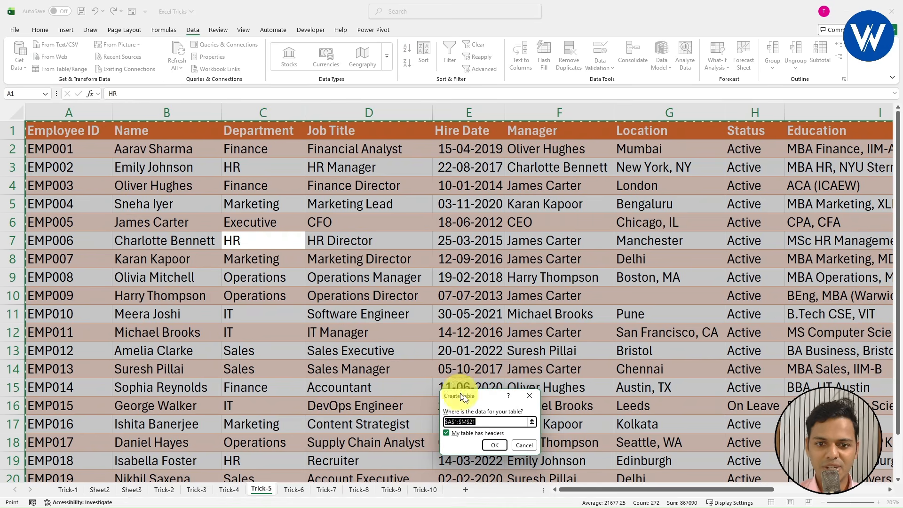
left_click_drag(496, 403, 385, 247)
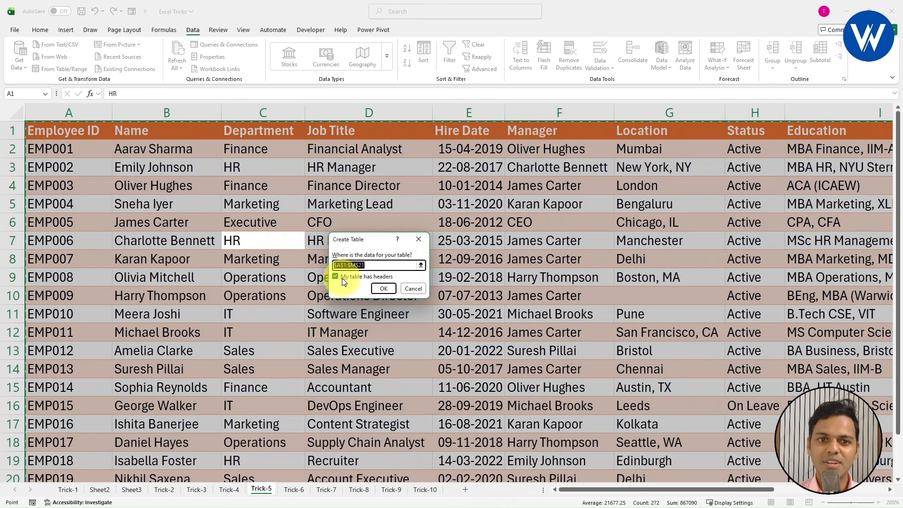
left_click(388, 290)
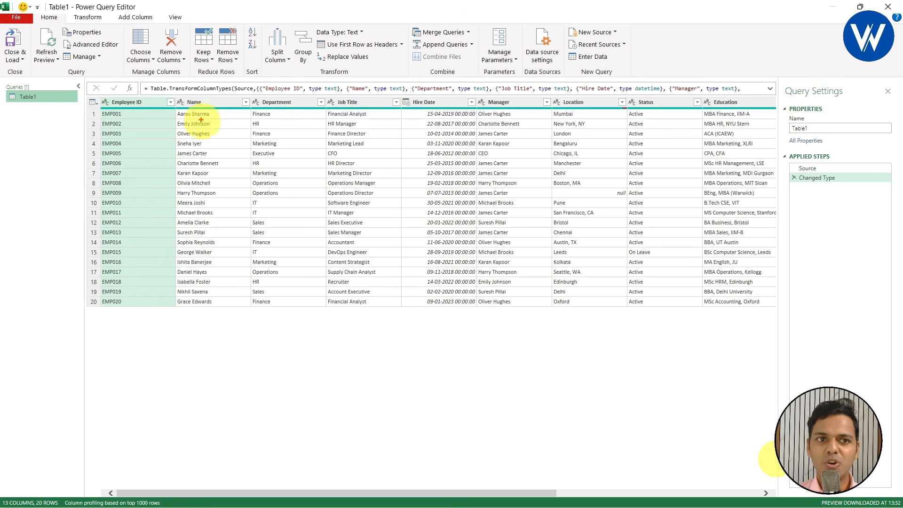
Select the Name, Age, Gender, Marital Status and Blood Group columns together in the query.
left_click_drag(176, 92, 232, 319)
mouse_move(258, 493)
left_mouse_down()
mouse_move(480, 493)
mouse_move(277, 493)
left_mouse_up()
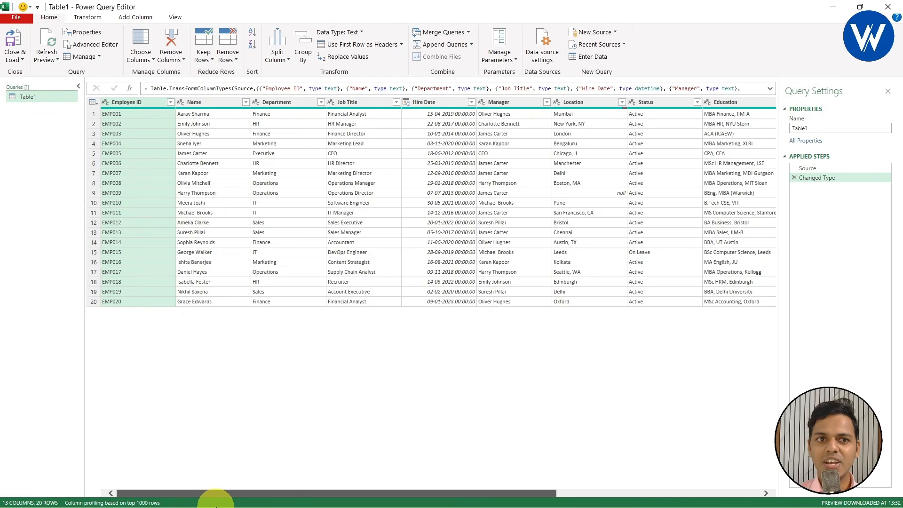
left_click(193, 102)
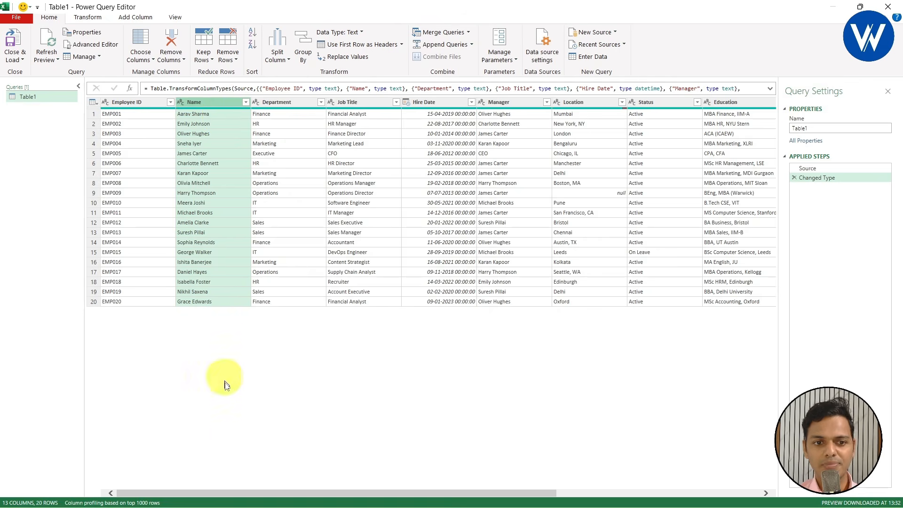
left_click_drag(253, 496, 492, 494)
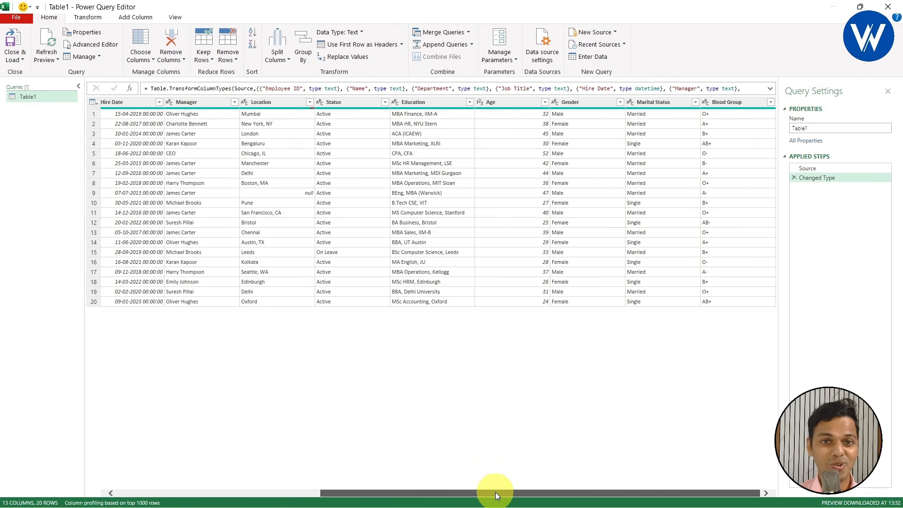
left_click(512, 102)
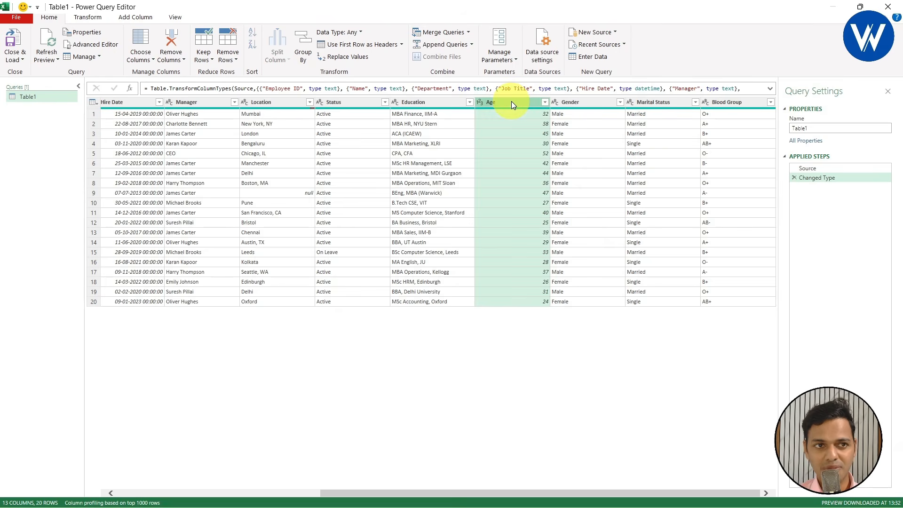
left_click(579, 102, "ctrl")
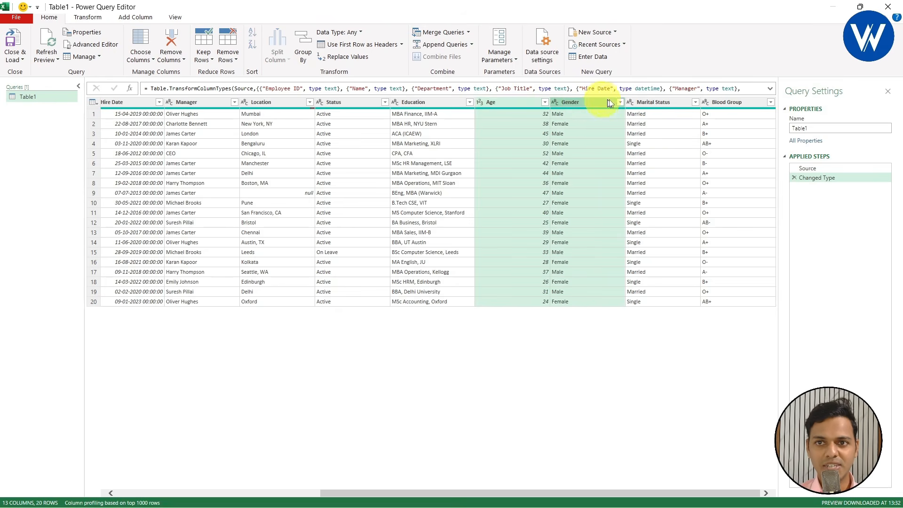
left_click(650, 104, "ctrl")
left_click(732, 103, "ctrl")
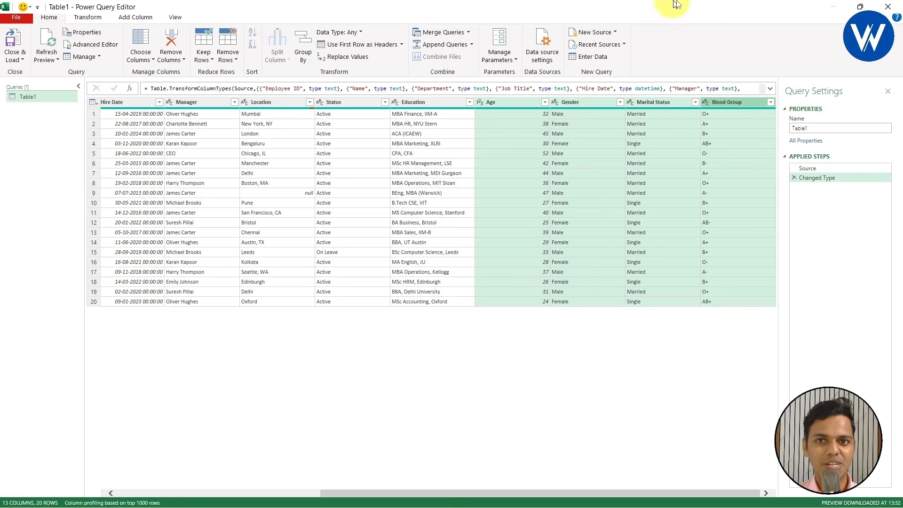
left_click_drag(600, 495, 536, 490)
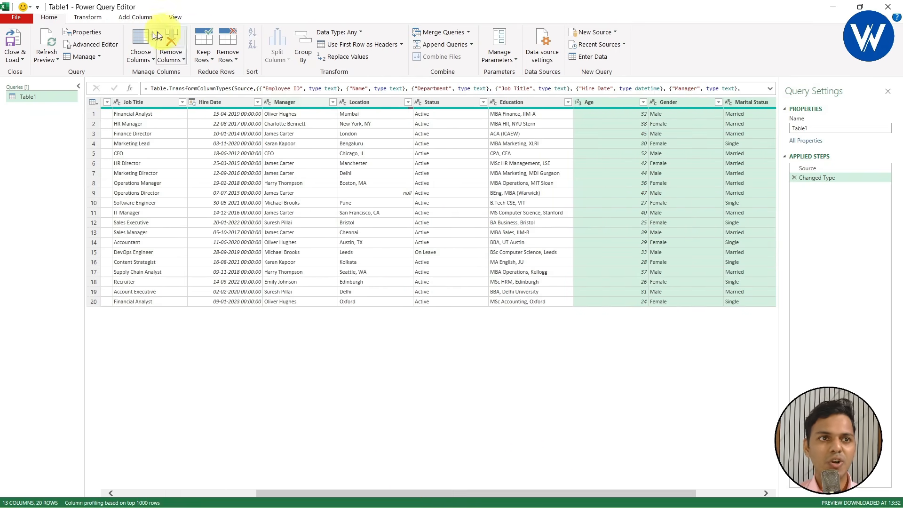
Create a data type named Employee_Name from the selected columns, using the Advanced option with Name as the display column.
left_click(90, 18)
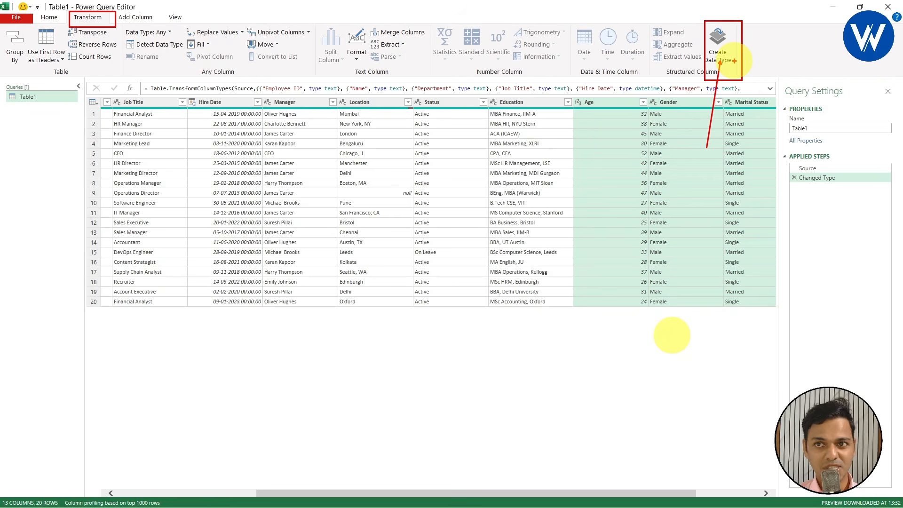
left_click(720, 55)
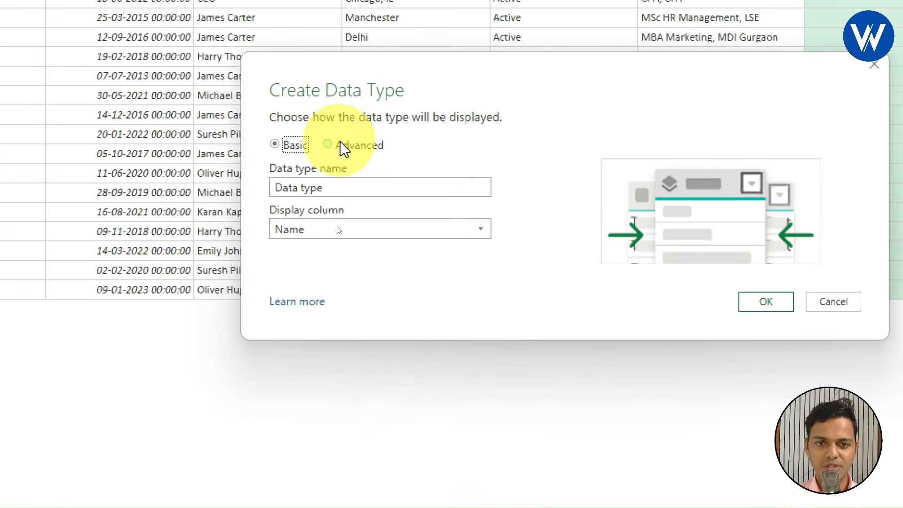
left_click(331, 229)
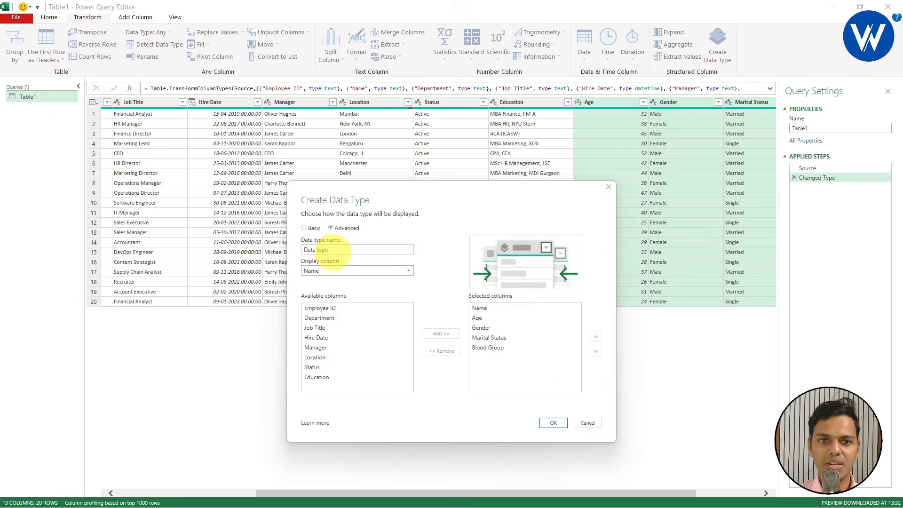
left_click_drag(329, 250, 298, 256)
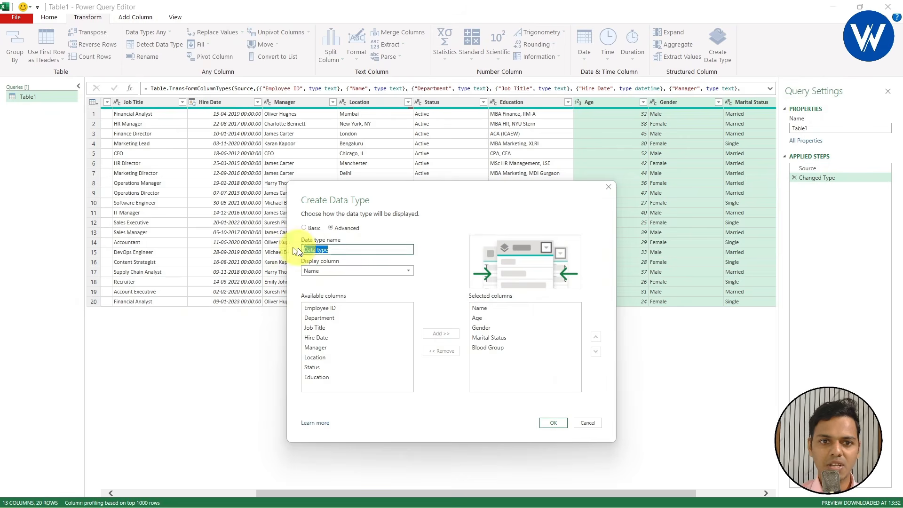
type("Employee ")
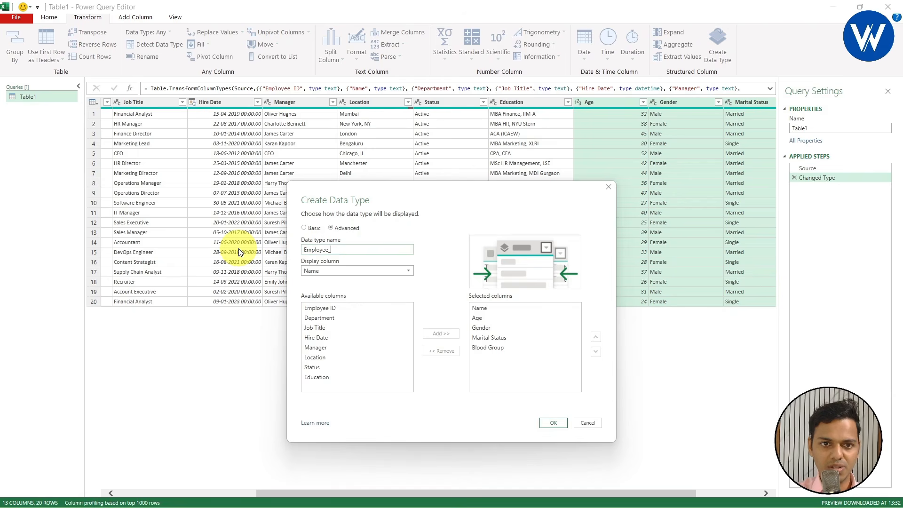
type("Name")
left_click(331, 273)
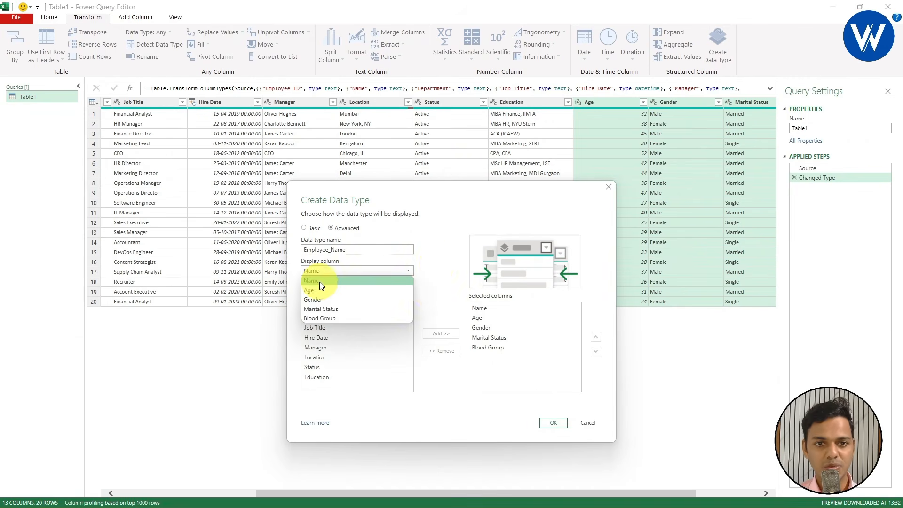
left_click(558, 249)
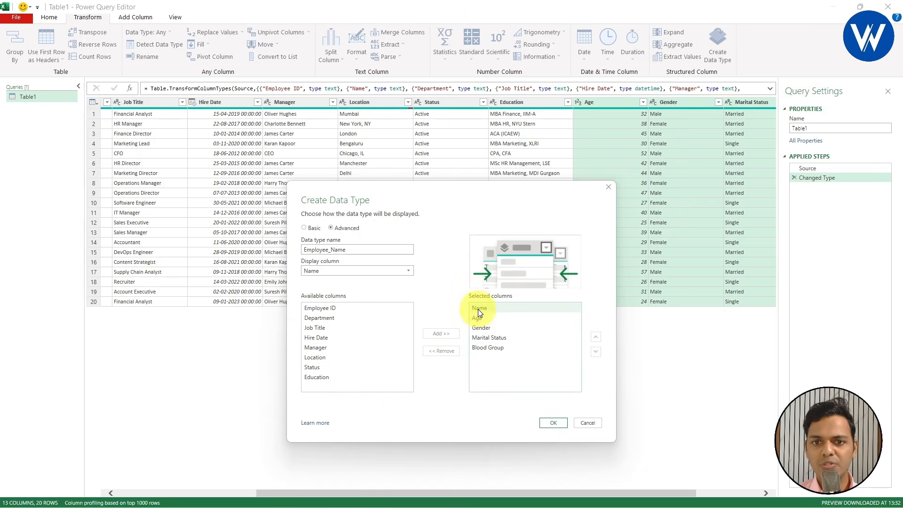
left_click(554, 423)
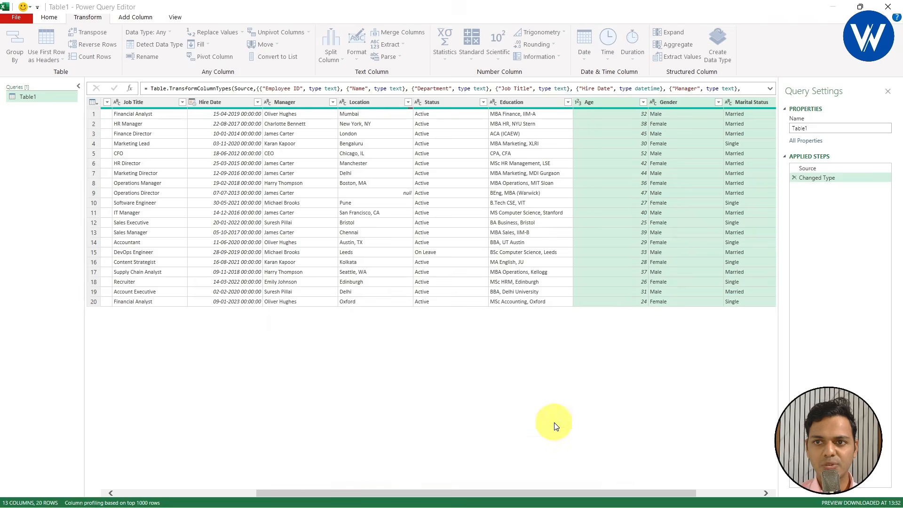
Drill into the first employee's Employee_Name record to inspect its fields, and delete the resulting query step.
left_click(750, 197)
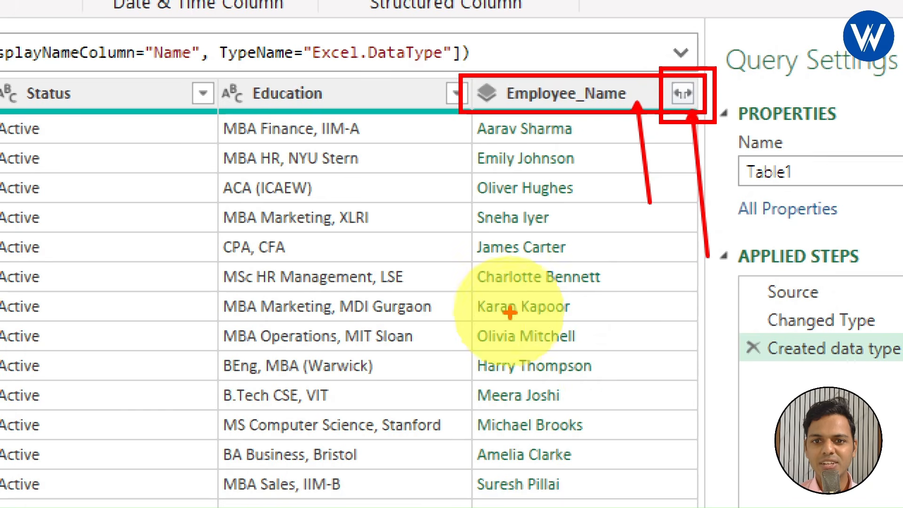
left_click_drag(471, 318, 617, 321)
left_click_drag(463, 350, 617, 350)
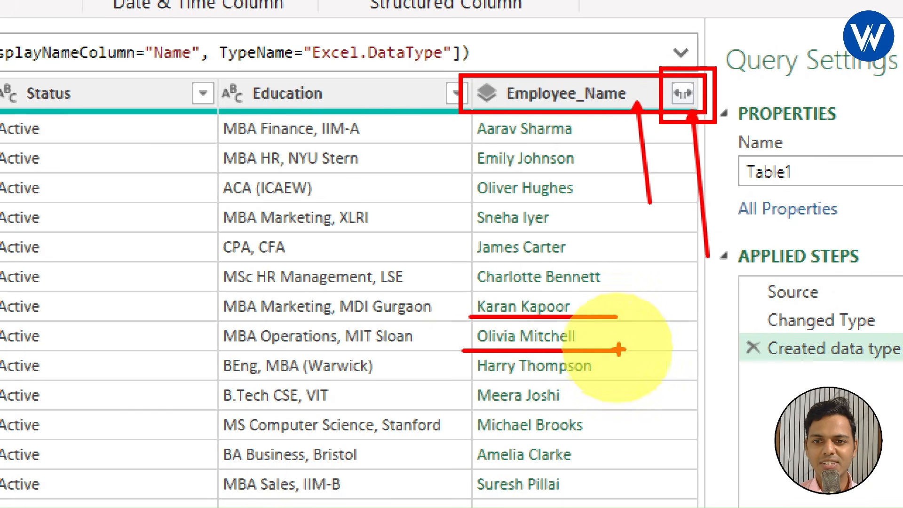
left_click_drag(460, 374, 610, 371)
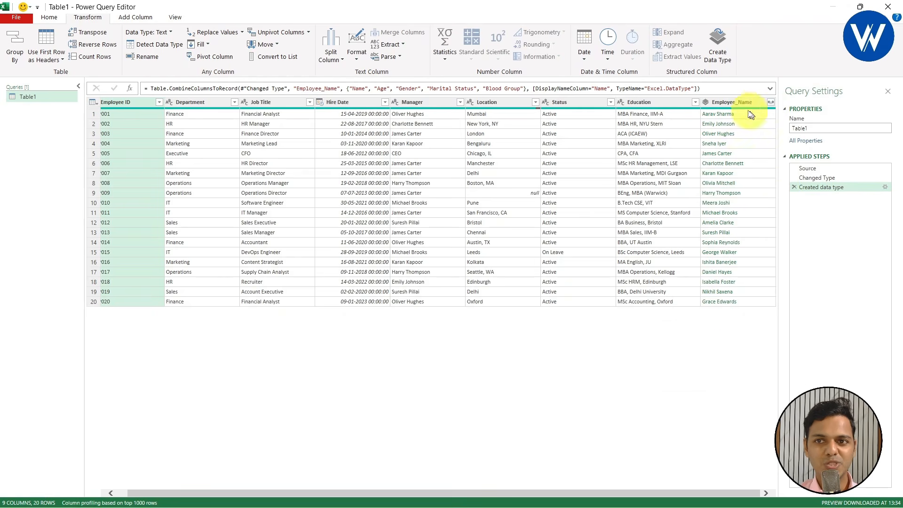
left_click(716, 115)
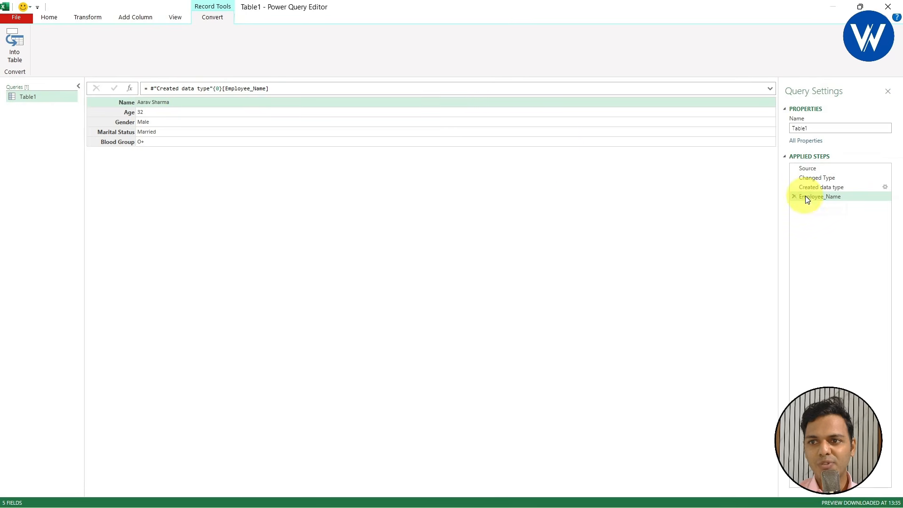
left_click(795, 196)
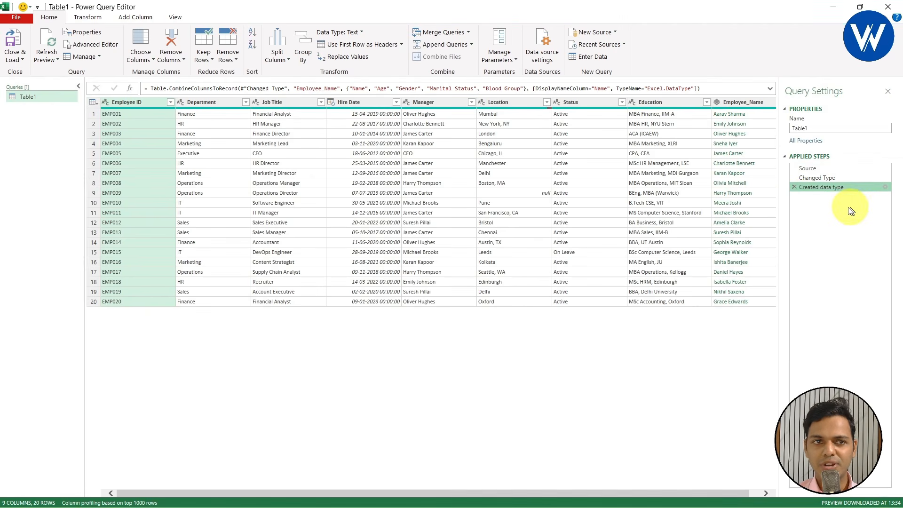
Close the query editor and load the query result into a new worksheet.
left_click(22, 60)
left_click(39, 73)
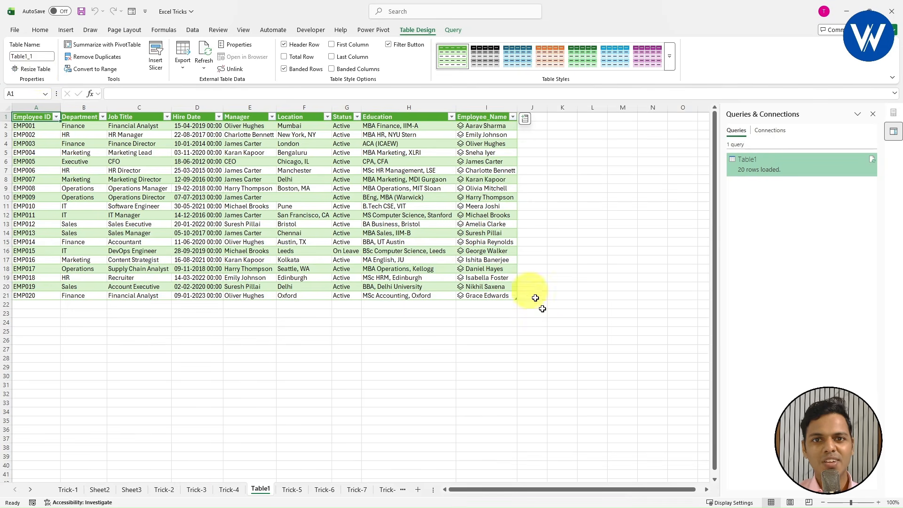
left_click(558, 349)
Compare the original table on Trick-5, through its Blood Group column, with the Employee_Name column in the loaded table on the Table1 sheet.
left_click(230, 490)
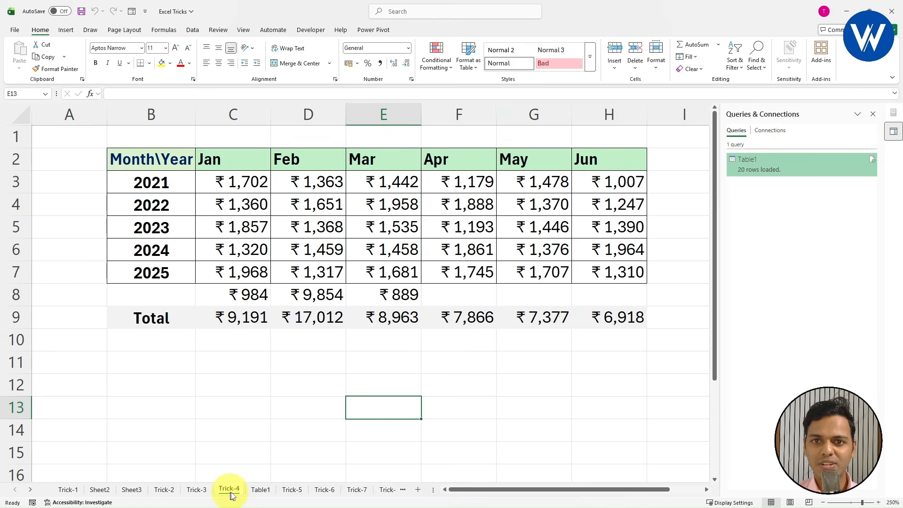
left_click(291, 490)
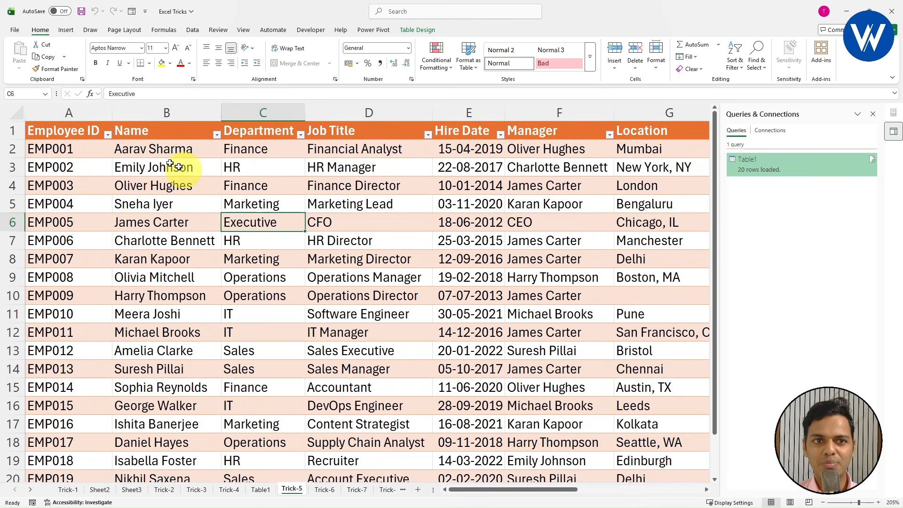
left_click(90, 142)
key("ctrl+Right")
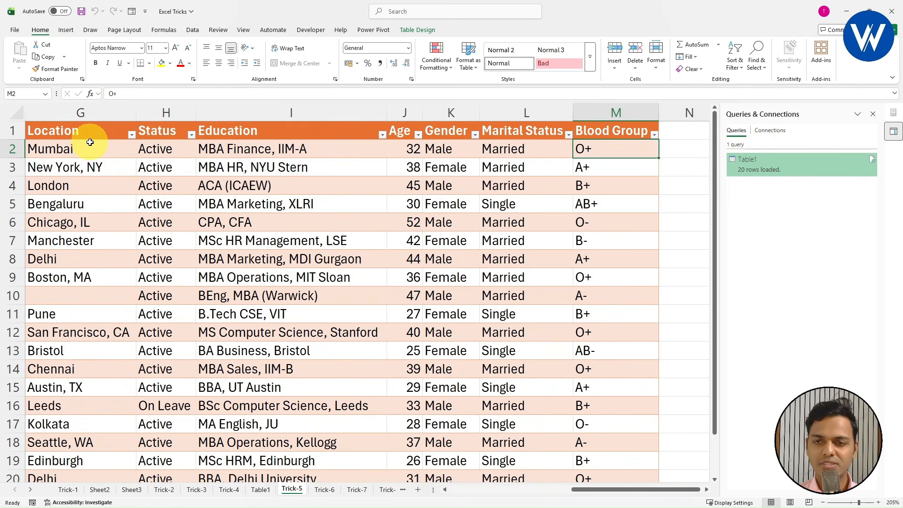
left_click(607, 114)
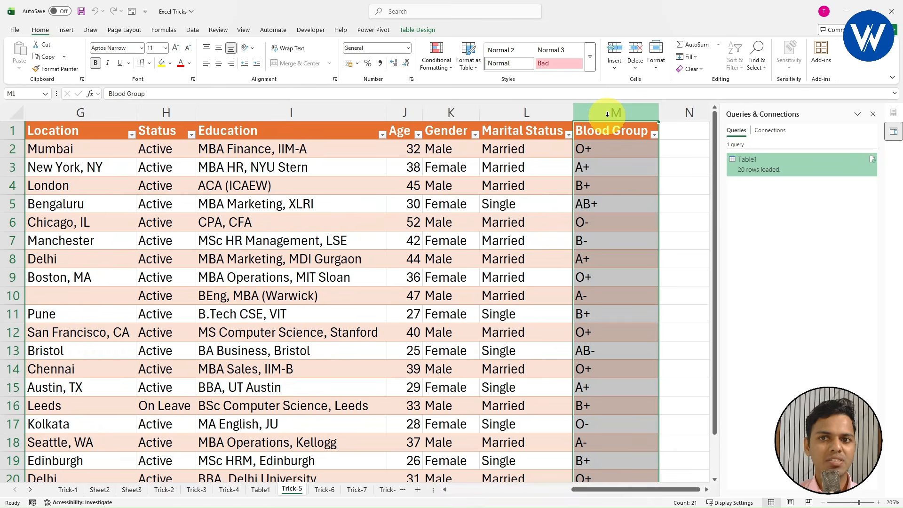
left_click(677, 240)
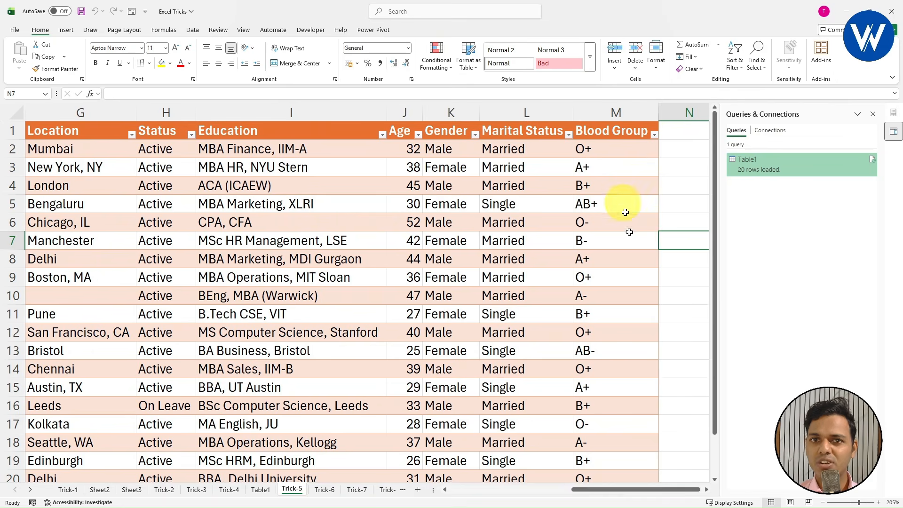
left_click(261, 489)
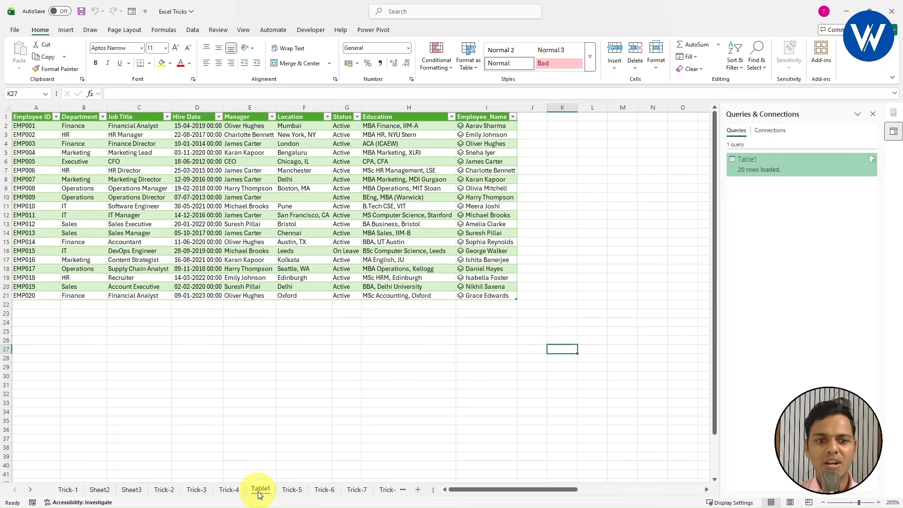
left_click(480, 107)
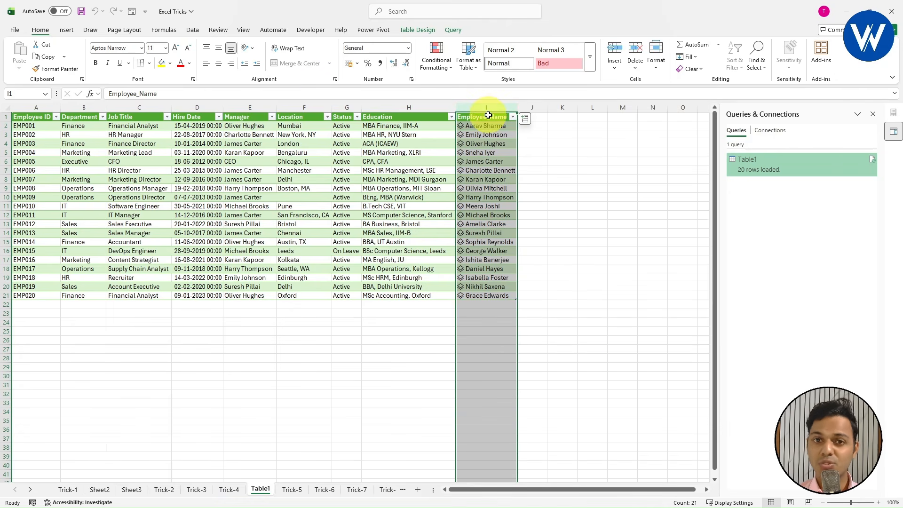
left_click(575, 374)
left_click_drag(490, 327, 479, 380)
mouse_move(519, 114)
left_mouse_down()
mouse_move(628, 202)
mouse_move(642, 300)
left_mouse_up()
left_click_drag(604, 256, 642, 313)
left_click_drag(645, 244, 607, 338)
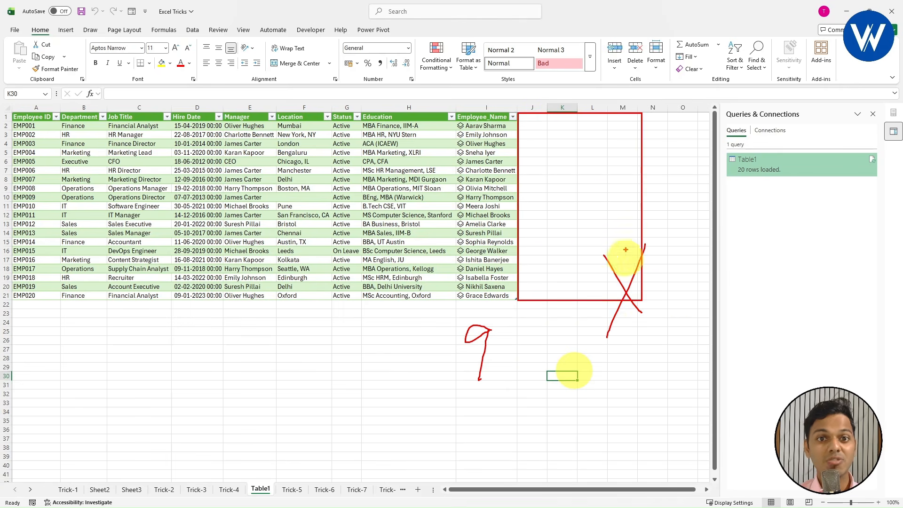
key("Escape")
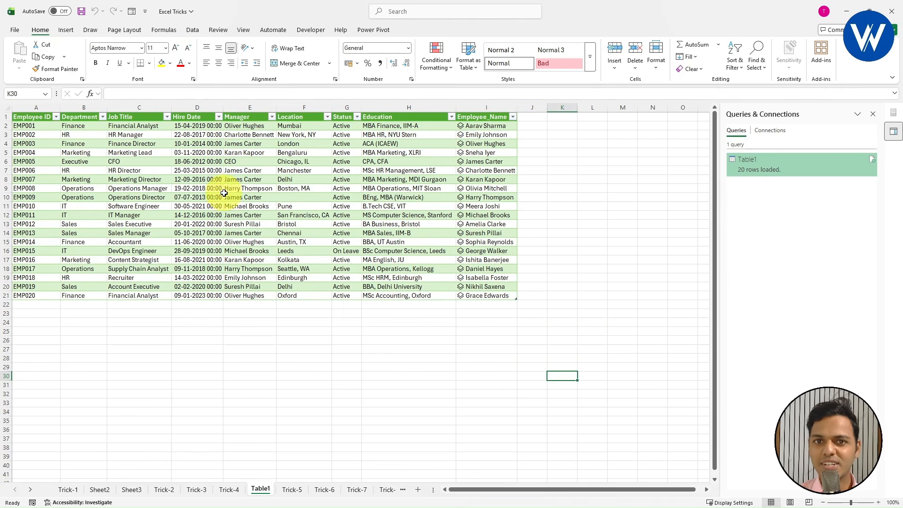
Enlarge the loaded table around its Employee_Name column and close the Queries & Connections display.
scroll(484, 135, "up", 6)
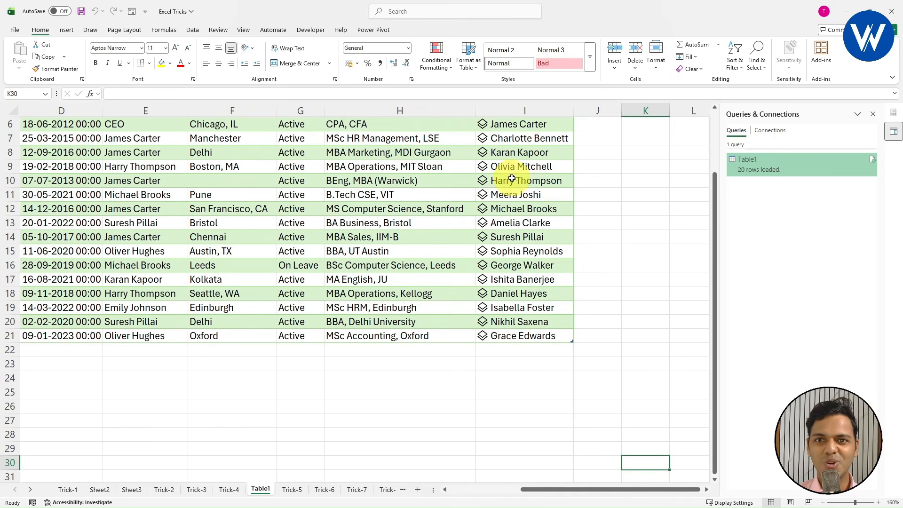
scroll(503, 151, "up", 4)
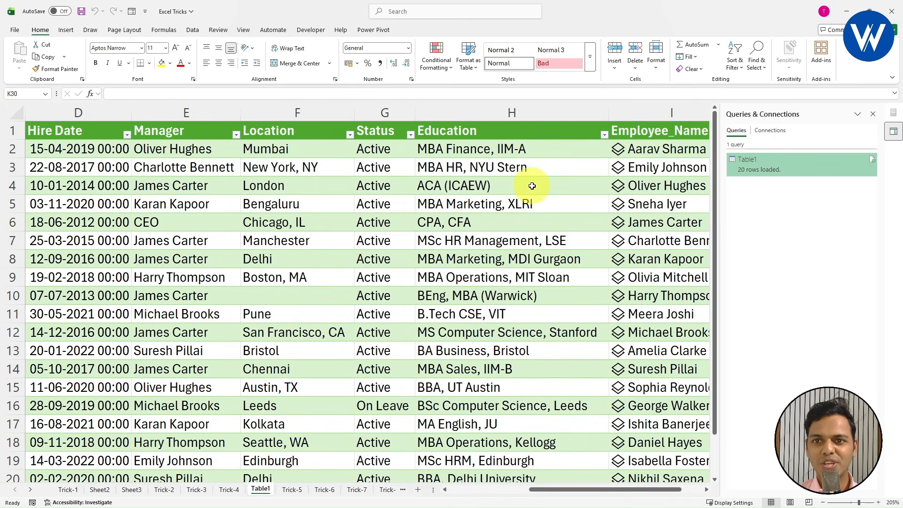
left_click_drag(564, 489, 565, 494)
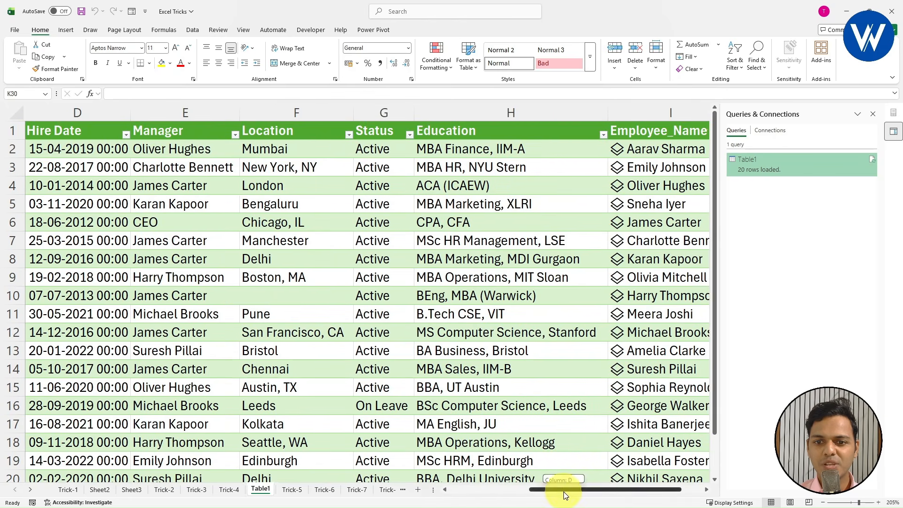
left_click(874, 114)
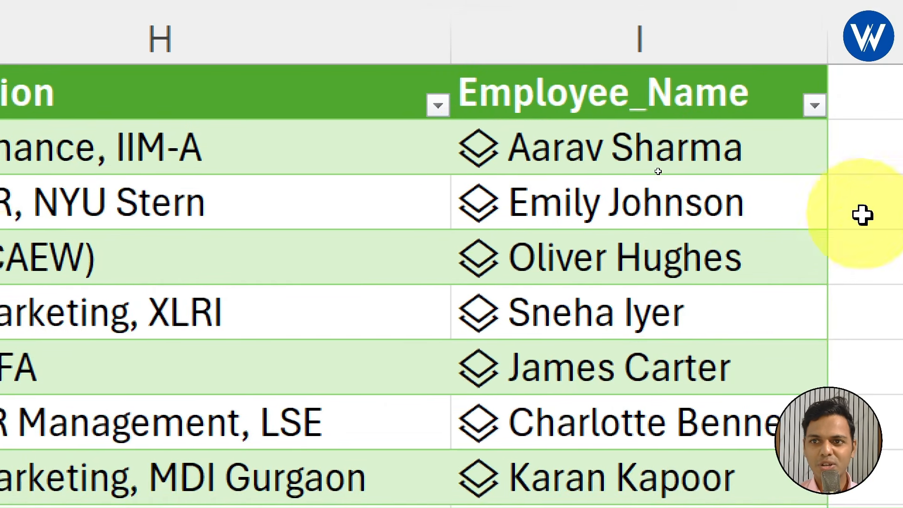
Open the data card of the first employee in I2 and examine its Age, Gender, Marital Status and Blood Group fields.
left_click(476, 161)
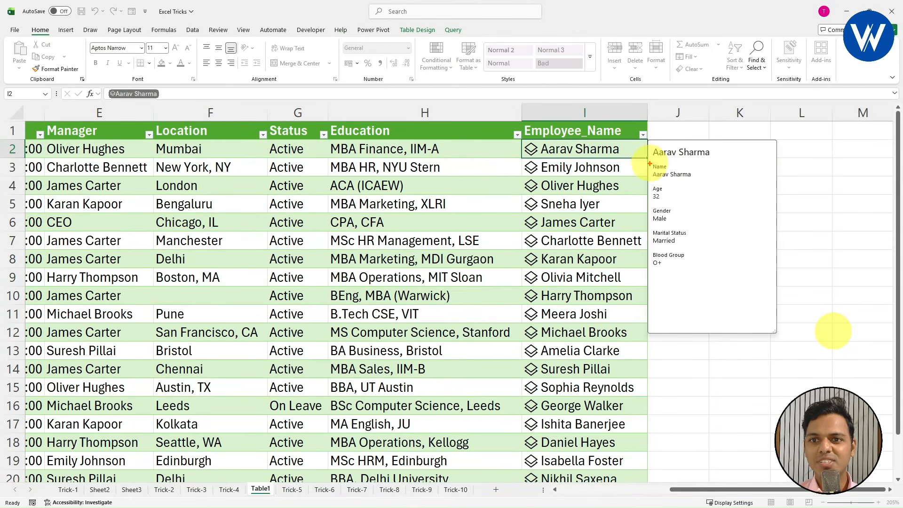
left_click_drag(649, 164, 734, 297)
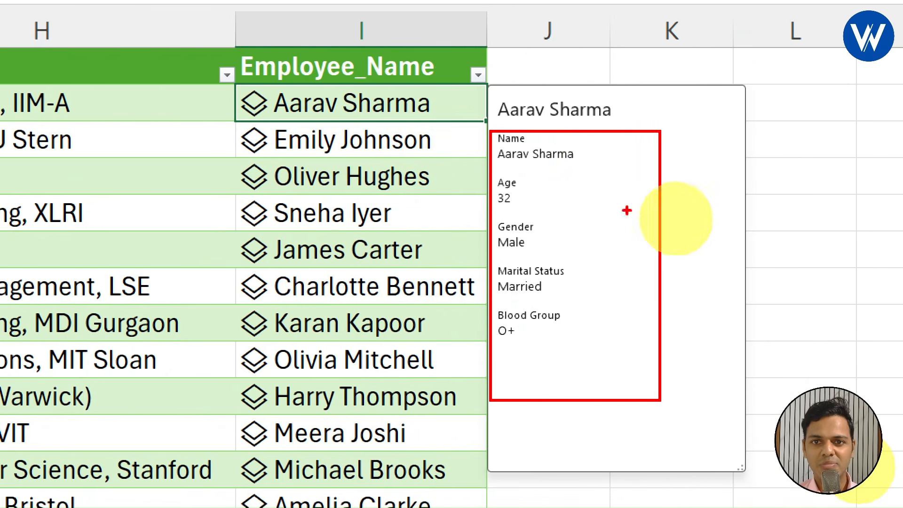
left_click_drag(505, 206, 573, 206)
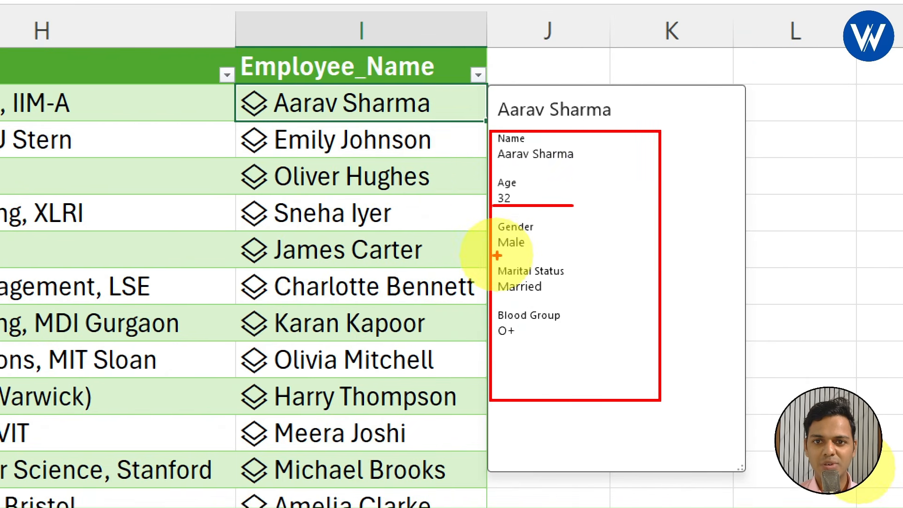
left_click_drag(497, 256, 581, 253)
left_click_drag(493, 299, 582, 299)
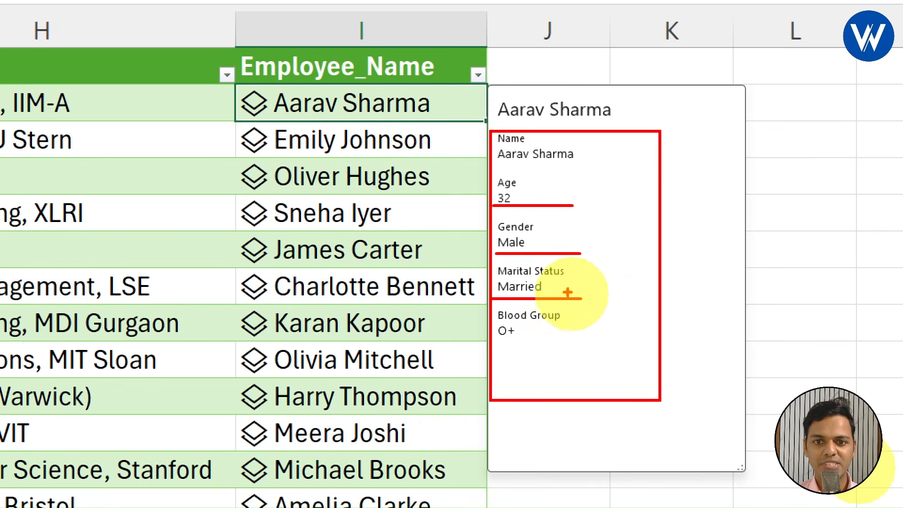
left_click_drag(490, 338, 579, 343)
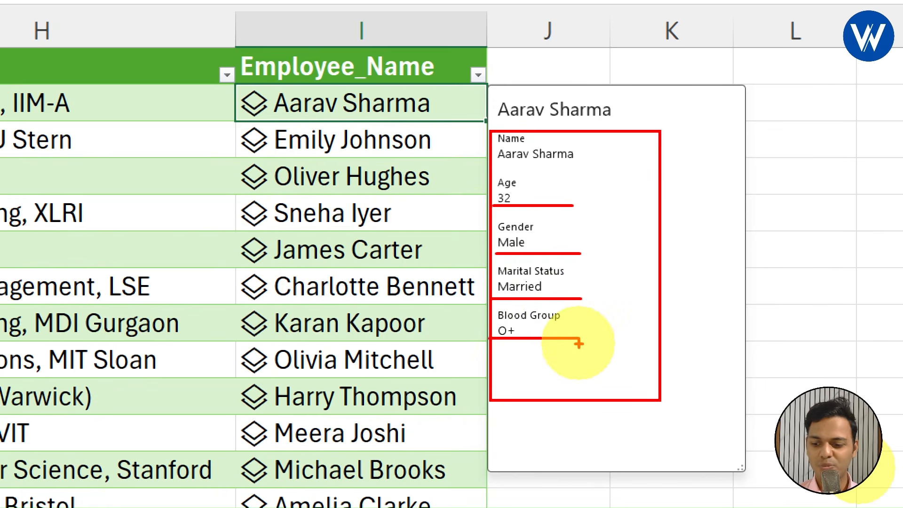
key("Escape")
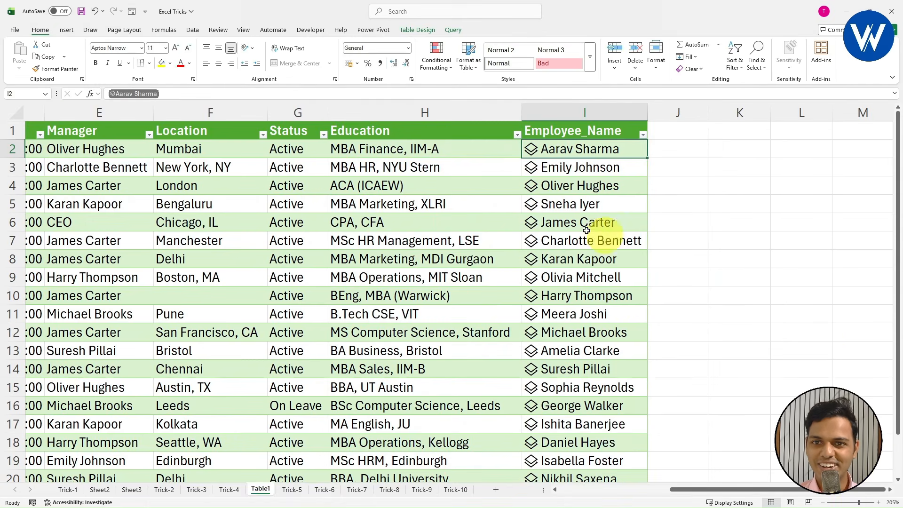
View the data cards of the employees in I15 and I4, closing each one after checking it.
scroll(570, 238, "down", 3)
left_click(532, 223)
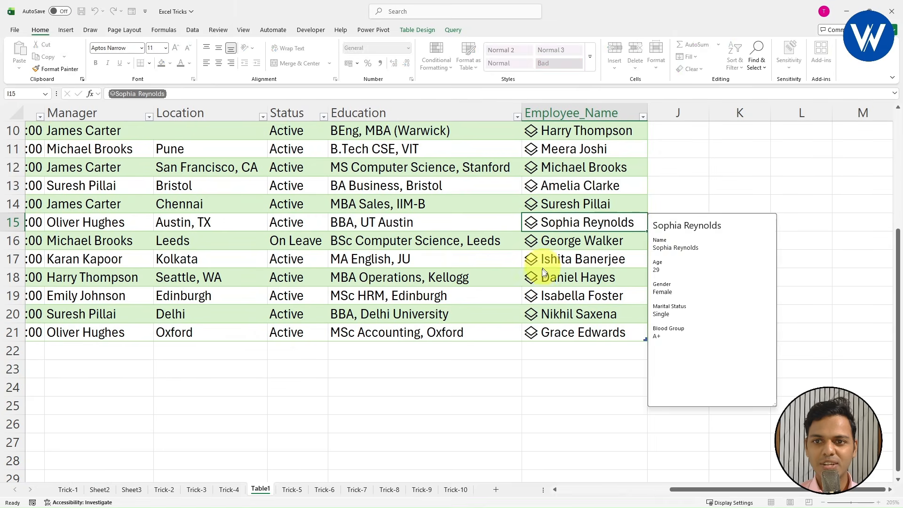
key("Escape")
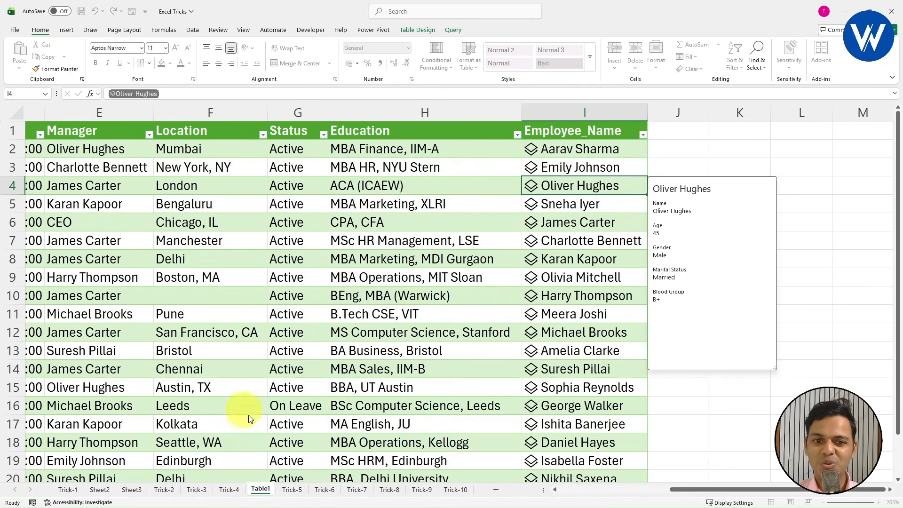
key("Escape")
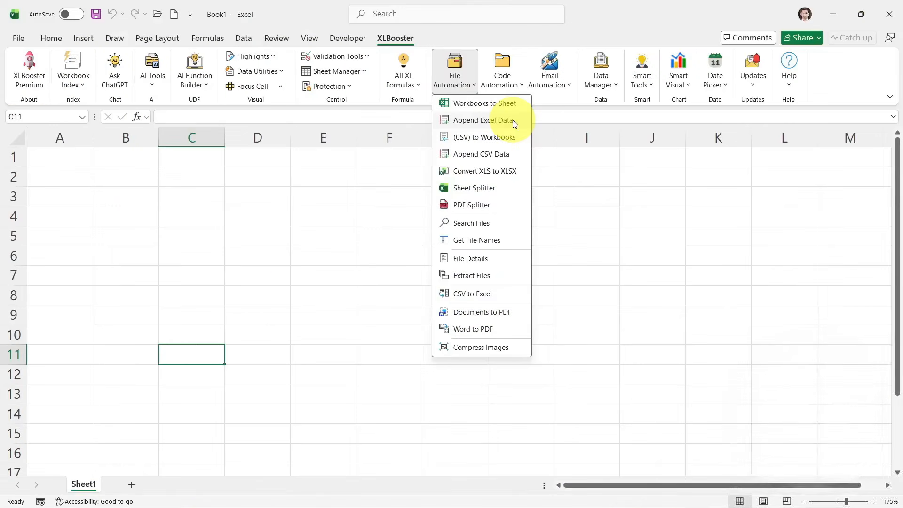
Merge the workbooks in 2-Append Excel Data's Source Folder into one sheet using XLBooster's Append Excel Data tool.
left_click(514, 124)
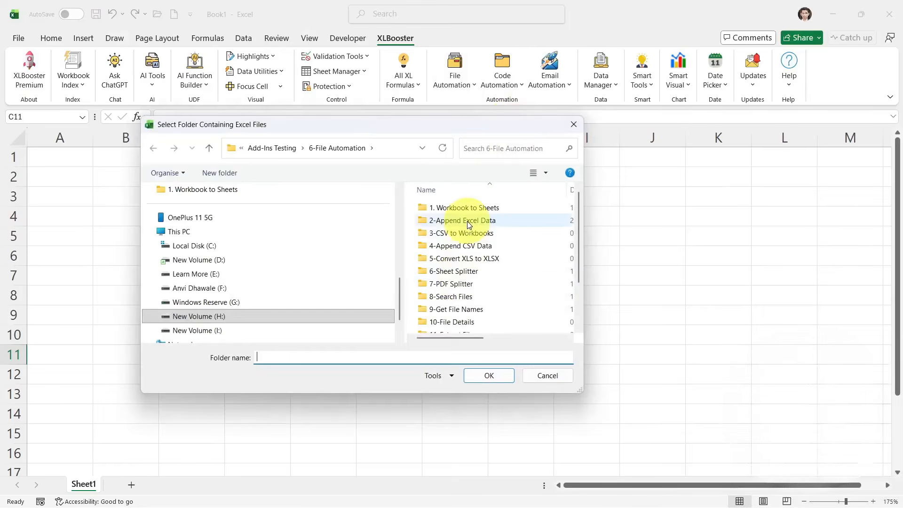
double_click(480, 225)
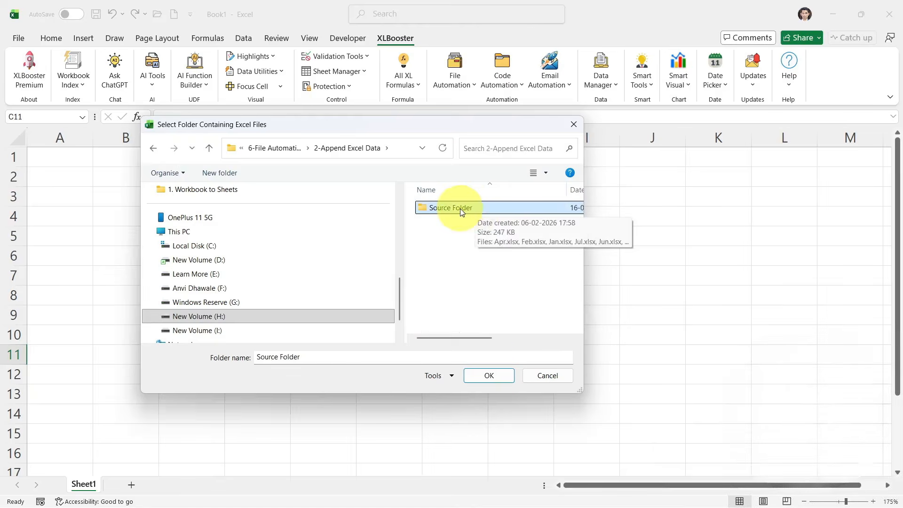
left_click(493, 376)
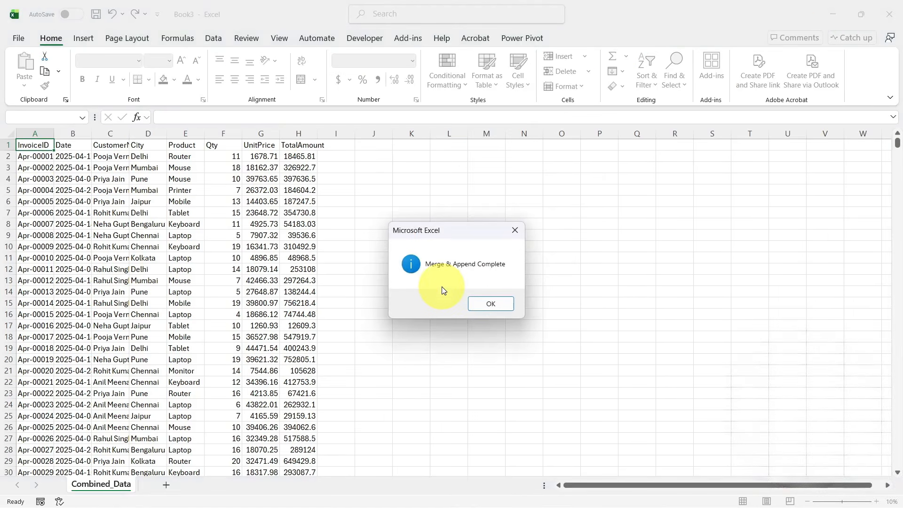
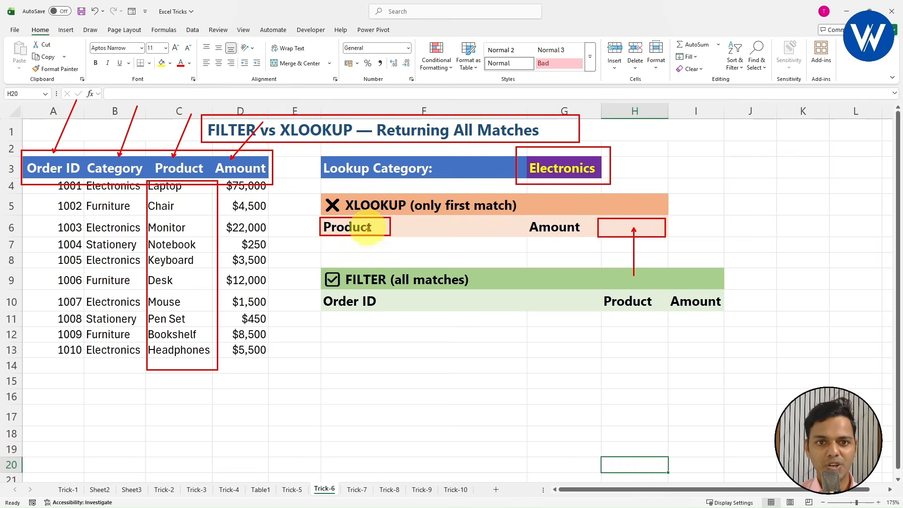
In H6 on Trick-6, enter =XLOOKUP(G3,B4:B13,D4:D13) to look up the amount for the chosen category.
left_click(619, 228)
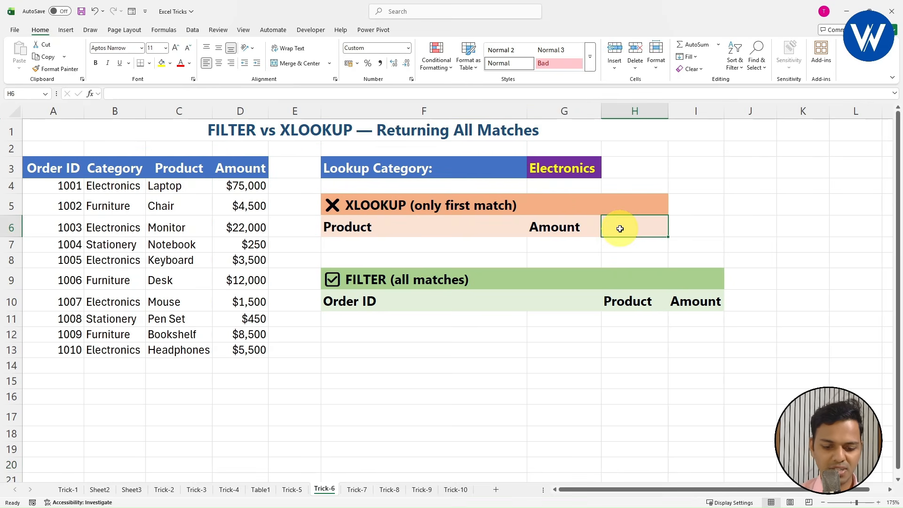
type("=xl")
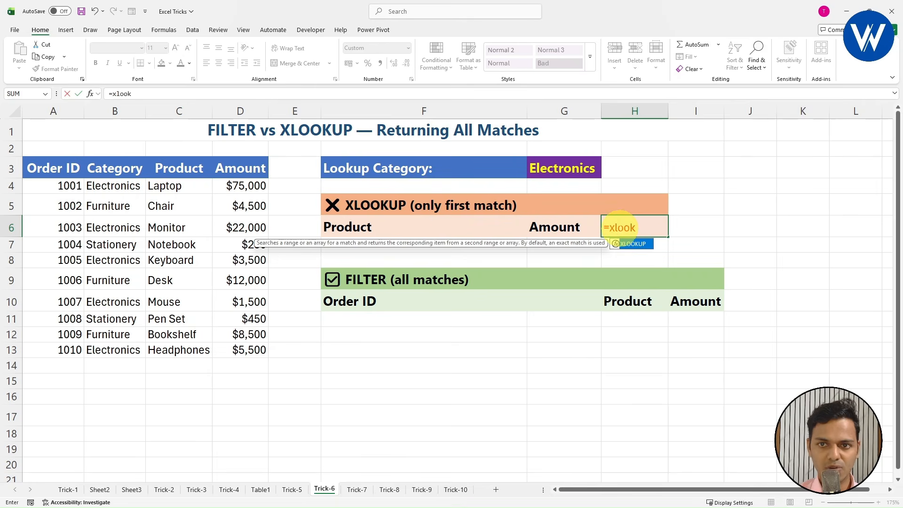
type("ook")
key("Tab")
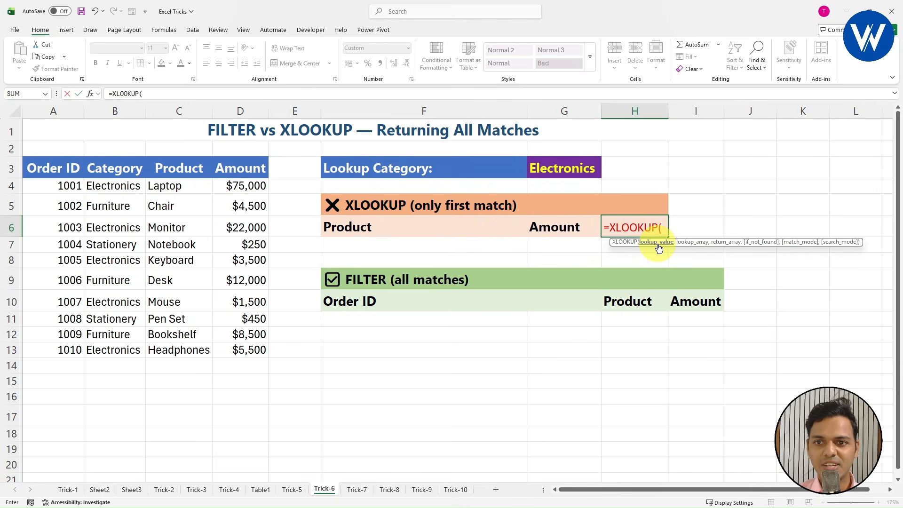
left_click(560, 169)
type(",")
left_click_drag(135, 188, 119, 349)
type(",")
left_click(237, 184)
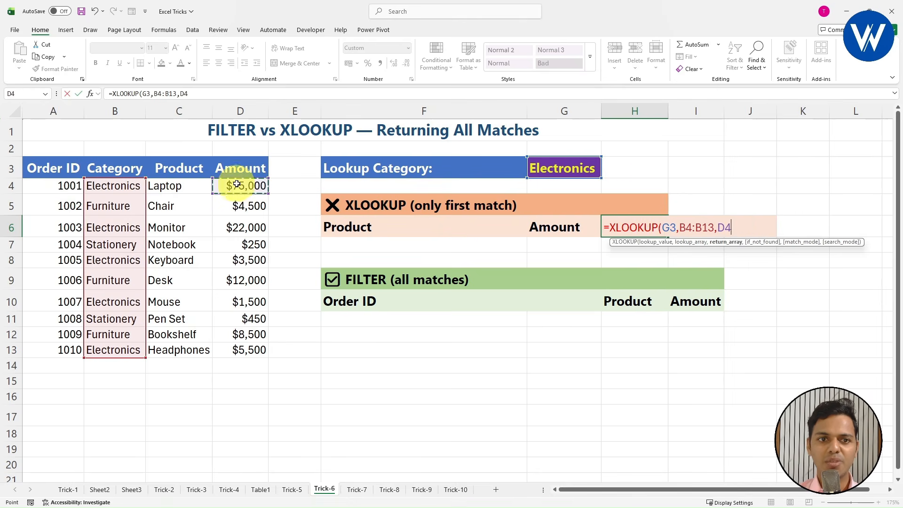
left_click_drag(237, 184, 236, 346)
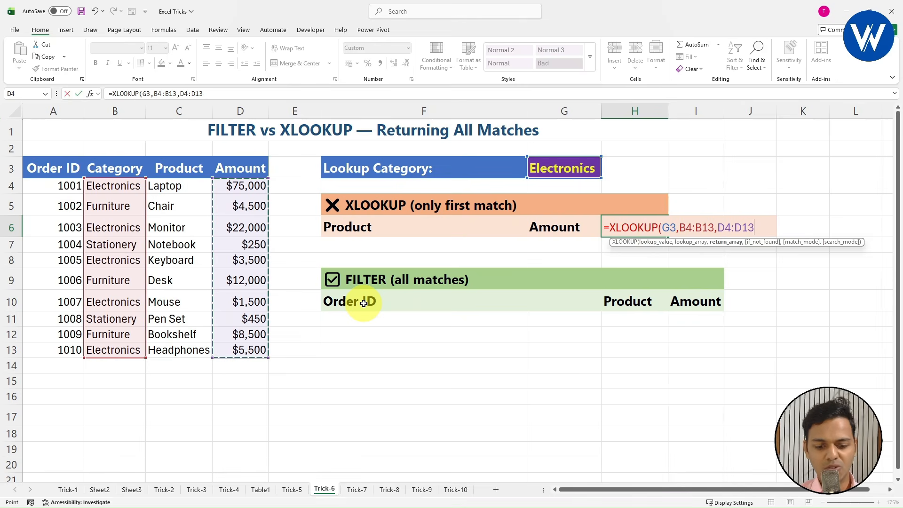
type(")")
key("Return")
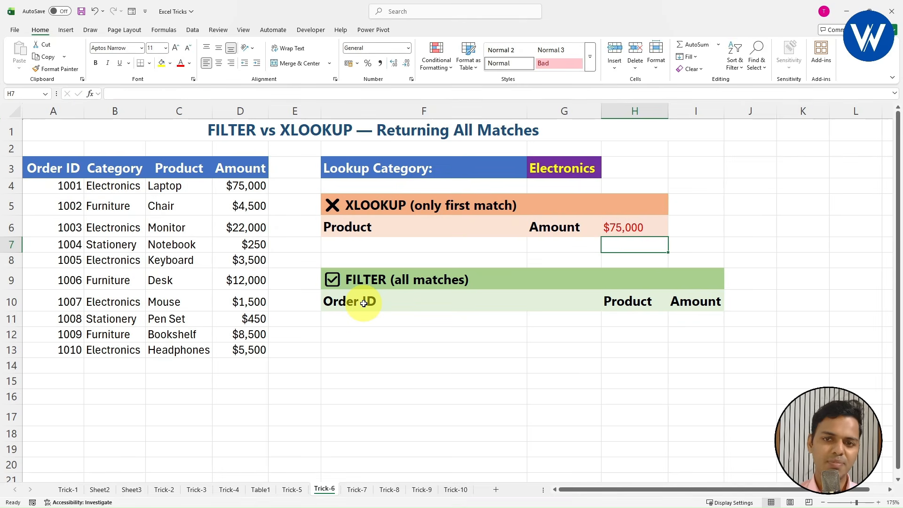
Compare the XLOOKUP result in H6 with the amounts of all Electronics rows in the order table.
left_click(631, 227)
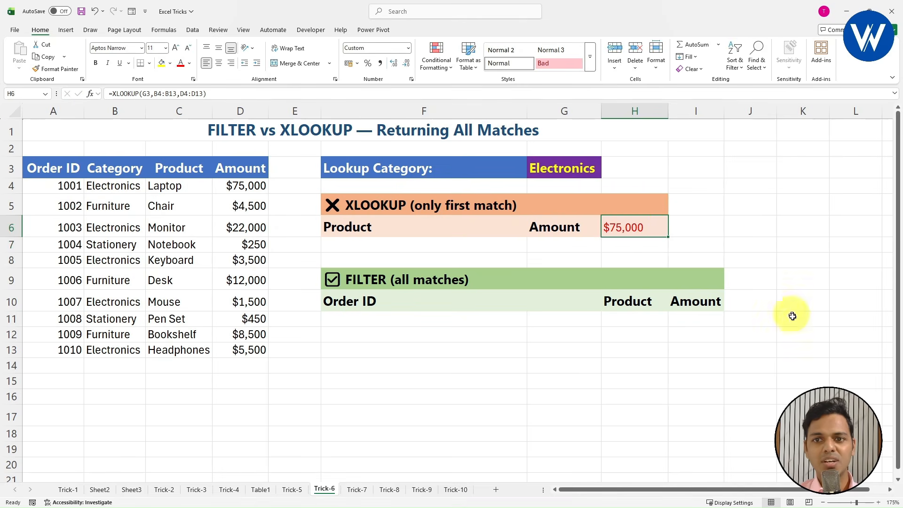
mouse_move(527, 152)
left_mouse_down()
mouse_move(585, 182)
mouse_move(617, 187)
left_mouse_up()
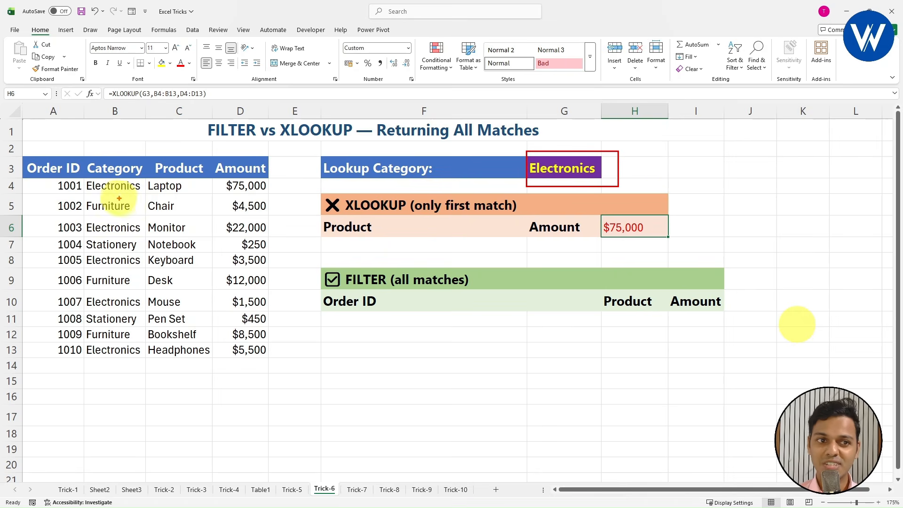
left_click_drag(83, 178, 142, 194)
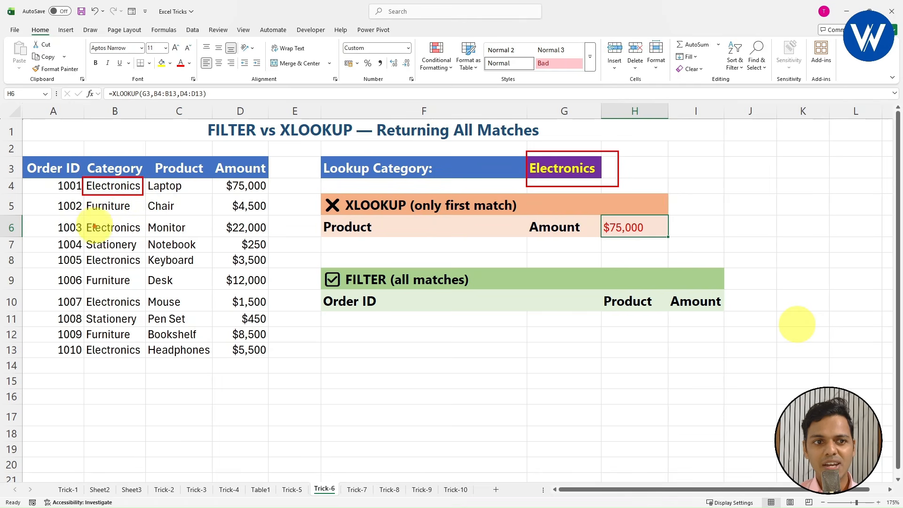
left_click_drag(81, 221, 147, 234)
left_click_drag(83, 252, 144, 269)
left_click_drag(83, 294, 145, 311)
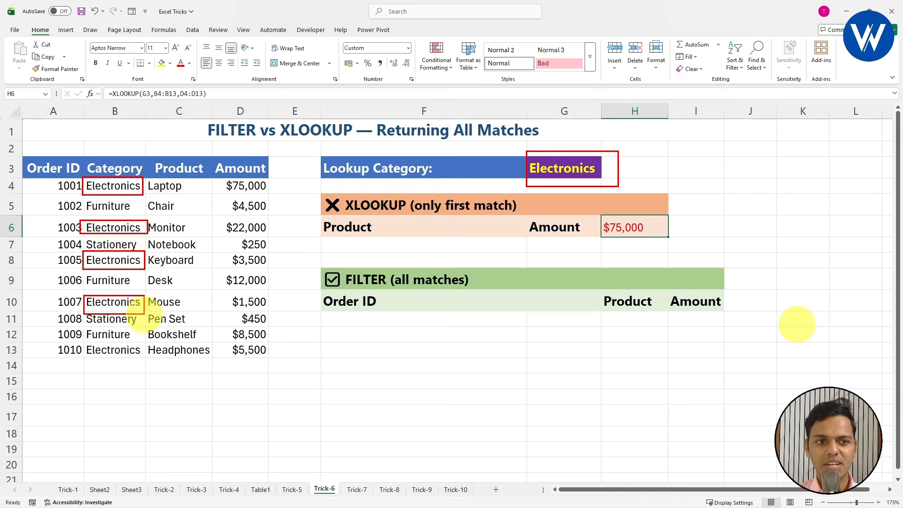
left_click_drag(82, 339, 144, 360)
mouse_move(218, 179)
left_mouse_down()
mouse_move(252, 201)
mouse_move(279, 198)
left_mouse_up()
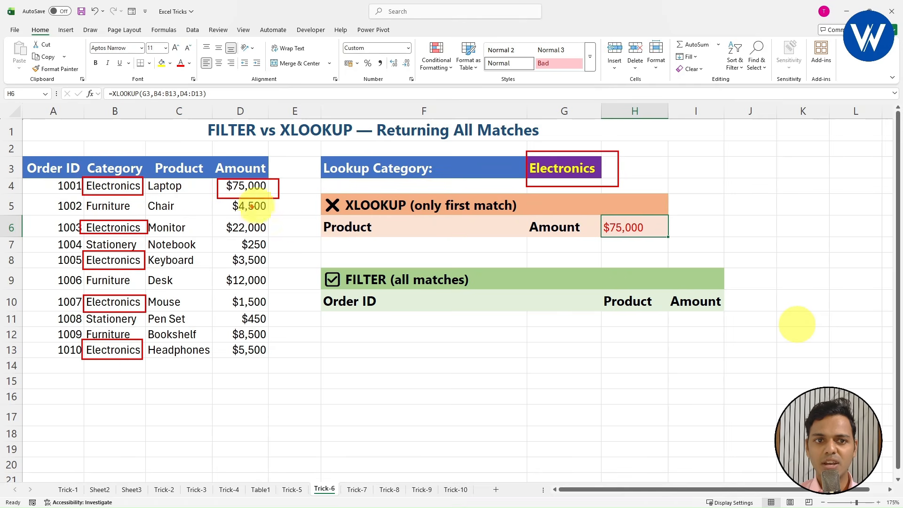
left_click_drag(217, 222, 273, 235)
left_click_drag(228, 253, 271, 268)
left_click_drag(226, 292, 276, 312)
left_click_drag(228, 341, 272, 363)
left_click_drag(223, 191, 172, 233)
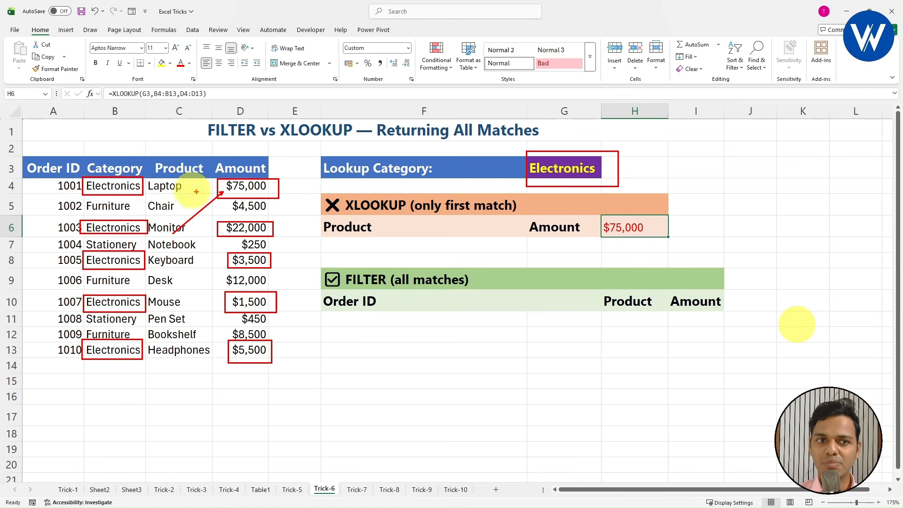
left_click_drag(220, 188, 143, 187)
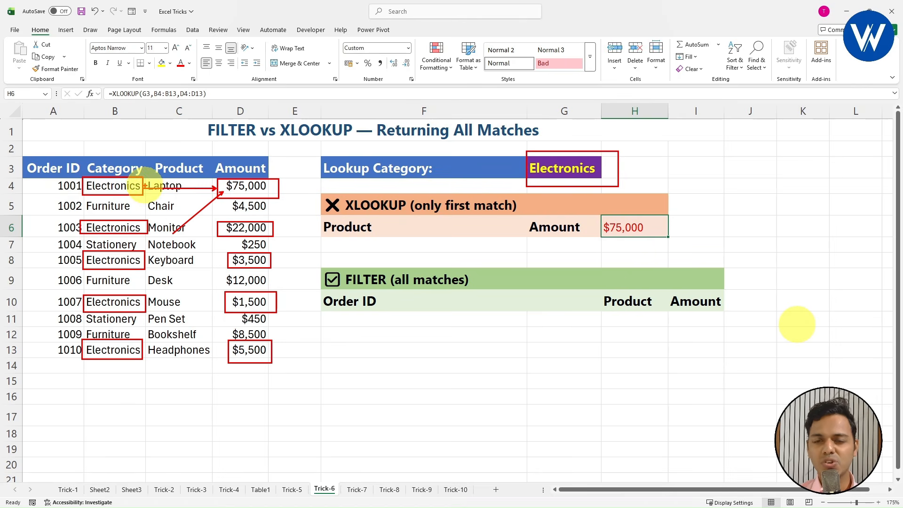
key("Escape")
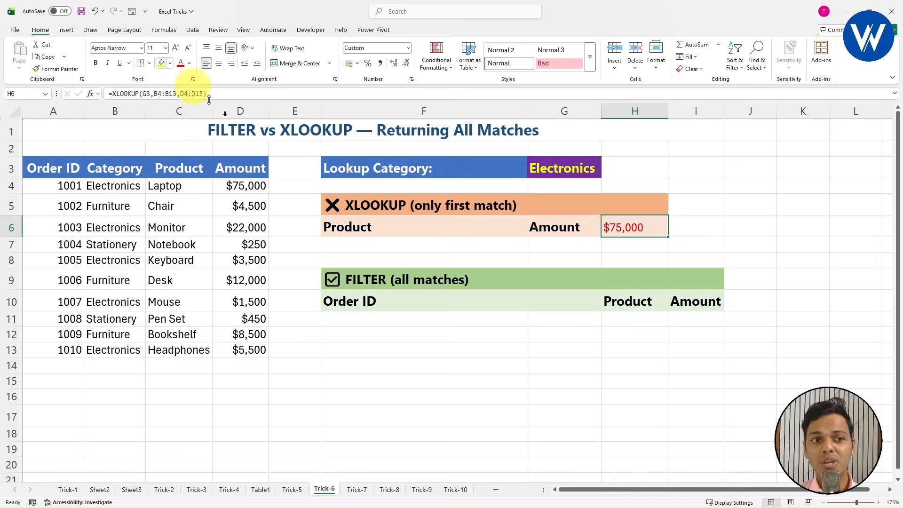
left_click(113, 188)
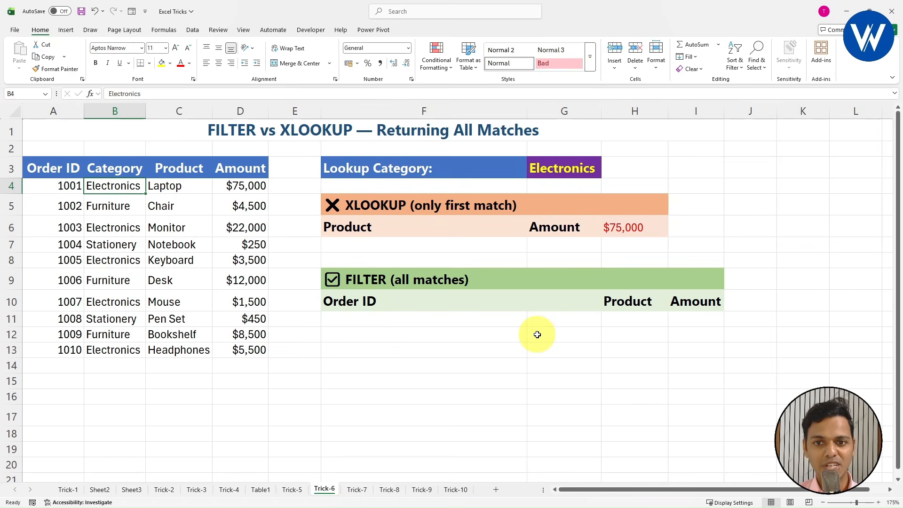
Add the missing header Category in G10 so the FILTER headers match those of the order table.
left_click(560, 323)
left_click(468, 324)
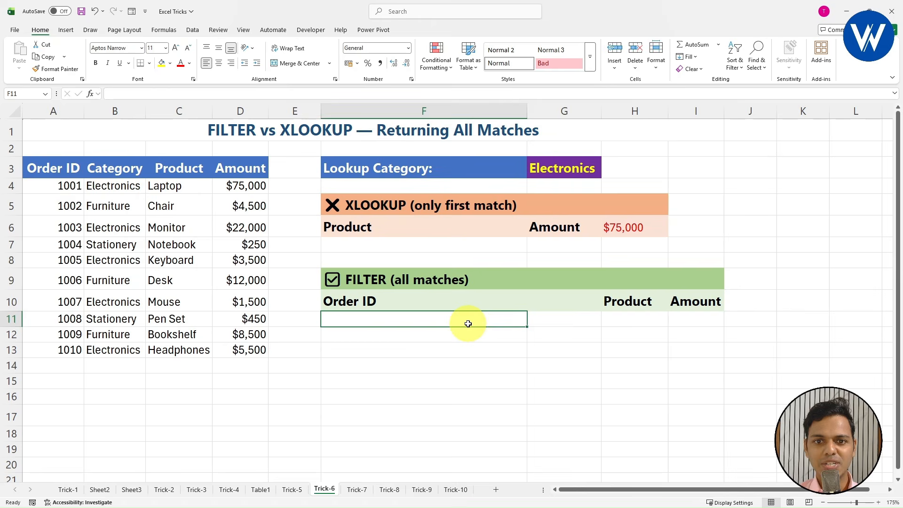
left_click(542, 318)
left_click(548, 299)
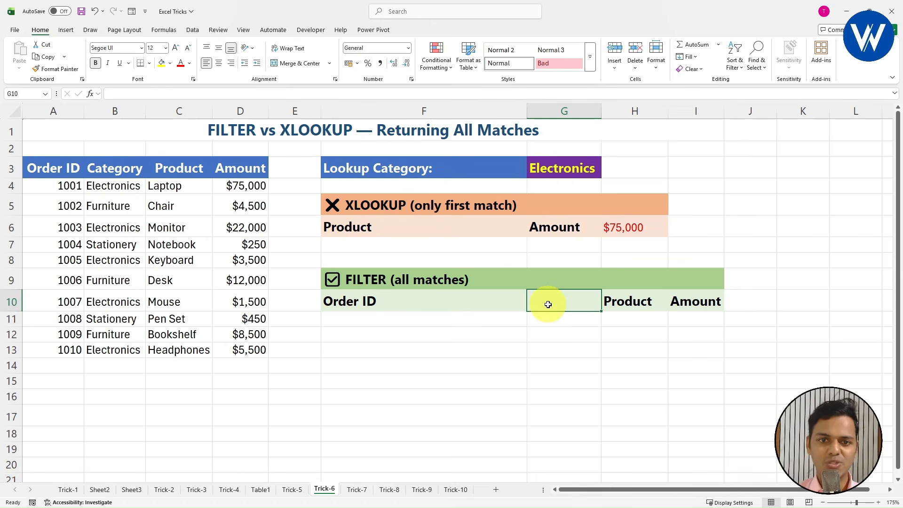
type("Category")
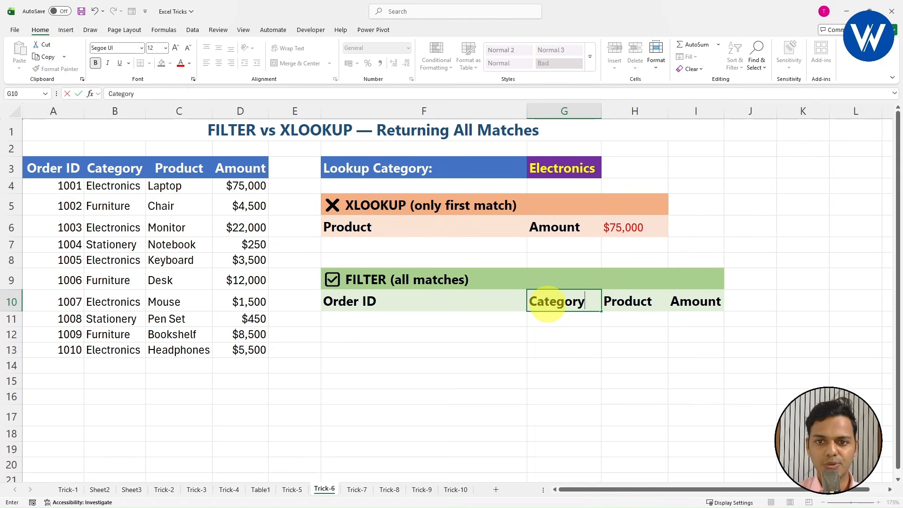
left_click(530, 365)
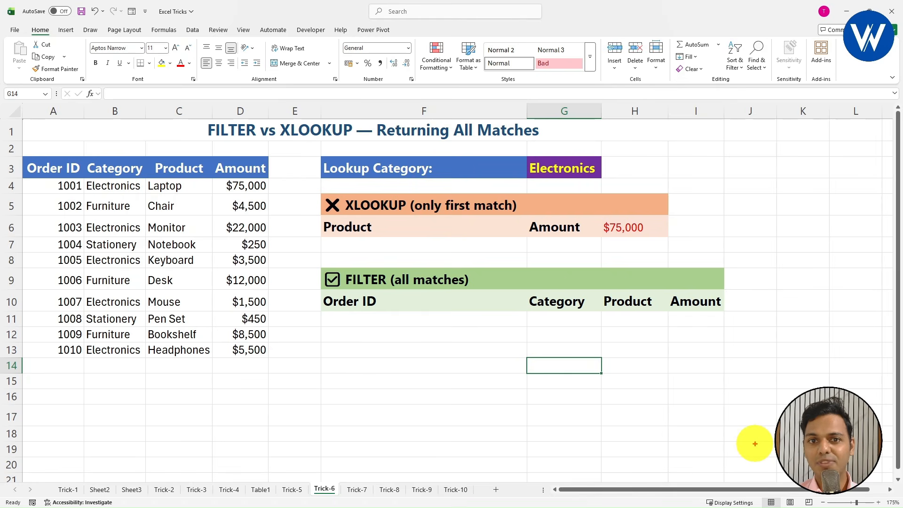
mouse_move(316, 288)
left_mouse_down()
mouse_move(548, 311)
mouse_move(726, 314)
left_mouse_up()
mouse_move(17, 151)
left_mouse_down()
mouse_move(190, 179)
mouse_move(266, 180)
left_mouse_up()
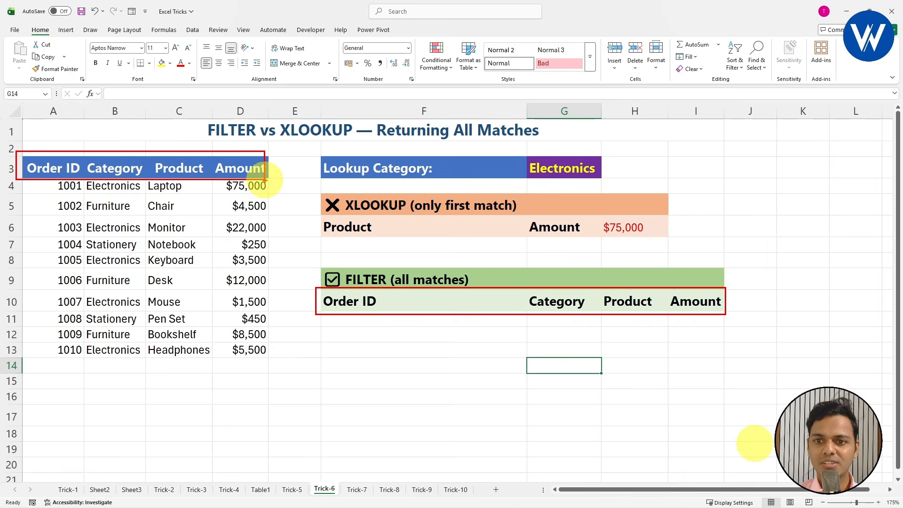
In F11, enter =FILTER(A4:D13,B4:B13=G3) to return every order row matching the lookup category.
left_click(378, 323)
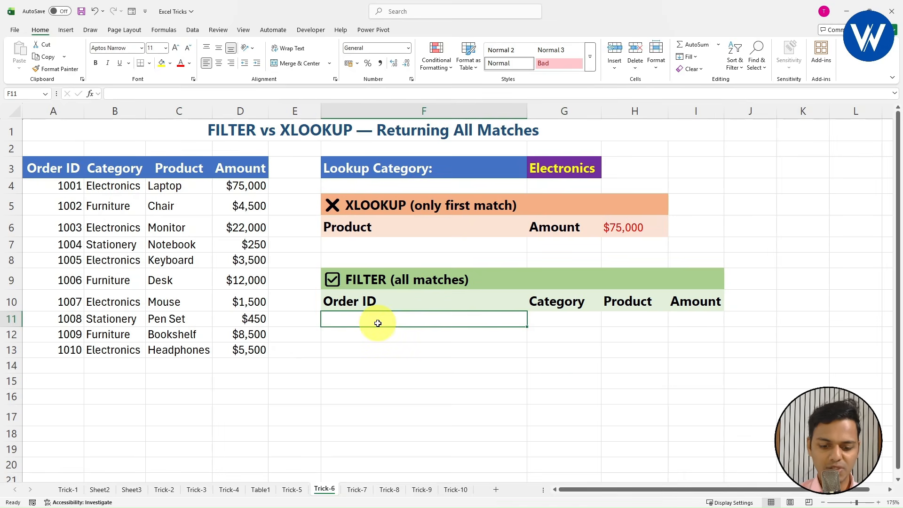
type("=fil")
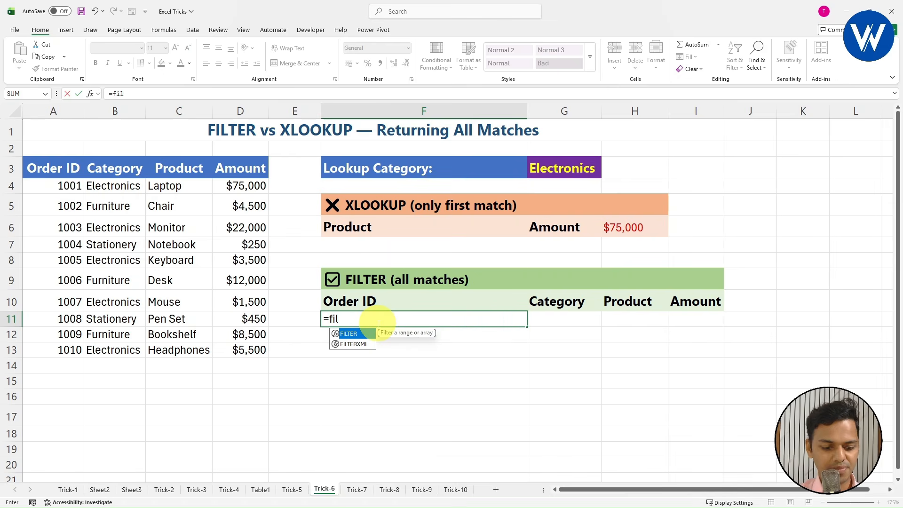
type("ter")
key("Tab")
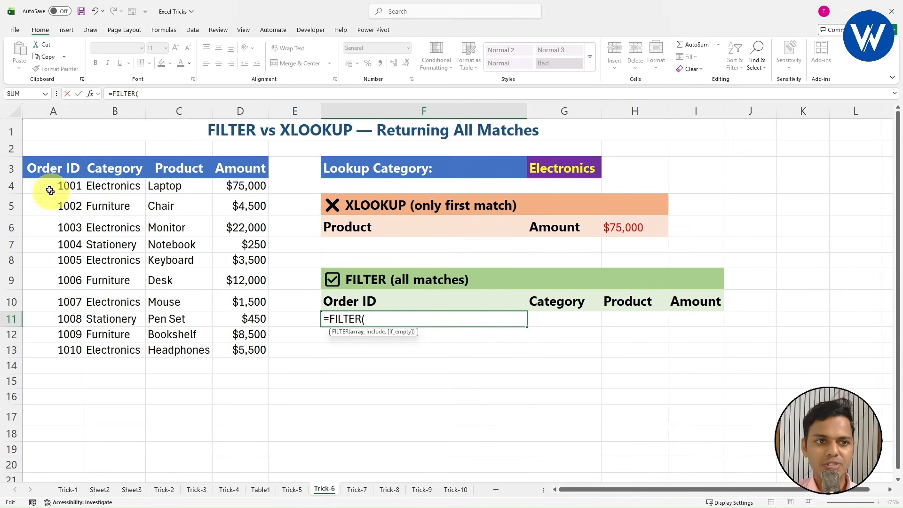
left_click_drag(50, 191, 239, 344)
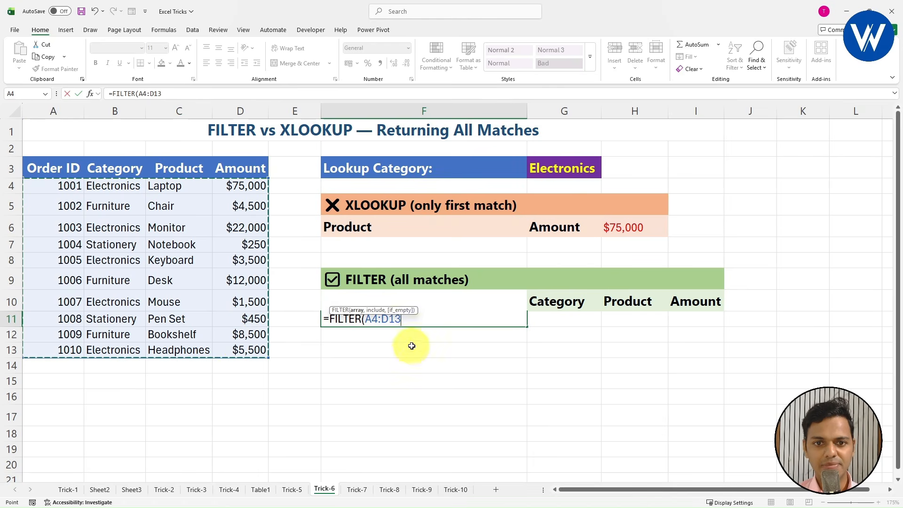
type(",")
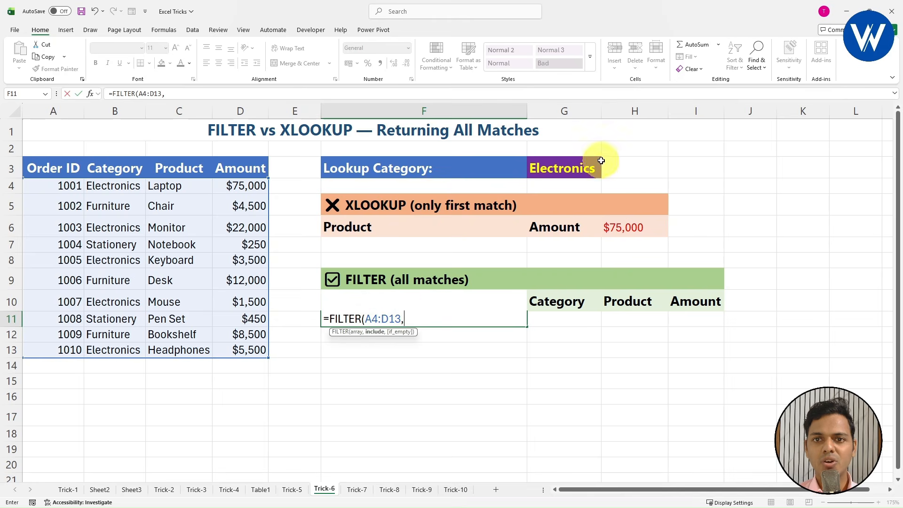
left_click_drag(115, 186, 111, 347)
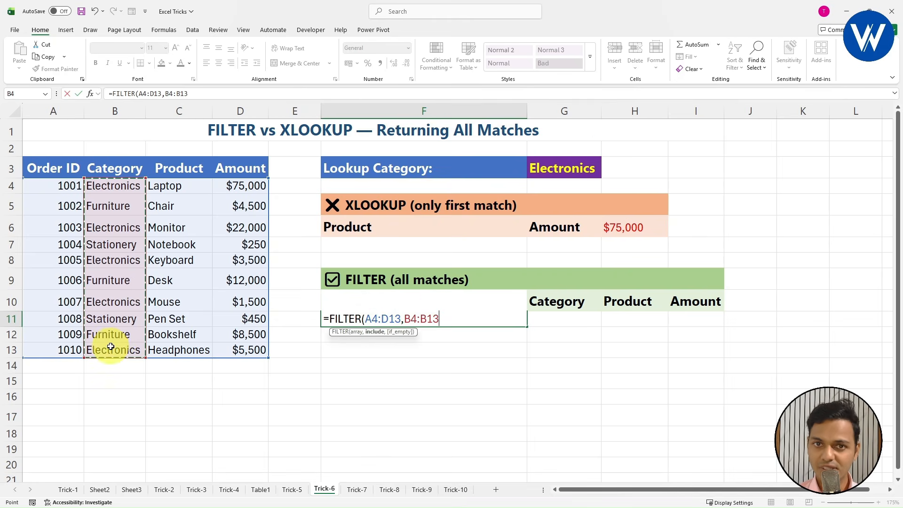
type("=")
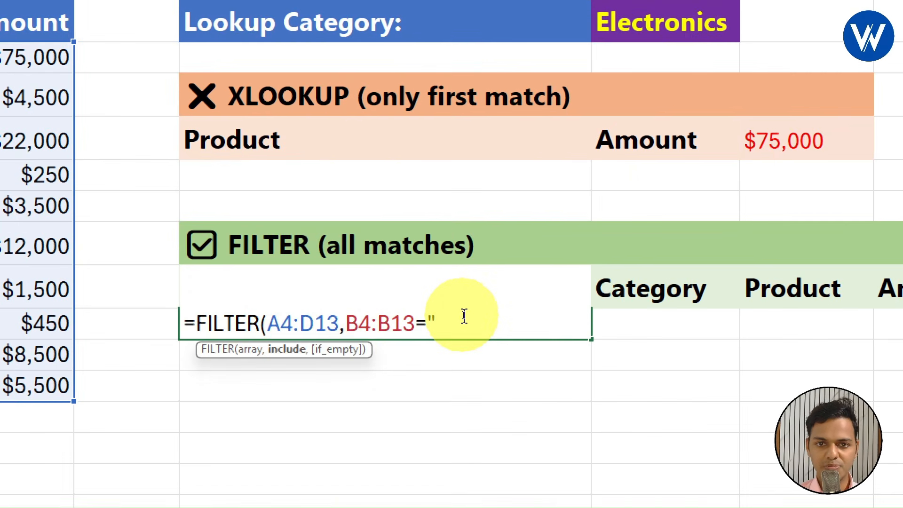
key("BackSpace")
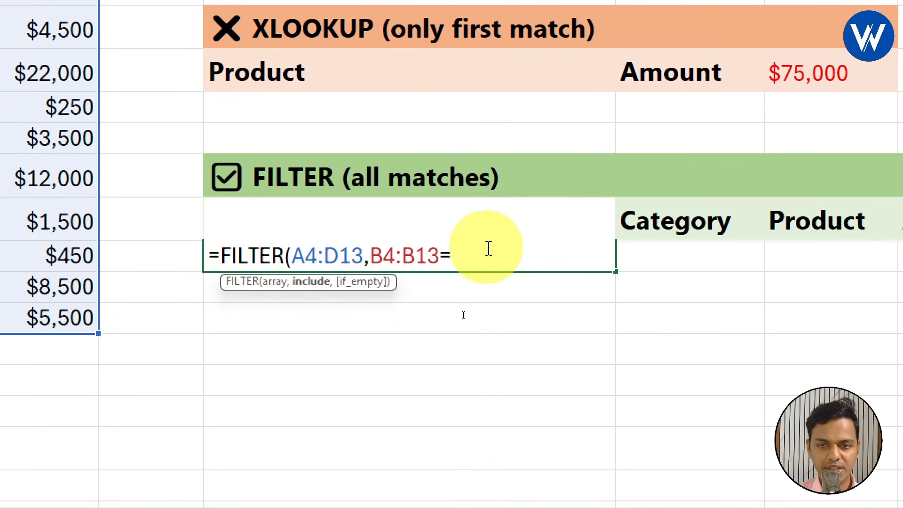
type("\"")
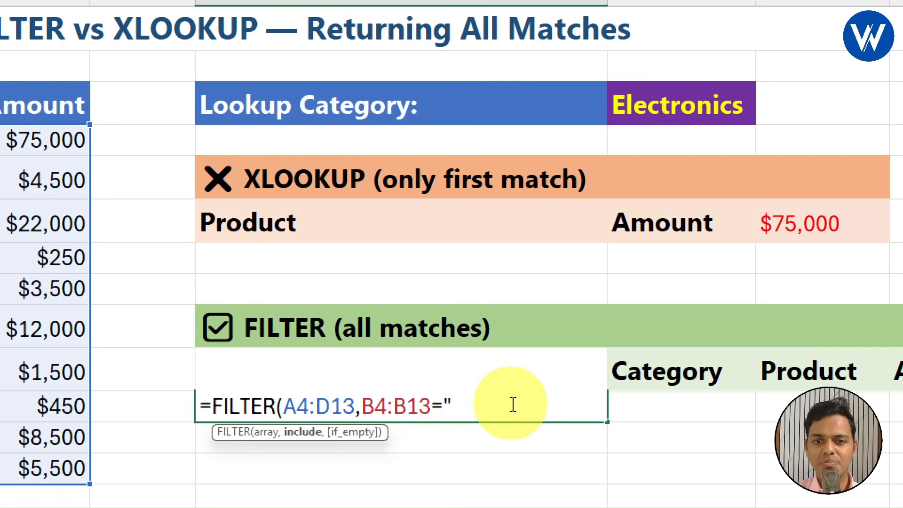
key("BackSpace")
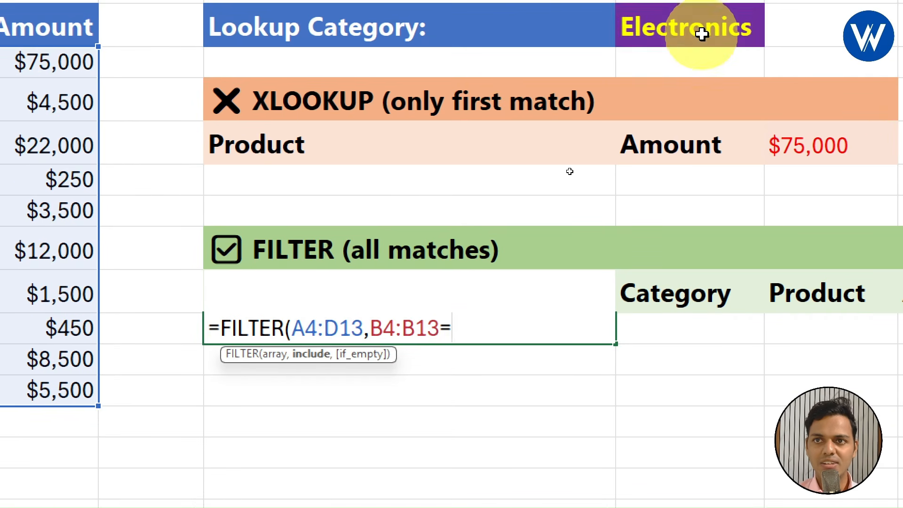
left_click(700, 30)
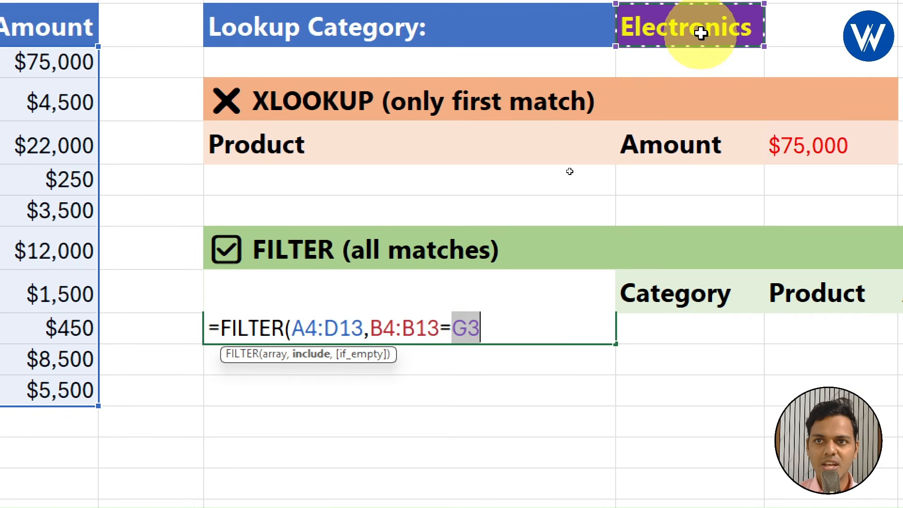
left_click(496, 328)
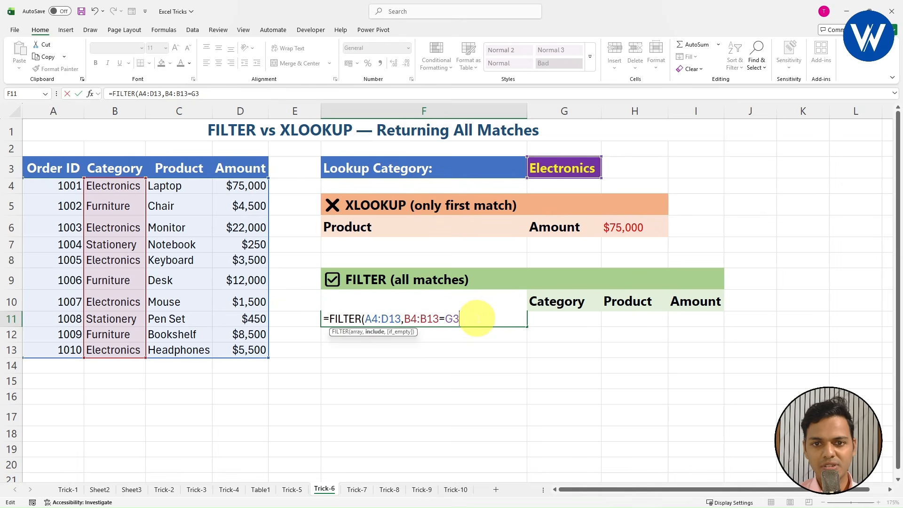
type(")")
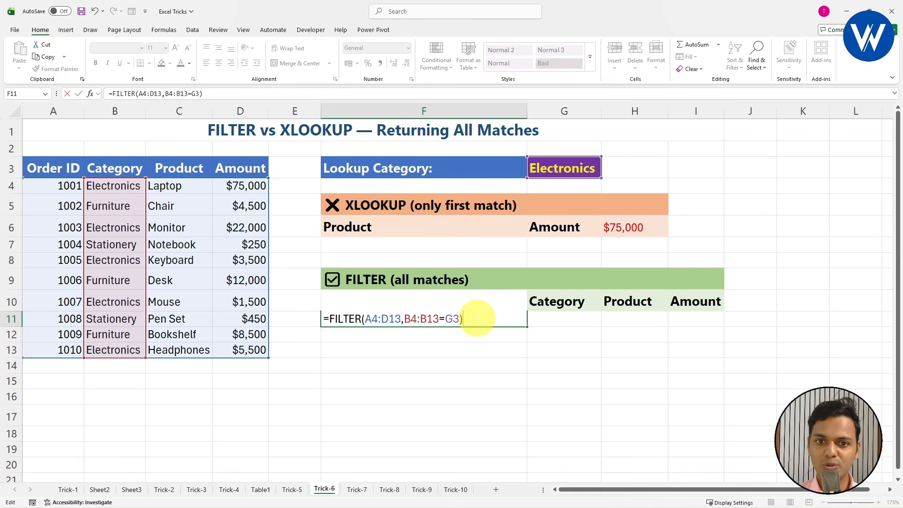
key("Return")
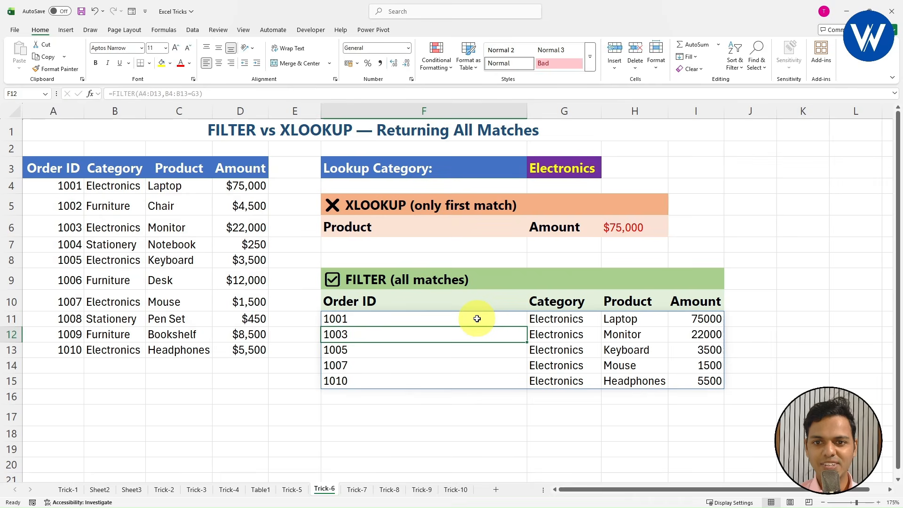
Compare the rows returned by FILTER with the single XLOOKUP amount in H6 and the source order table.
left_click(477, 318)
mouse_move(315, 304)
left_mouse_down()
mouse_move(638, 404)
mouse_move(728, 400)
left_mouse_up()
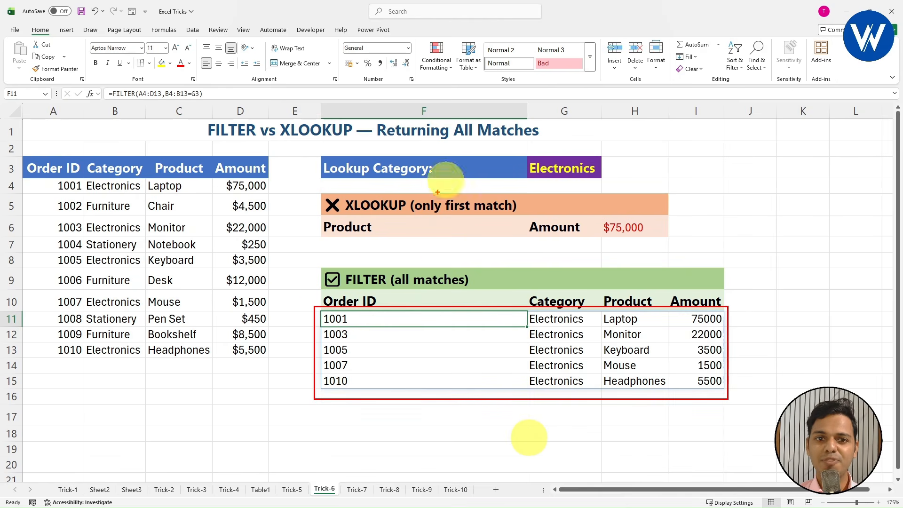
mouse_move(594, 216)
left_mouse_down()
mouse_move(678, 244)
mouse_move(745, 227)
left_mouse_up()
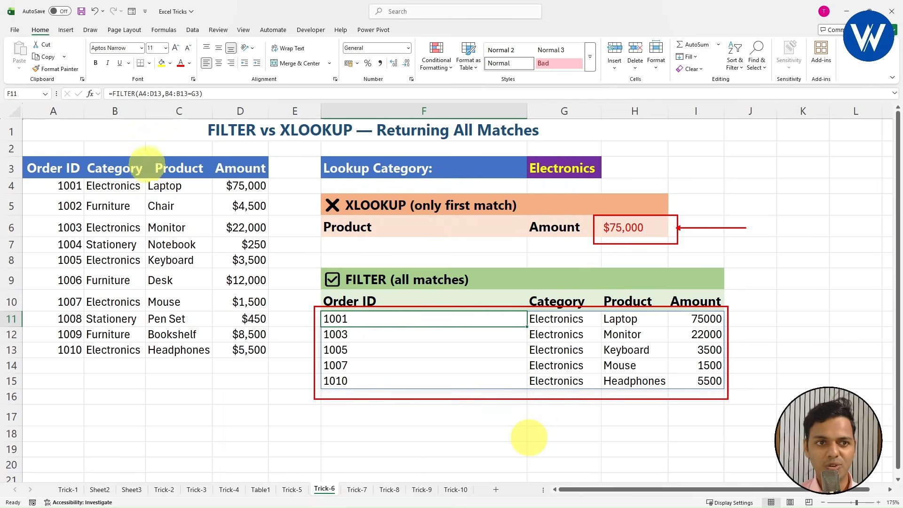
mouse_move(15, 151)
left_mouse_down()
mouse_move(264, 286)
mouse_move(275, 361)
left_mouse_up()
key("Escape")
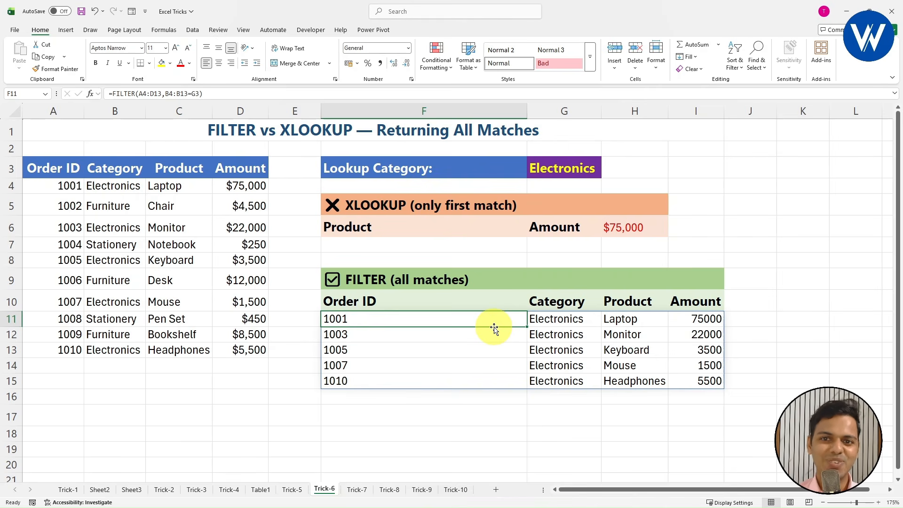
Change the lookup category in G3 to Stationery.
left_click(560, 160)
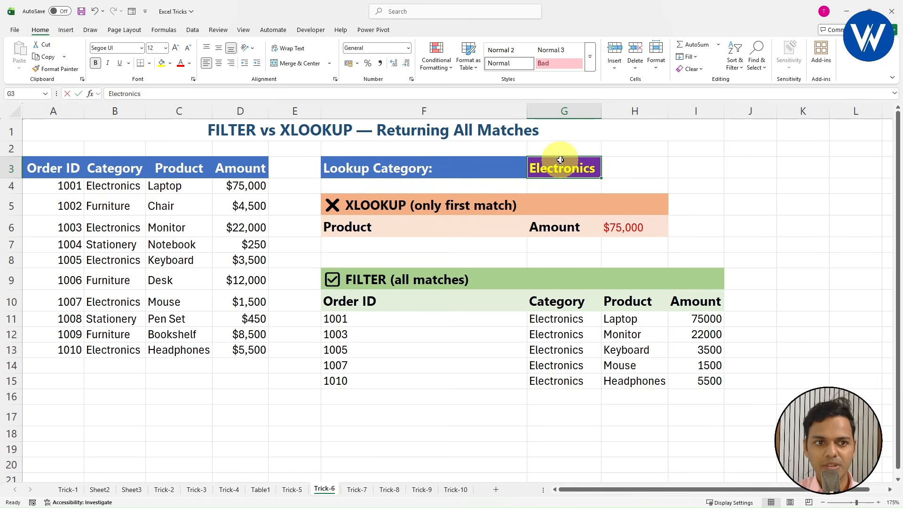
type("Sa")
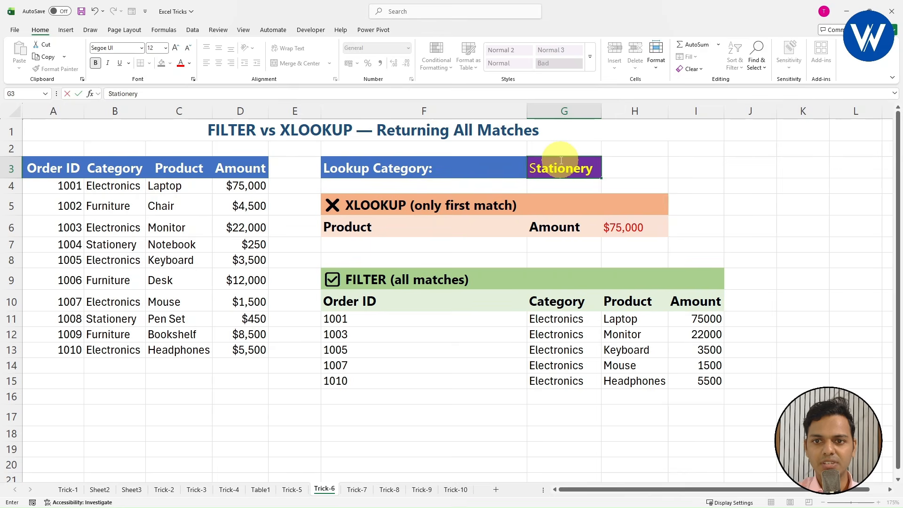
key("Return")
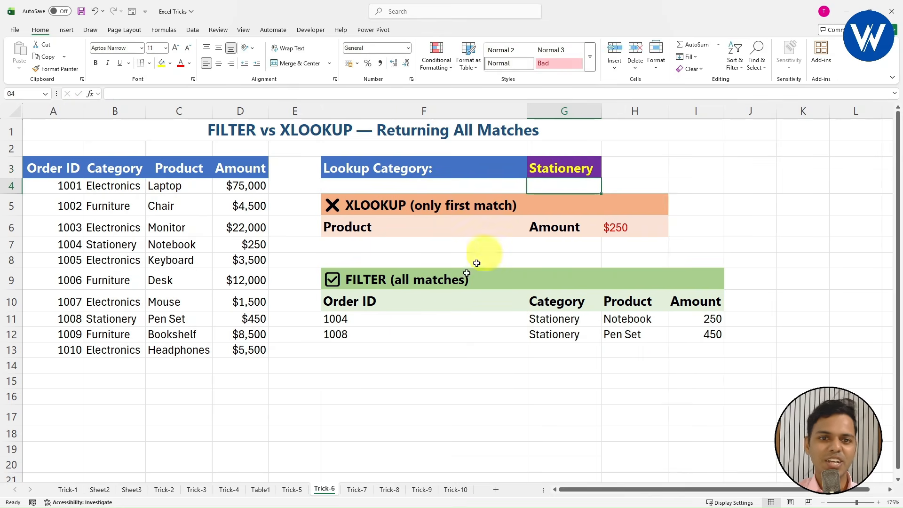
Check the FILTER rows for the Stationery category against the XLOOKUP amount in H6.
left_click_drag(365, 318, 704, 328)
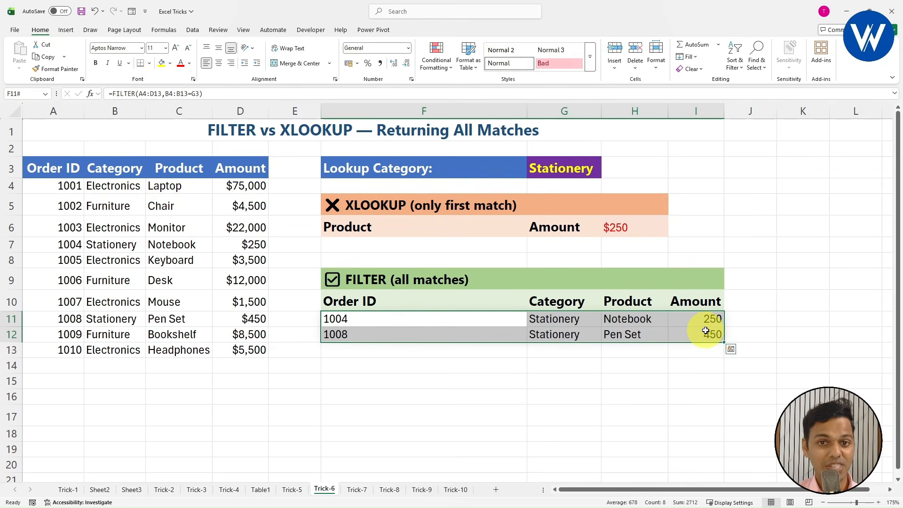
left_click(455, 334)
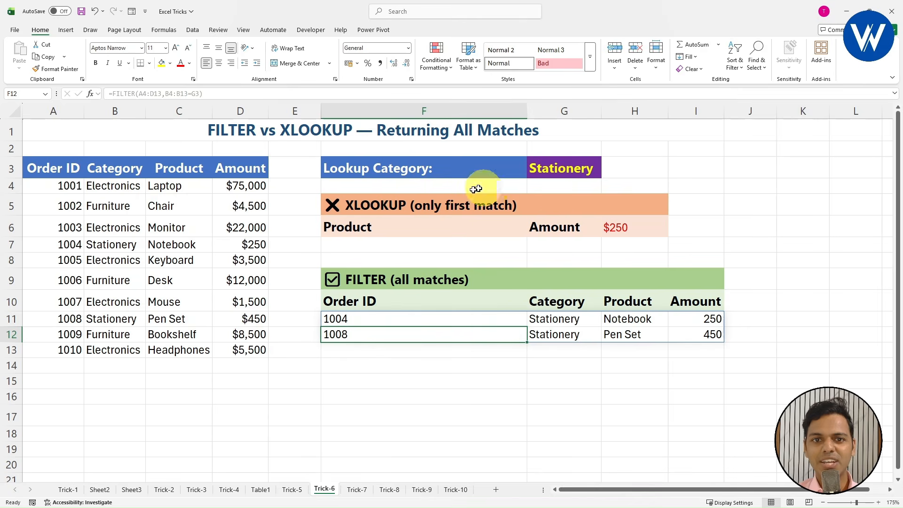
left_click(635, 229)
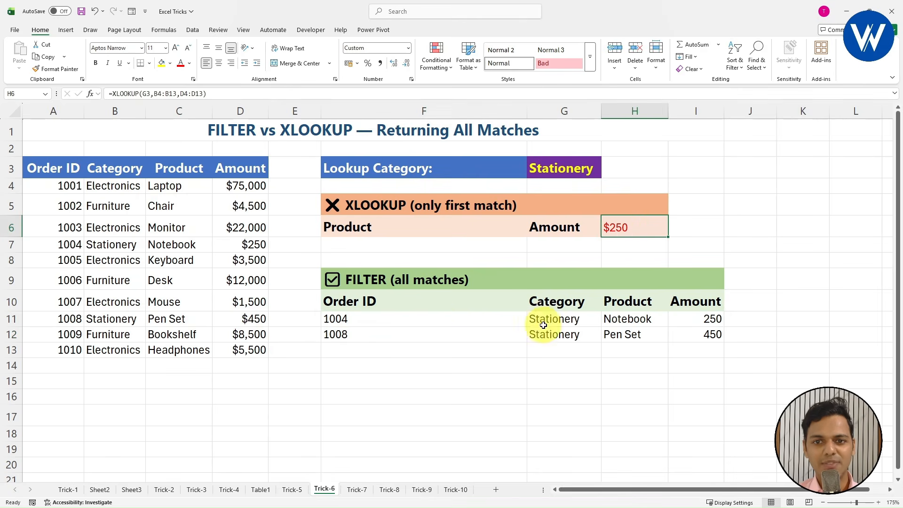
left_click_drag(379, 302, 685, 410)
left_click(423, 326)
left_click(557, 168)
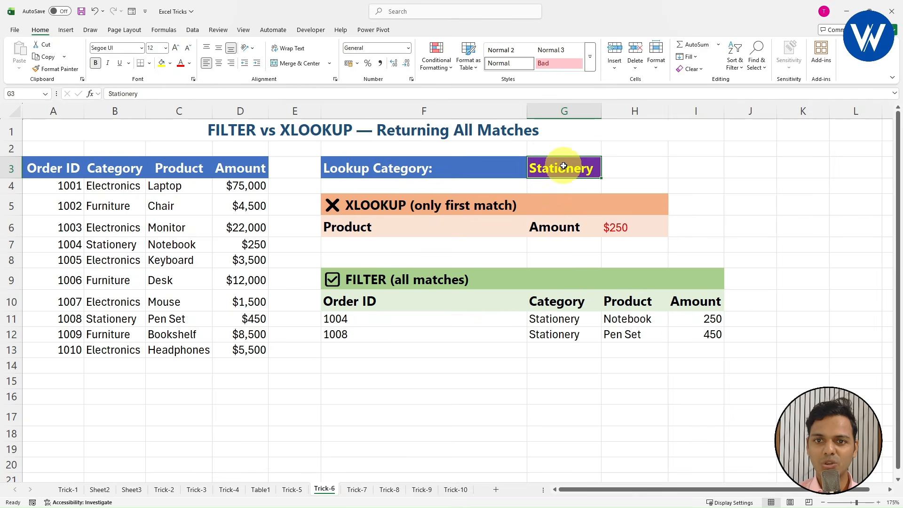
left_click(338, 322)
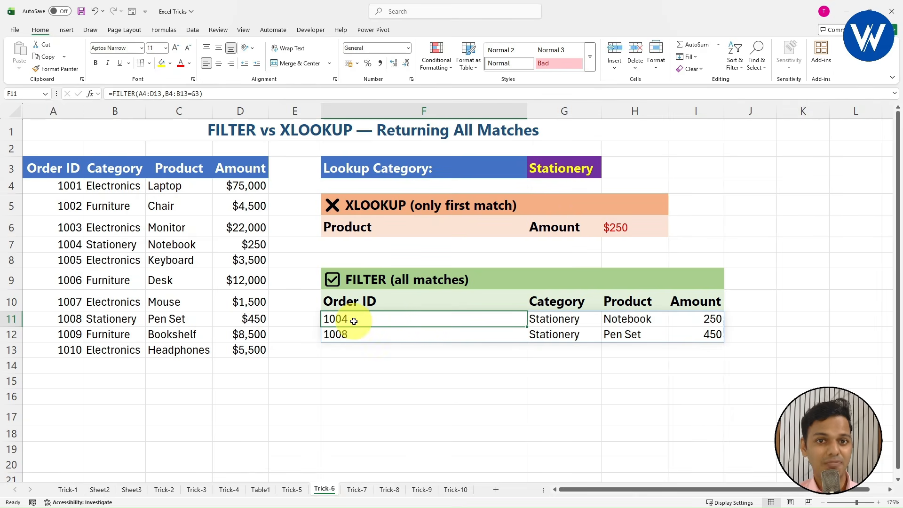
left_click(357, 445)
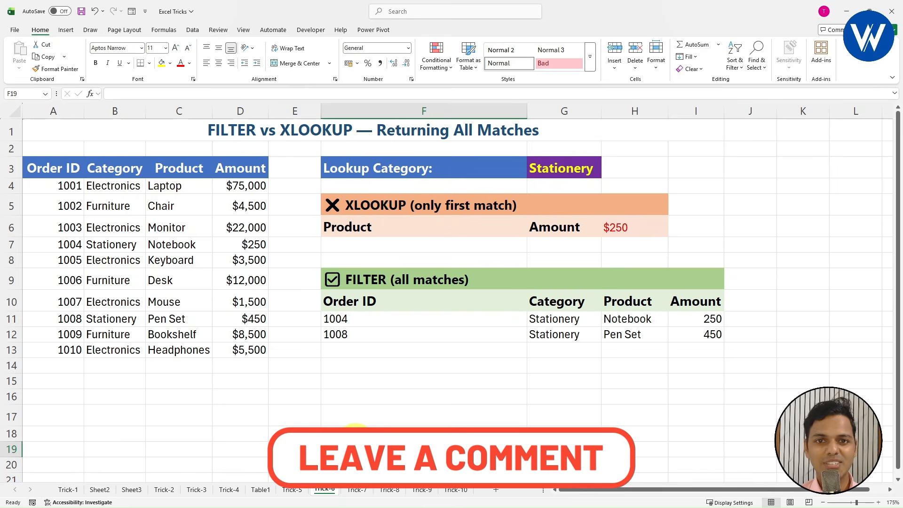
Open the Trick-7 sheet and examine where the order and invoice numbers sit in the Message column.
left_click(356, 490)
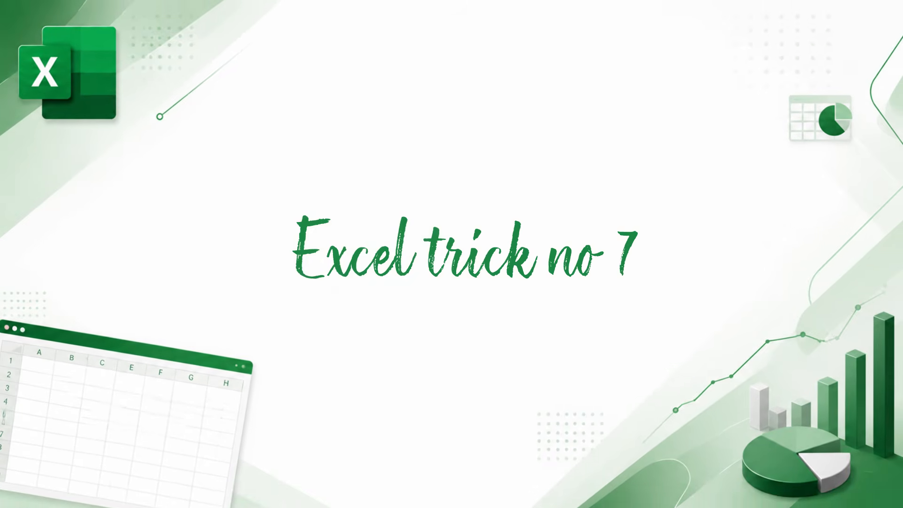
left_click_drag(202, 170, 215, 426)
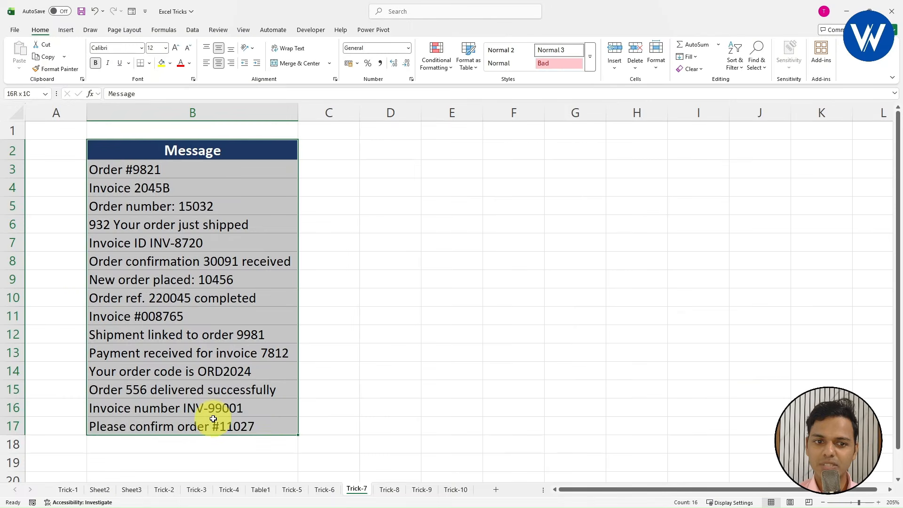
left_click(394, 344)
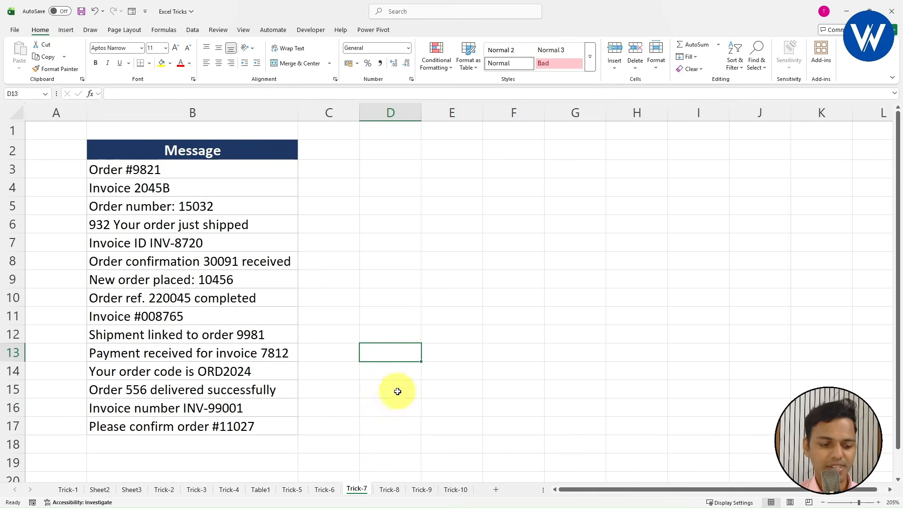
left_click_drag(109, 165, 133, 124)
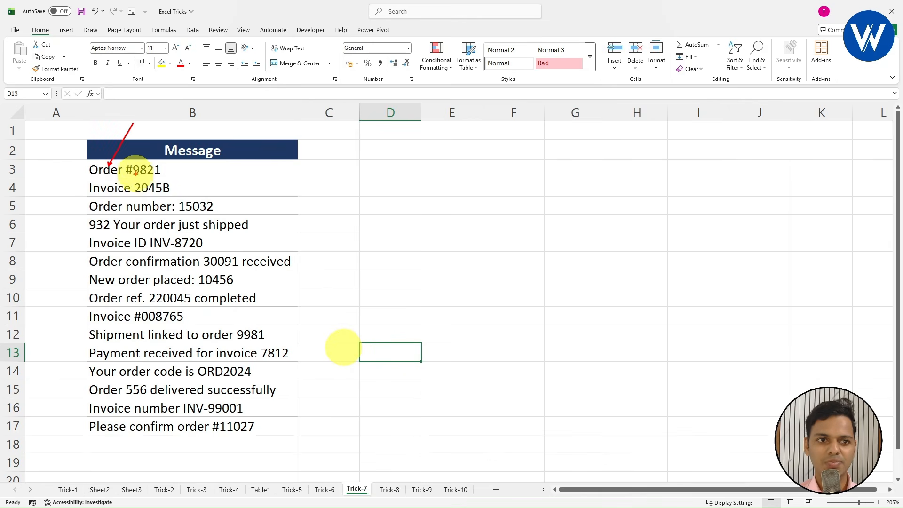
mouse_move(132, 175)
left_mouse_down()
mouse_move(165, 175)
mouse_move(170, 194)
mouse_move(219, 212)
left_mouse_up()
left_click_drag(87, 229, 127, 225)
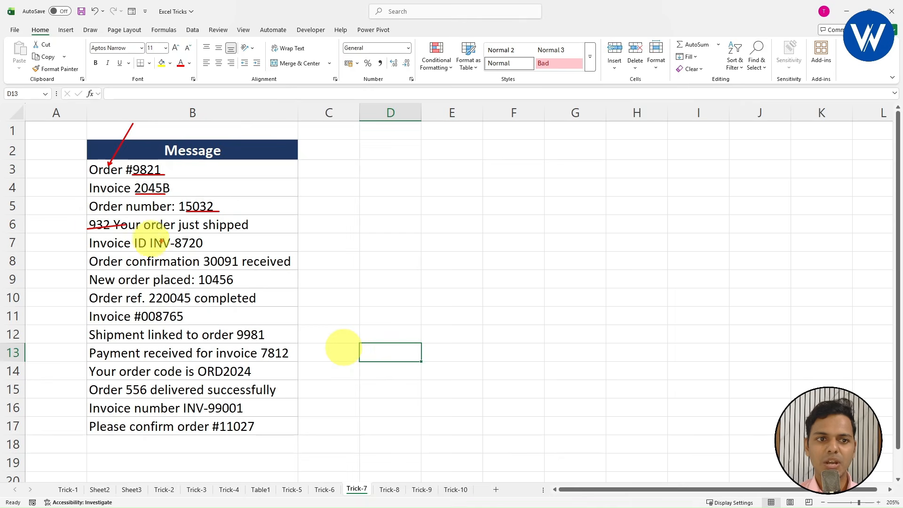
left_click_drag(175, 247, 223, 247)
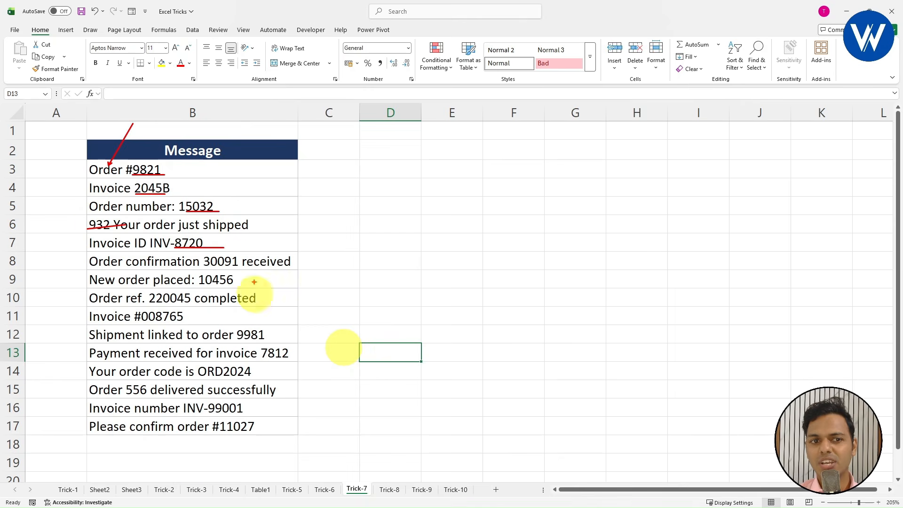
key("Escape")
Enter the first message's order number in C3, Flash Fill the remaining rows from C4, and fit column C to its contents.
left_click(318, 173)
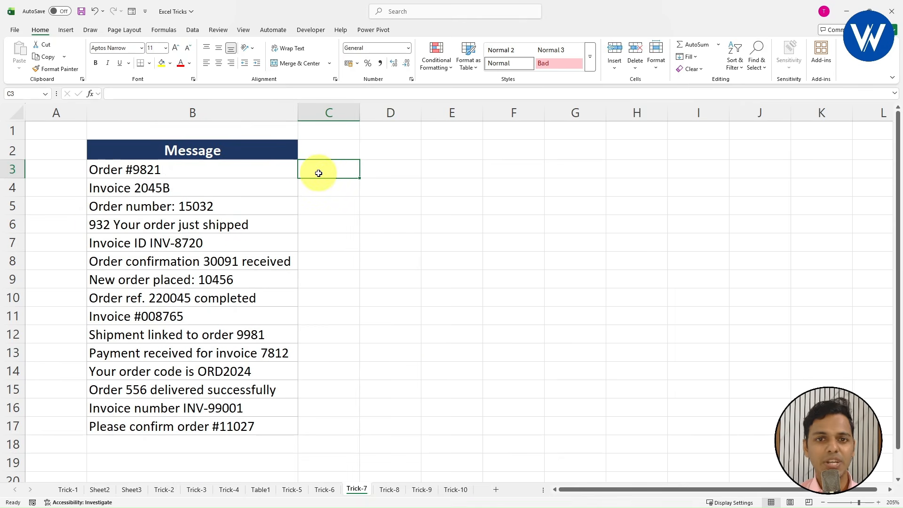
type("9892")
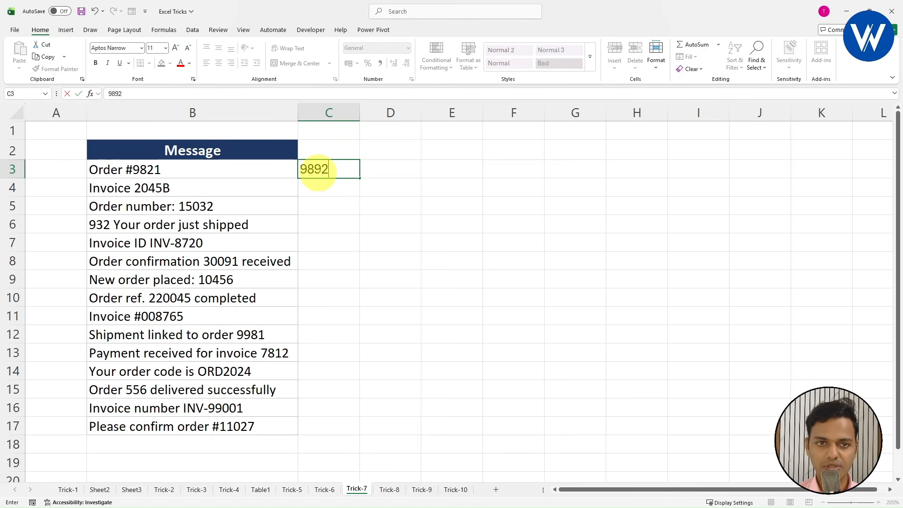
key("Return")
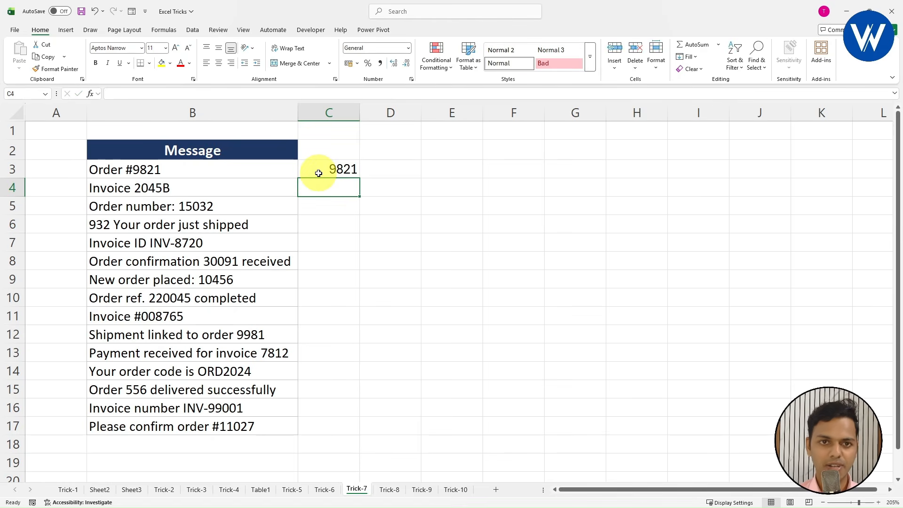
left_click(331, 171)
left_click(333, 190)
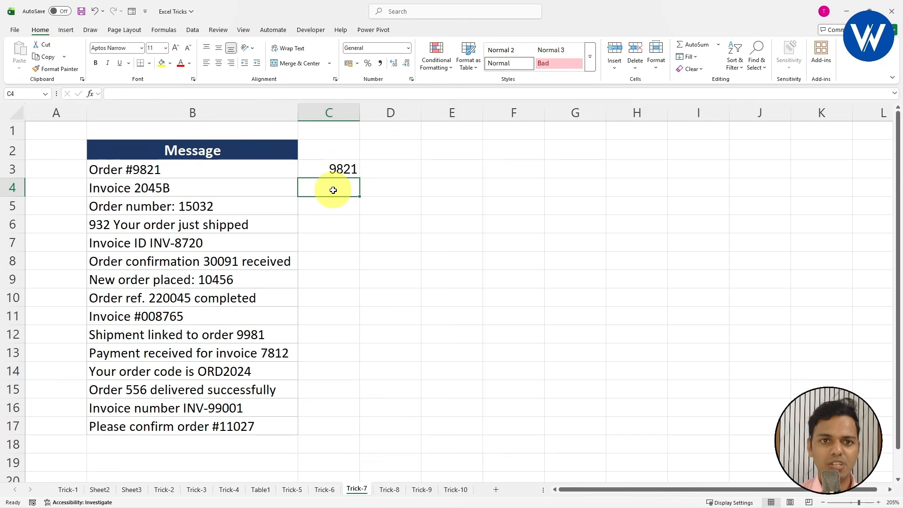
key("ctrl+e")
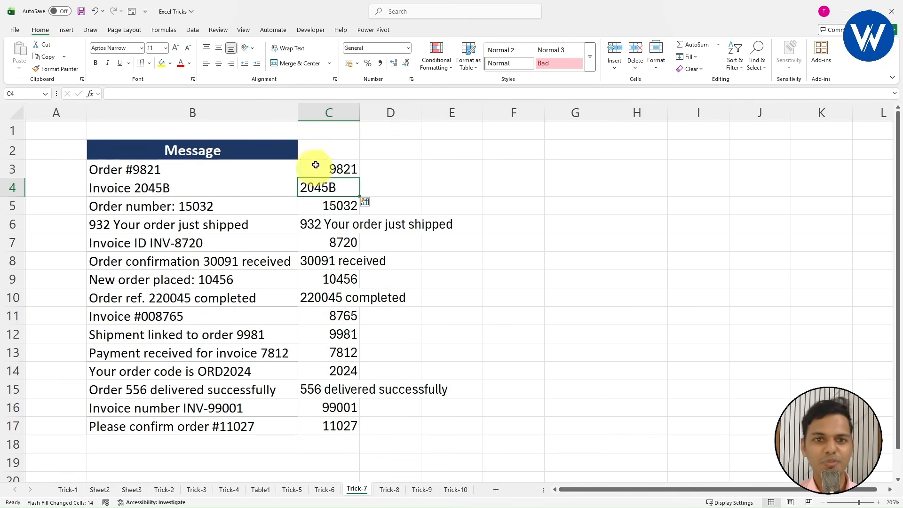
double_click(358, 107)
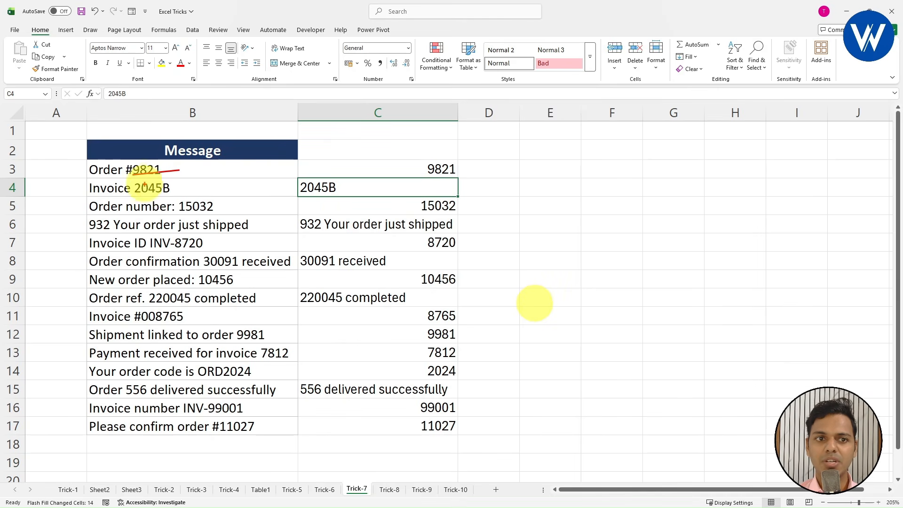
Delete column C with the Flash Fill results and widen the empty column beside the messages.
mouse_move(149, 193)
left_mouse_down()
mouse_move(181, 194)
mouse_move(218, 211)
left_mouse_up()
left_click_drag(90, 229, 100, 228)
left_click(100, 228)
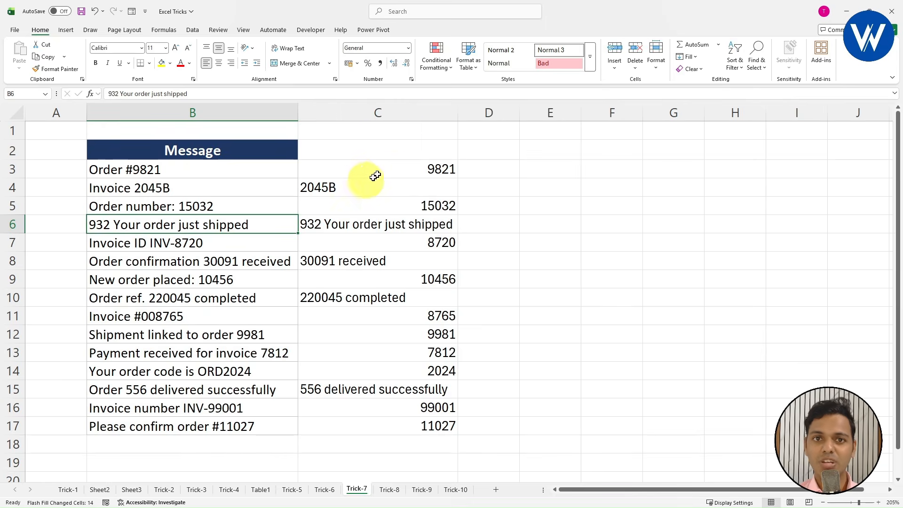
left_click(394, 113)
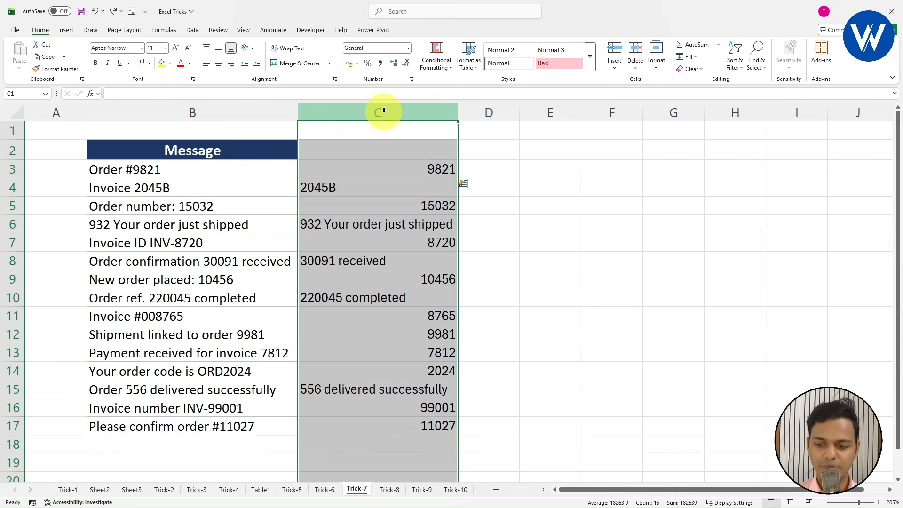
key("ctrl+minus")
left_click_drag(359, 113, 419, 121)
left_click(458, 175)
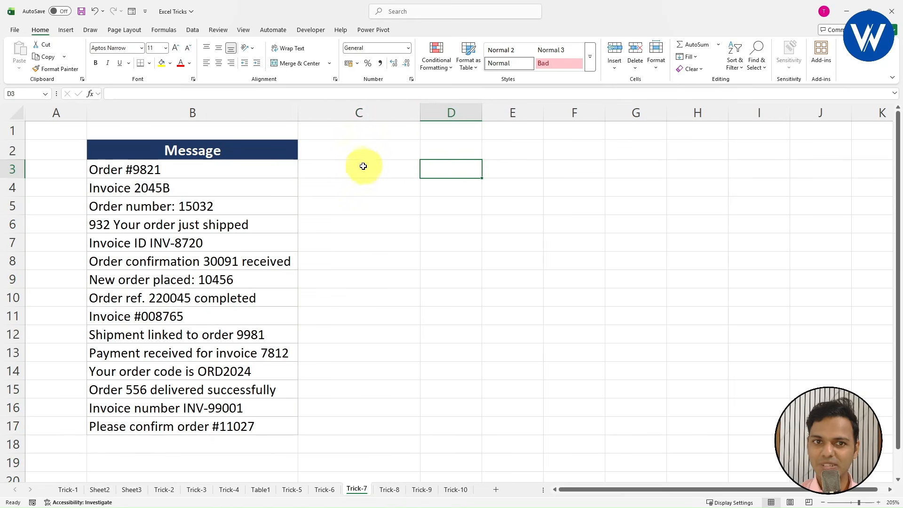
In C3, enter =REGEXEXTRACT(B3,"\d+") to extract the digits from the first message.
left_click(358, 169)
type("=")
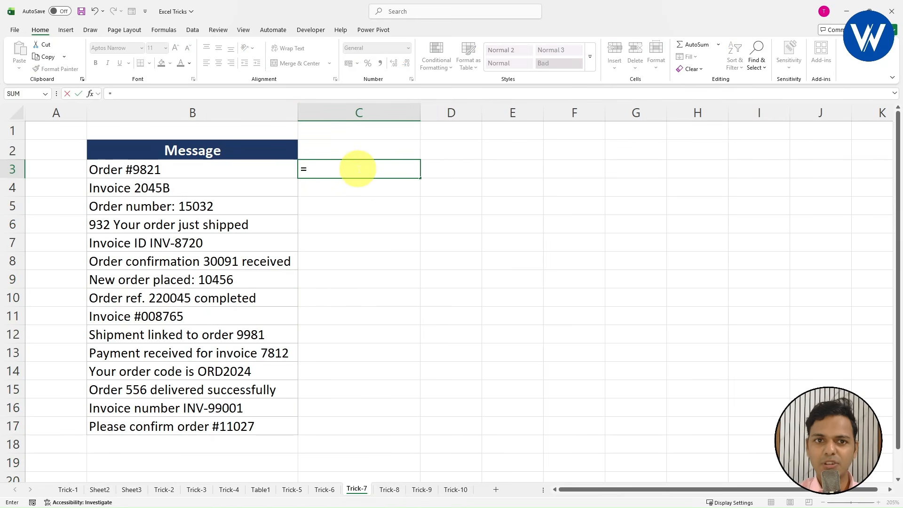
type("reg")
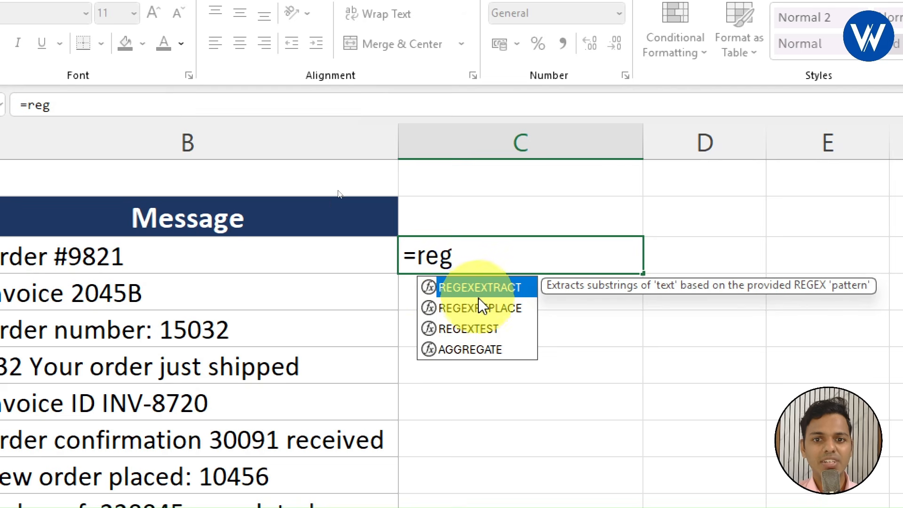
double_click(454, 289)
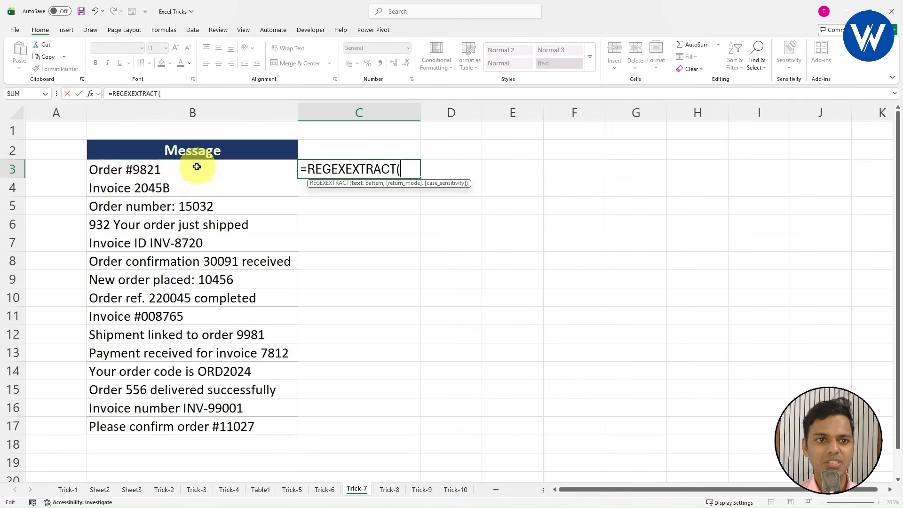
left_click(105, 260)
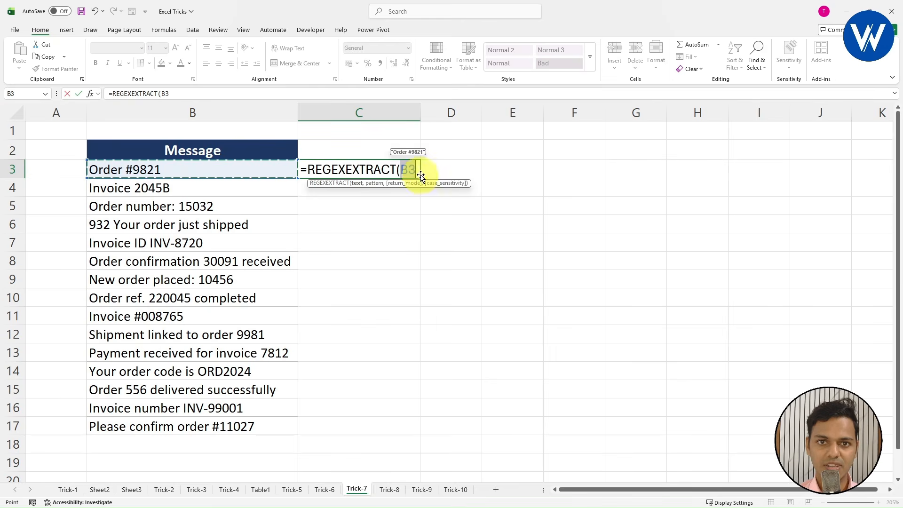
type(",")
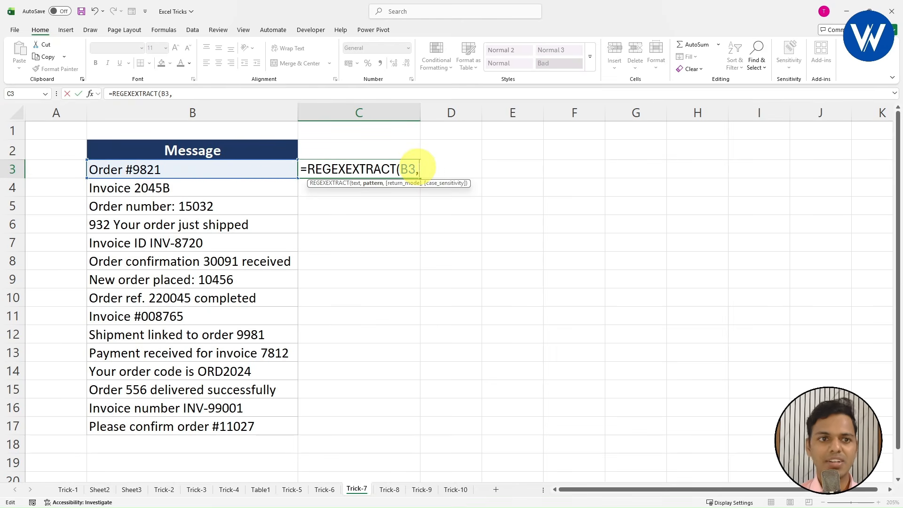
left_click_drag(151, 193, 217, 209)
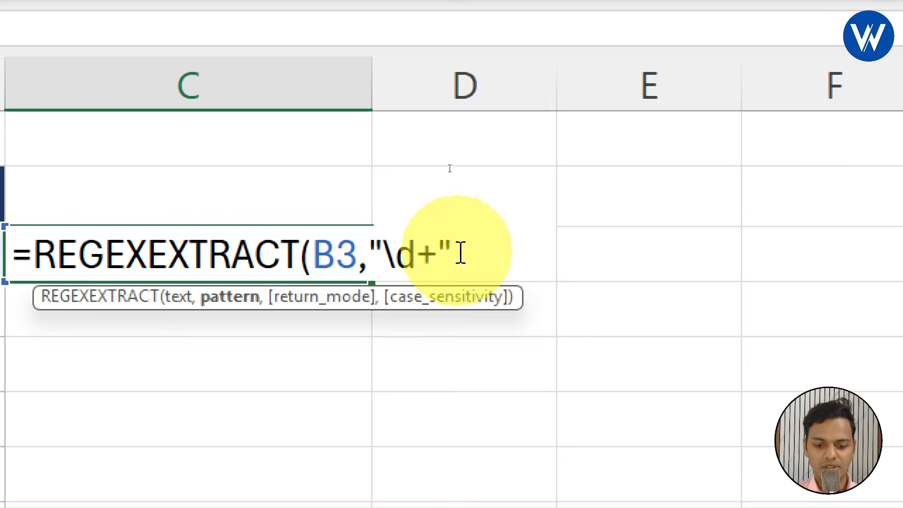
type(")")
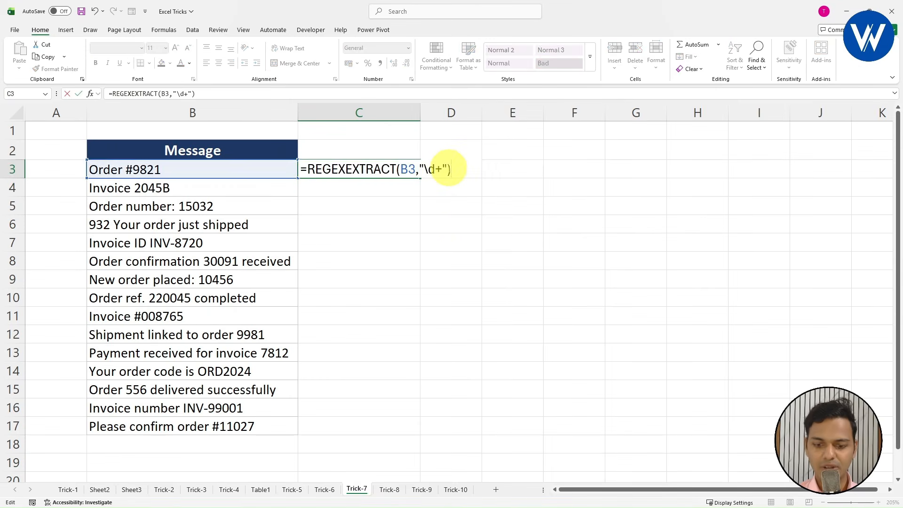
key("Return")
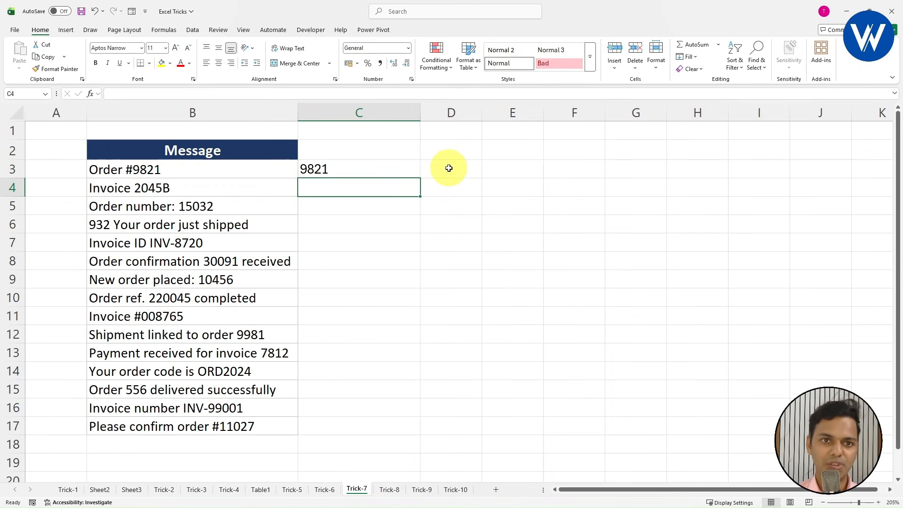
Copy the REGEXEXTRACT formula from C3 down to C17 for all the messages.
left_click(353, 172)
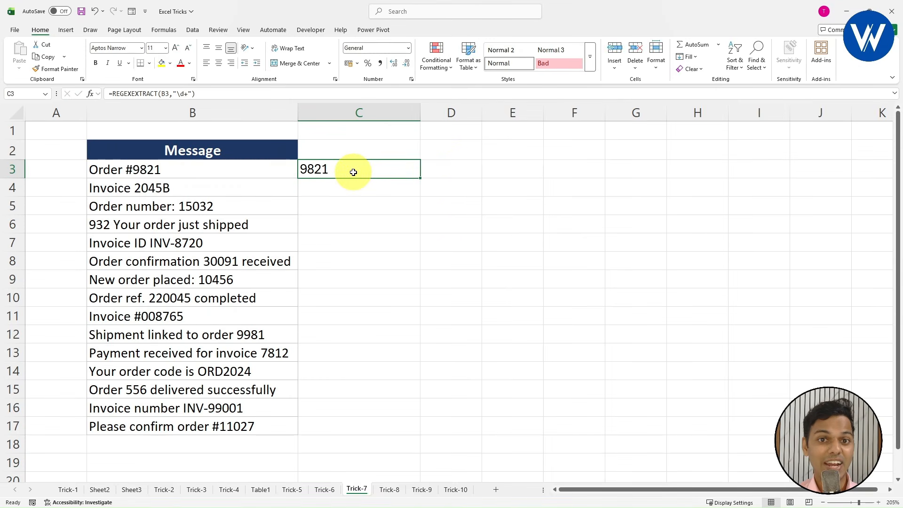
double_click(420, 178)
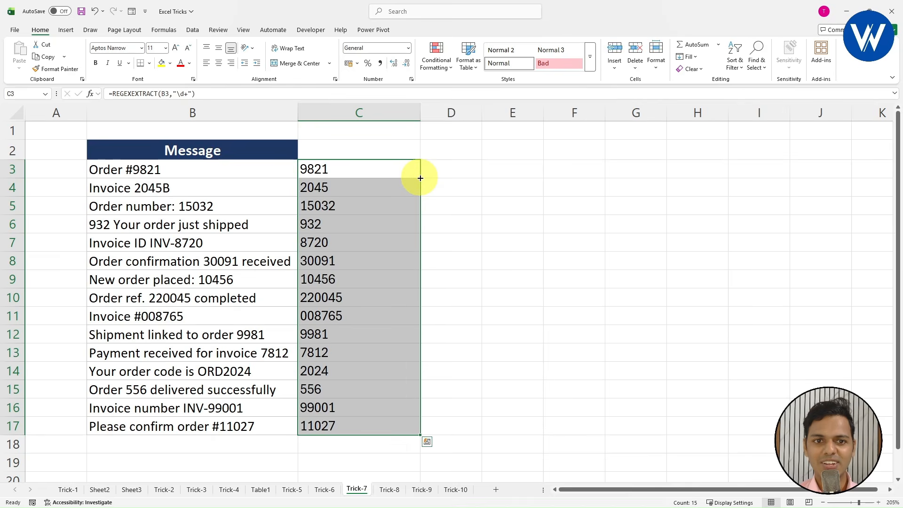
left_click(588, 359)
mouse_move(291, 156)
left_mouse_down()
mouse_move(427, 359)
mouse_move(422, 435)
left_mouse_up()
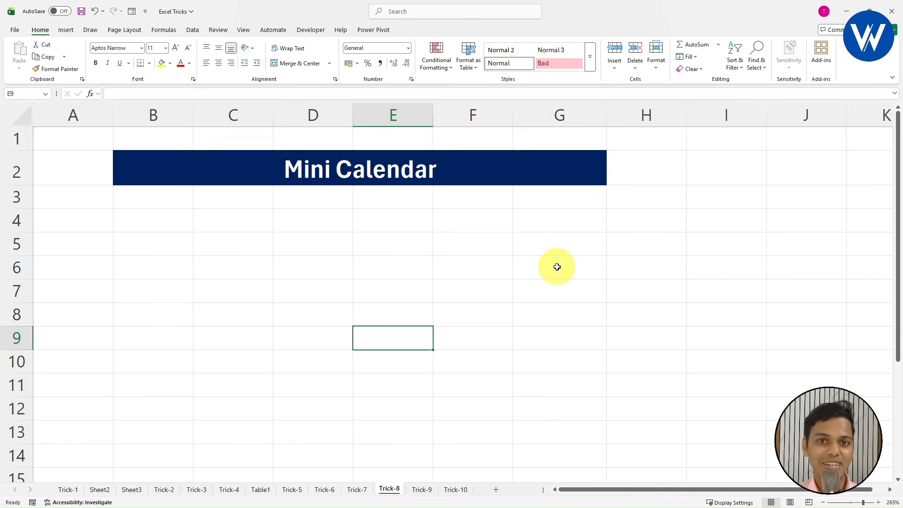
On the Trick-8 sheet, enter the date 01-08-2026 in C4 and fill the daily series down to C10.
left_click(259, 219)
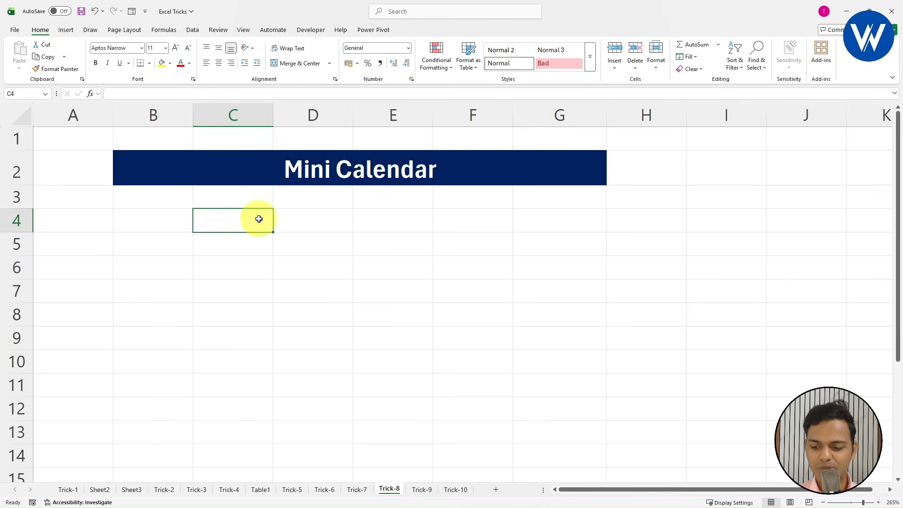
type("01-08-")
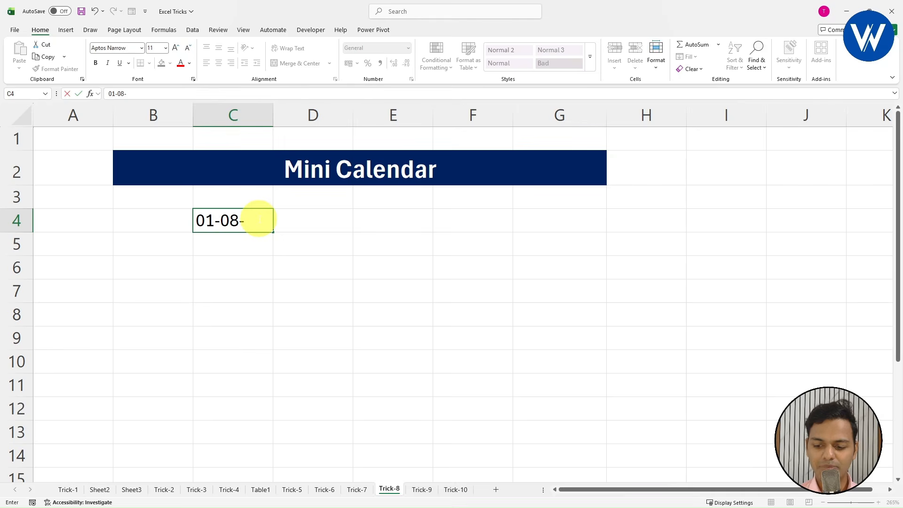
key("Return")
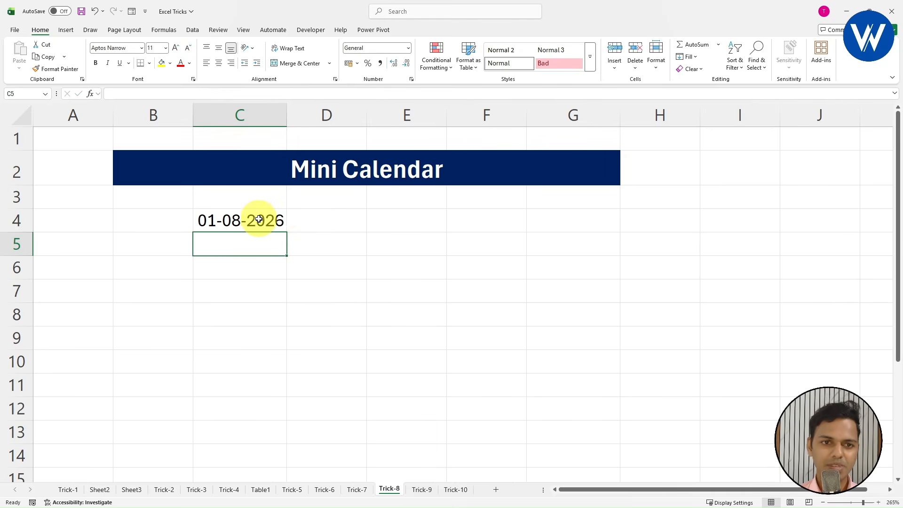
left_click(289, 211)
left_click(258, 218)
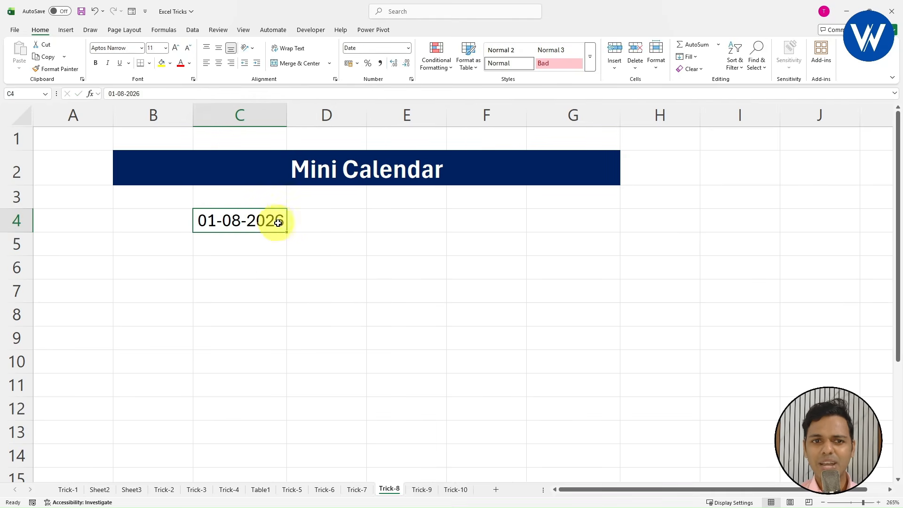
left_click_drag(287, 232, 279, 383)
left_click(352, 334)
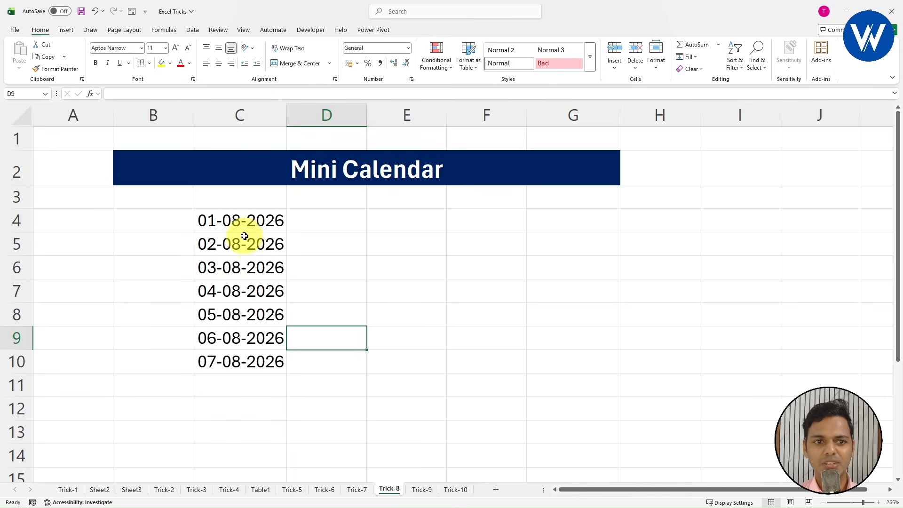
left_click_drag(242, 243, 282, 383)
left_click(329, 314)
left_click(275, 296)
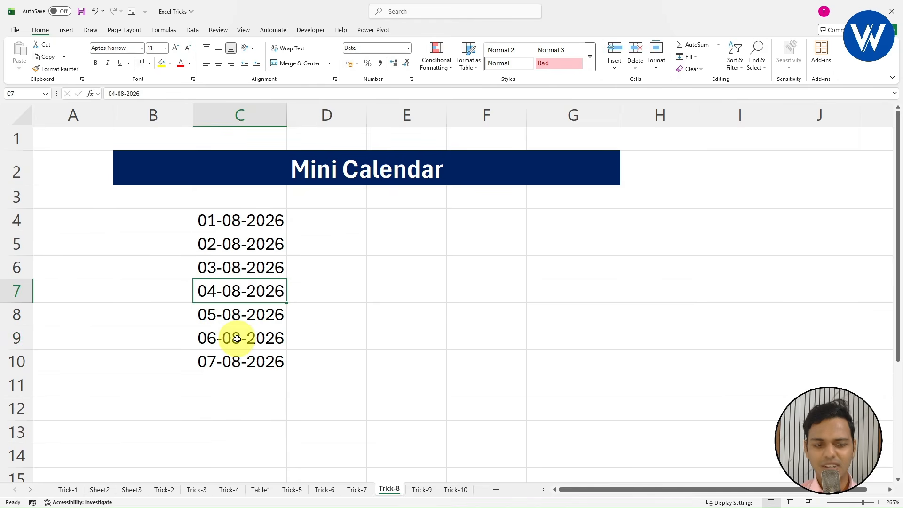
Undo the date series and the date entry in C4.
key("ctrl+z")
key("ctrl+z")
key("ctrl+z")
left_click(372, 317)
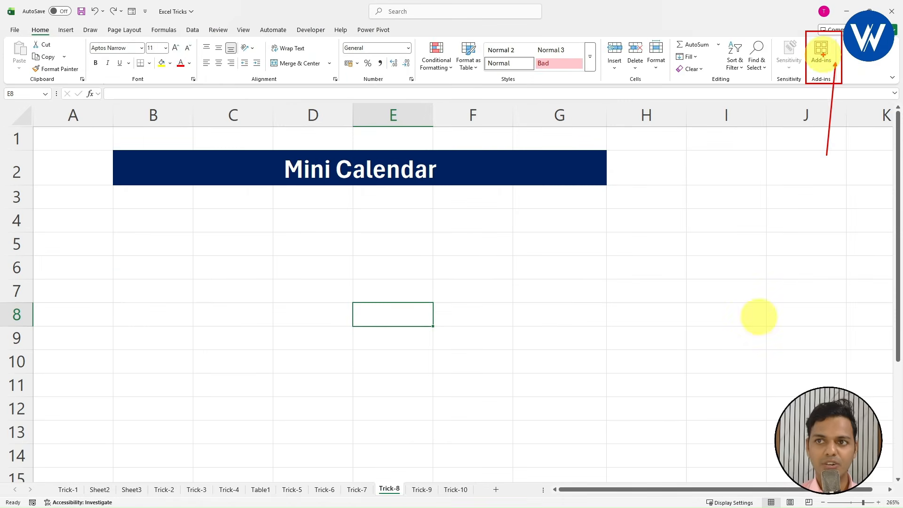
Search the add-ins for "mini calendar" and insert the Mini Calendar add-in on the Trick-8 sheet.
left_click(823, 55)
left_click(768, 91)
type("mini calne")
key("BackSpace")
key("BackSpace")
type("endar")
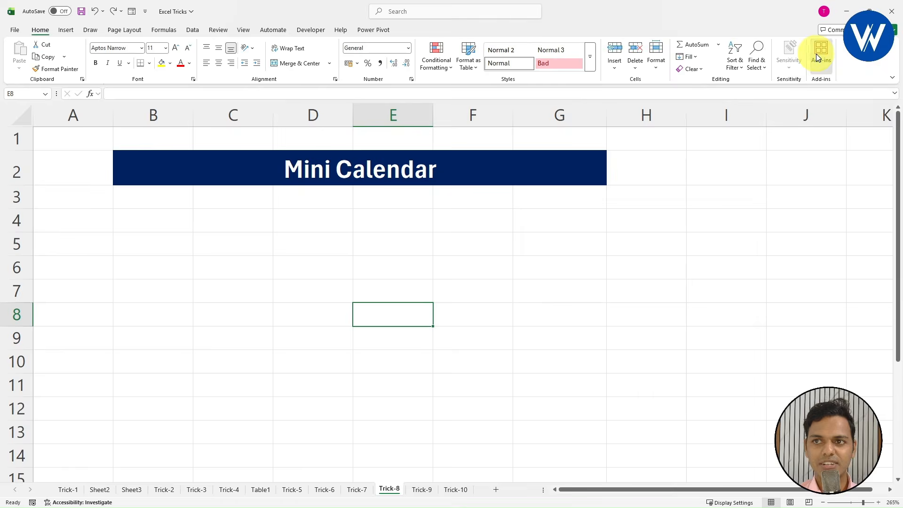
left_click(819, 56)
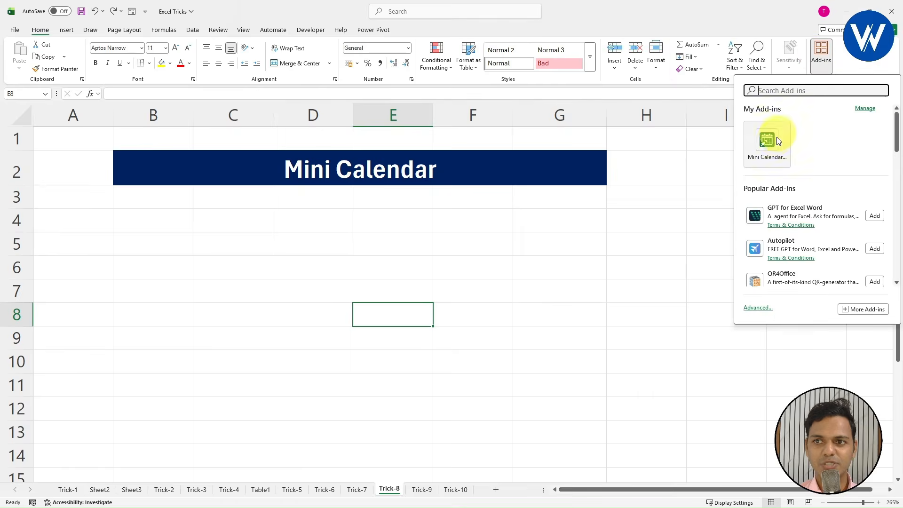
left_click(776, 140)
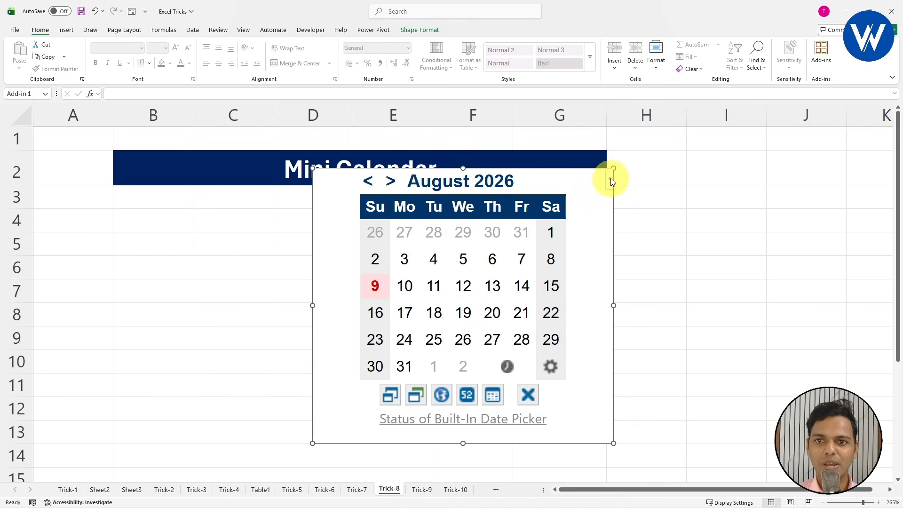
Make the calendar smaller and place it below the title, covering columns B to D from row 4 to row 12.
left_click(394, 399)
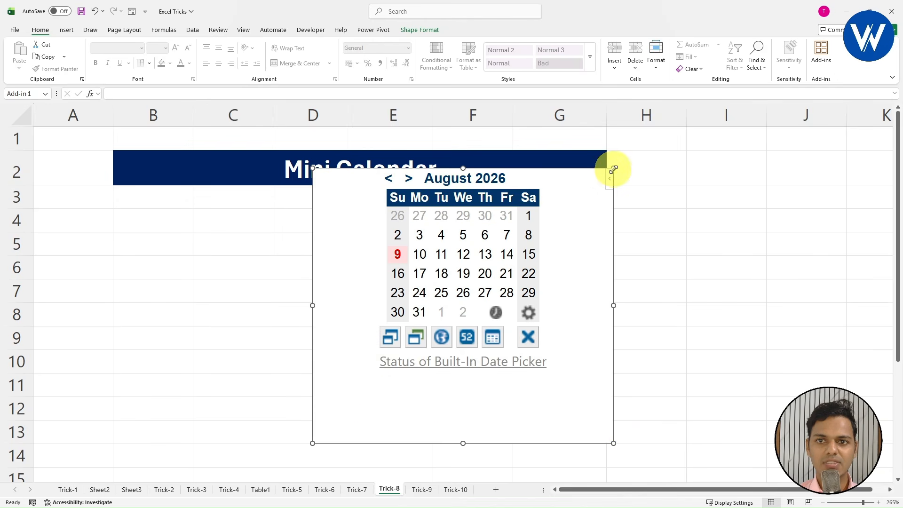
left_click_drag(615, 168, 291, 213)
left_click(482, 243)
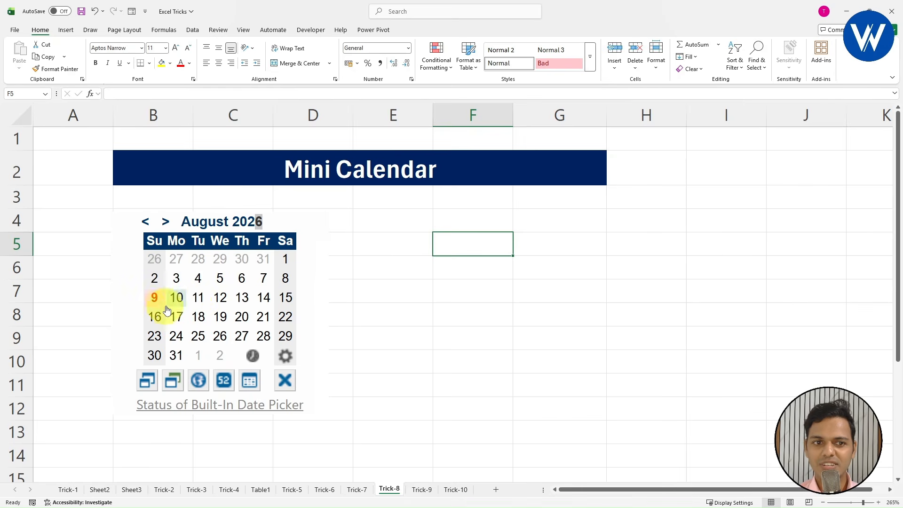
left_click(278, 221)
Insert the date 09-08-2026 in F4 from the calendar and autofit column F.
left_click(497, 230)
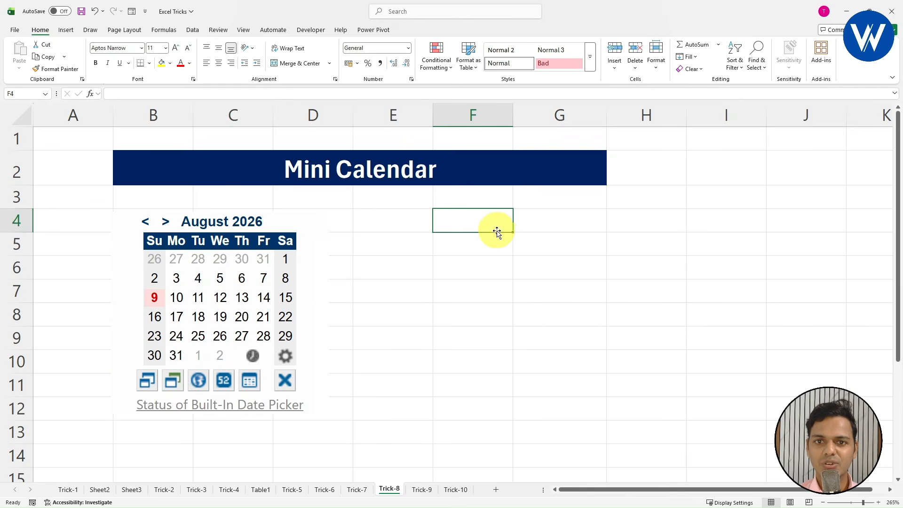
left_click(155, 299)
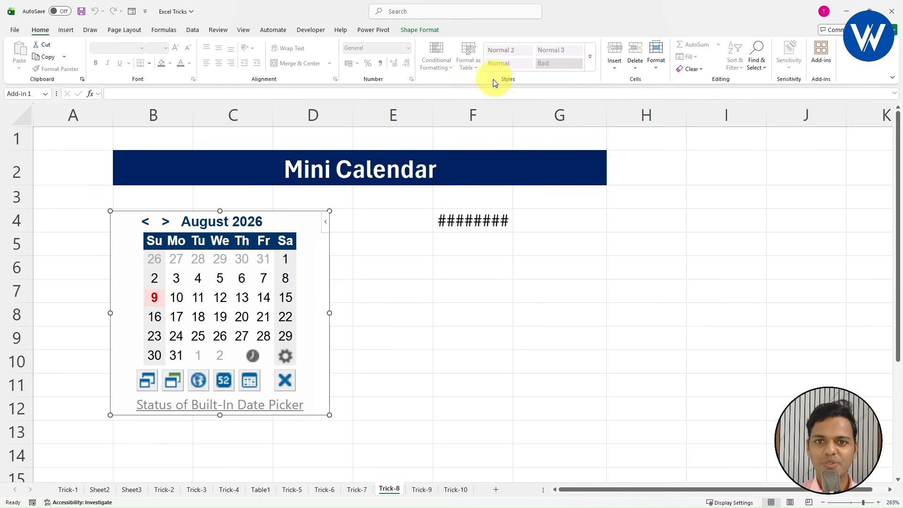
double_click(514, 114)
left_click(470, 218)
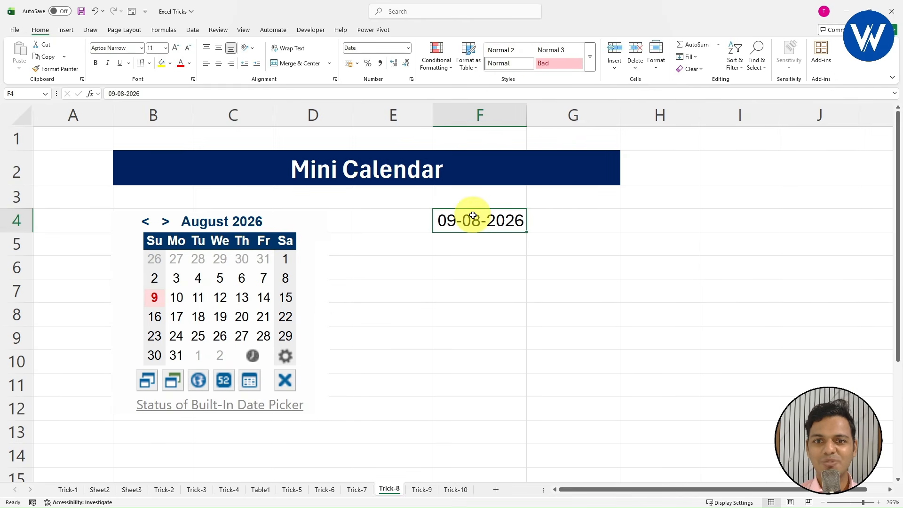
Insert 12-08-2026 in F5 and 28-08-2026 in F6 from the calendar.
left_click(468, 243)
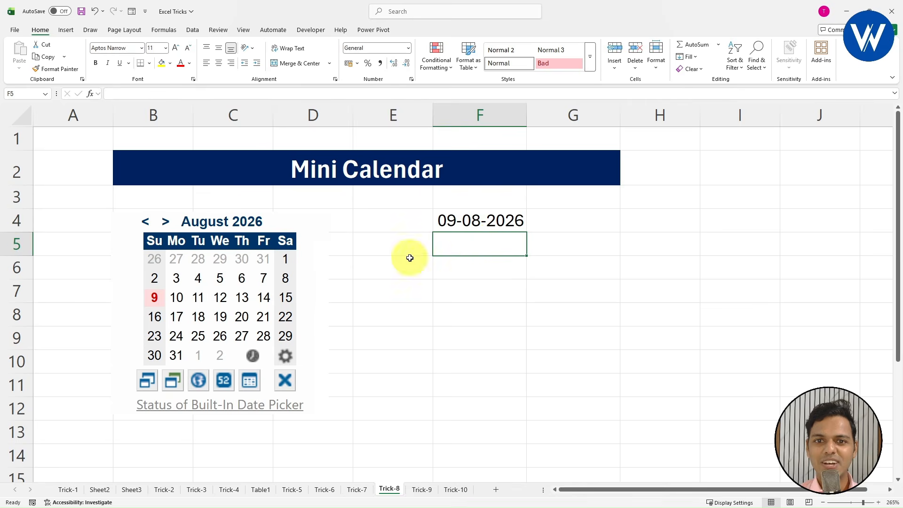
left_click(223, 299)
left_click(476, 267)
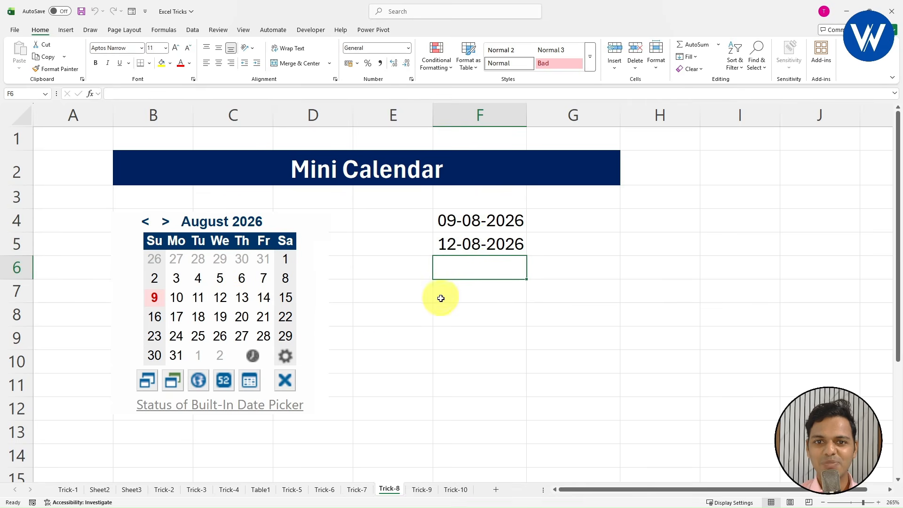
left_click(264, 336)
Go back to November 2025 in the calendar and insert 20-11-2025 in F7.
left_click(460, 308)
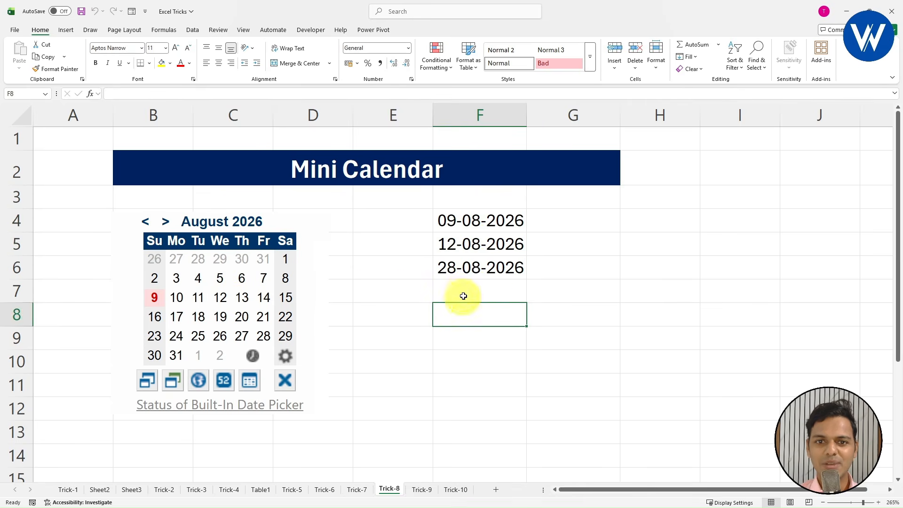
left_click(462, 295)
left_click(150, 226)
left_click(150, 227)
left_click(149, 226)
left_click(148, 227)
left_click(147, 226)
left_click(147, 226)
left_click(147, 226)
left_click(148, 226)
left_click(147, 226)
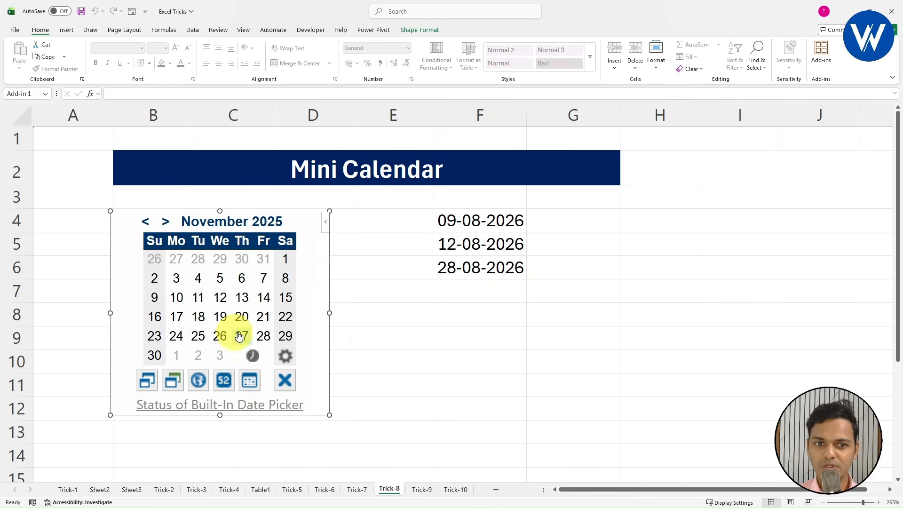
left_click(249, 317)
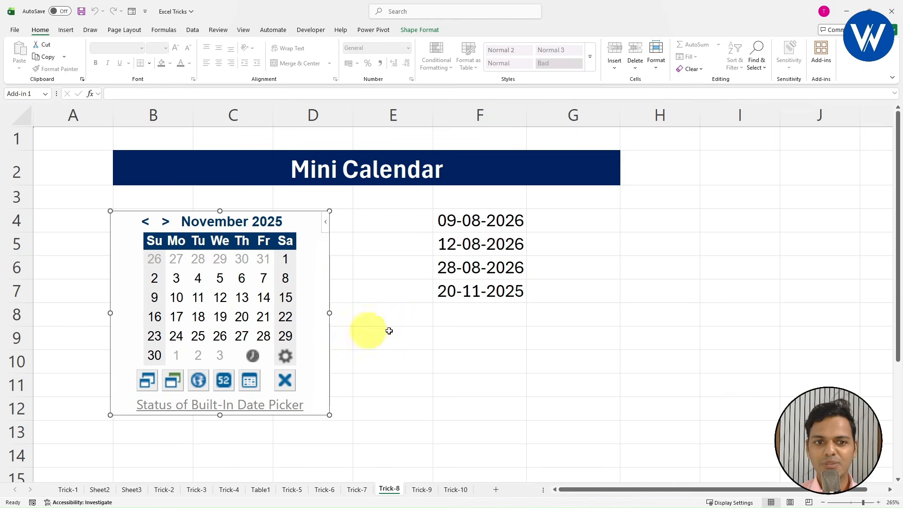
Insert calendar dates 10-11-2025 in F8, 14-11-2025 in F10, 19-11-2025 in F9 and 27-11-2025 in F11.
left_click(449, 308)
left_click(471, 353)
left_click(263, 297)
left_click(456, 343)
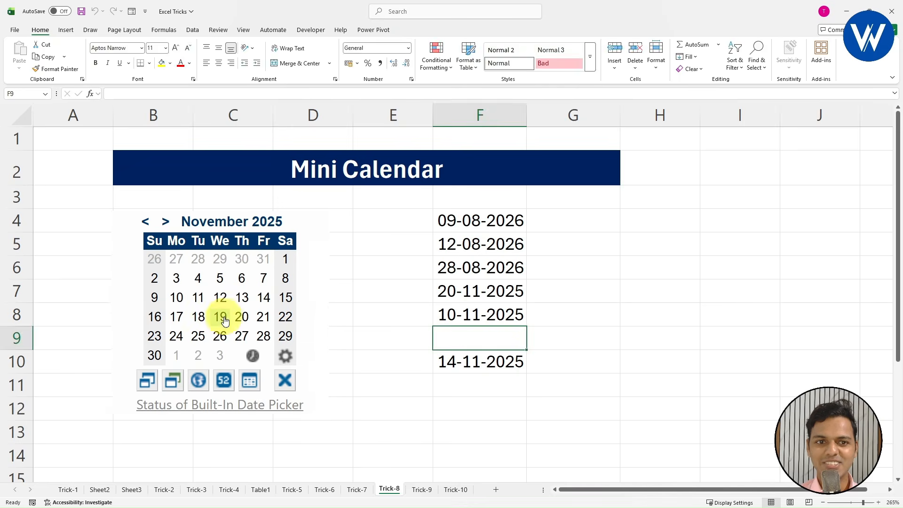
left_click(219, 317)
left_click(472, 384)
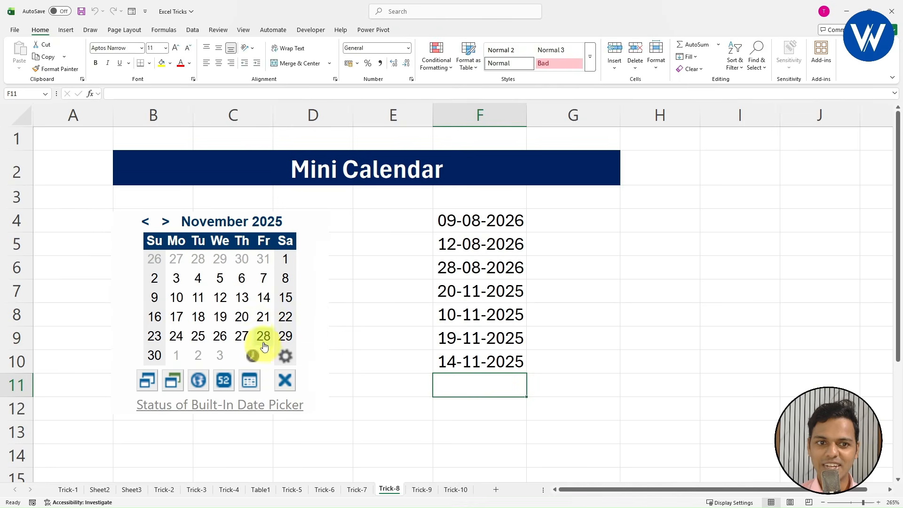
left_click(242, 336)
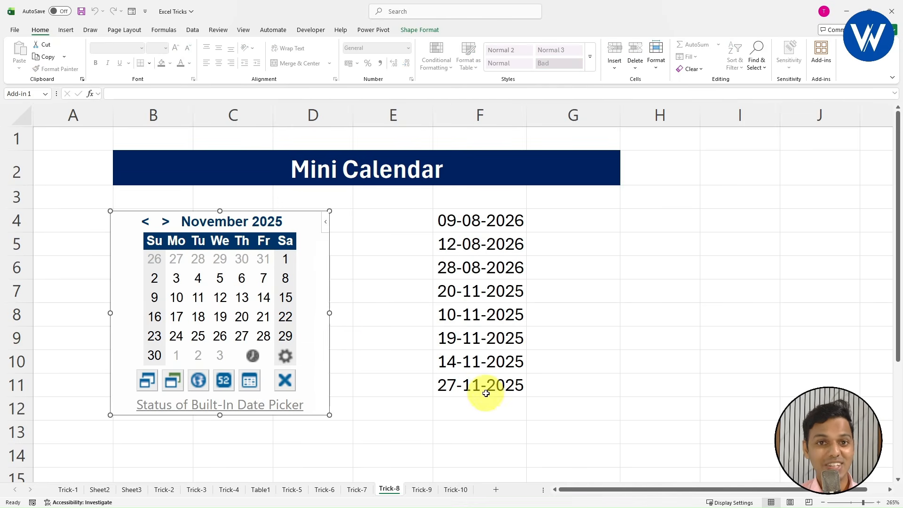
Overwrite the dates from the calendar with 05-11-2025 in F5 and 14-11-2025 in F8.
left_click(485, 244)
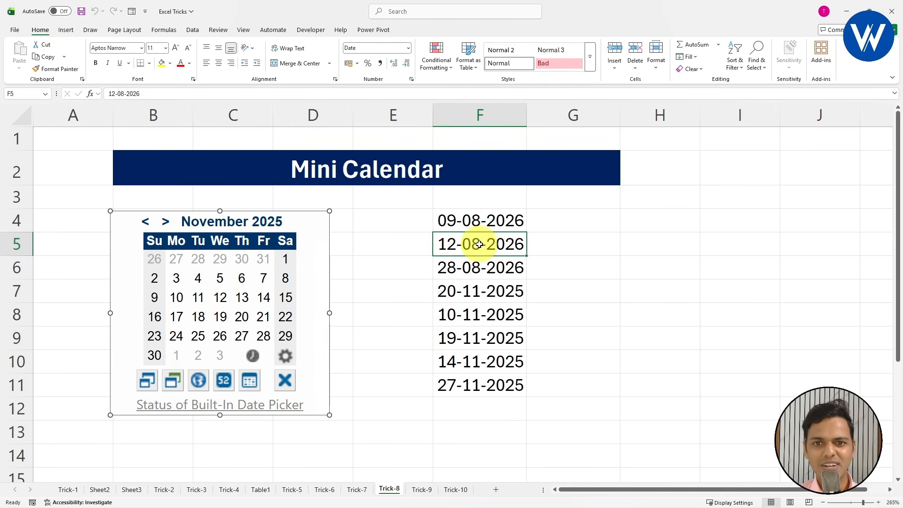
left_click(221, 278)
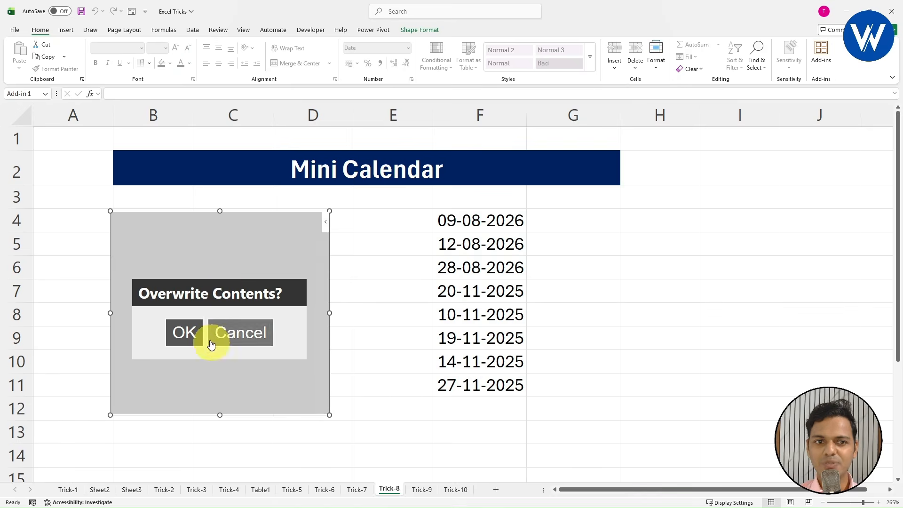
left_click(188, 331)
left_click(440, 271)
left_click(450, 304)
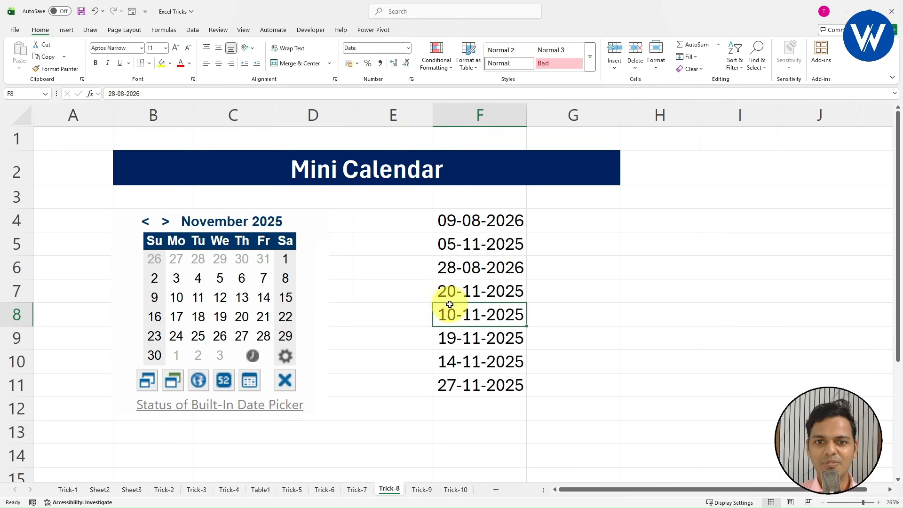
left_click(263, 297)
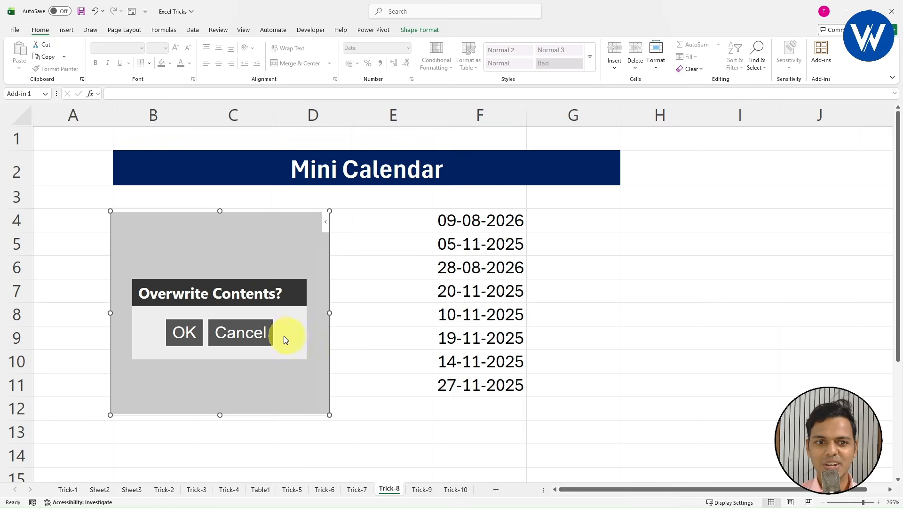
left_click(185, 331)
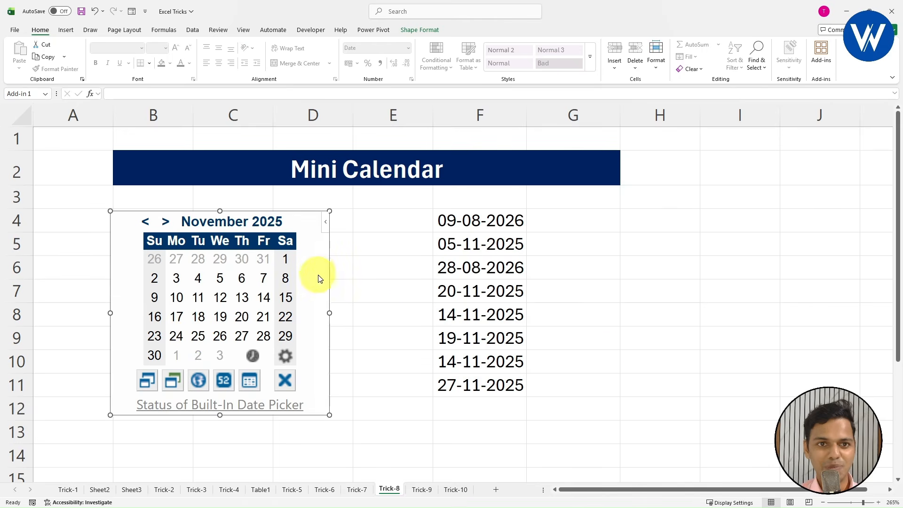
left_click(560, 307)
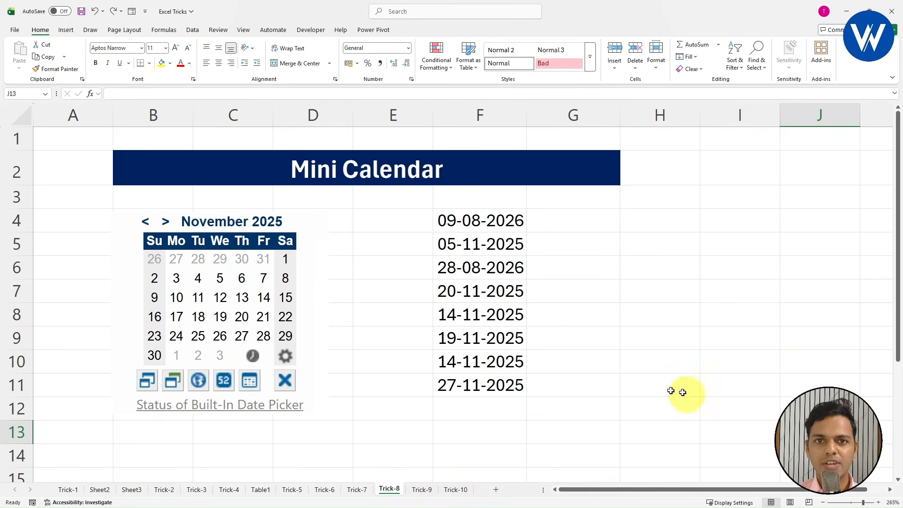
Open the Trick-9 sheet and examine the product table's columns and the position of Unit Price.
left_click(420, 491)
left_click_drag(105, 194, 450, 364)
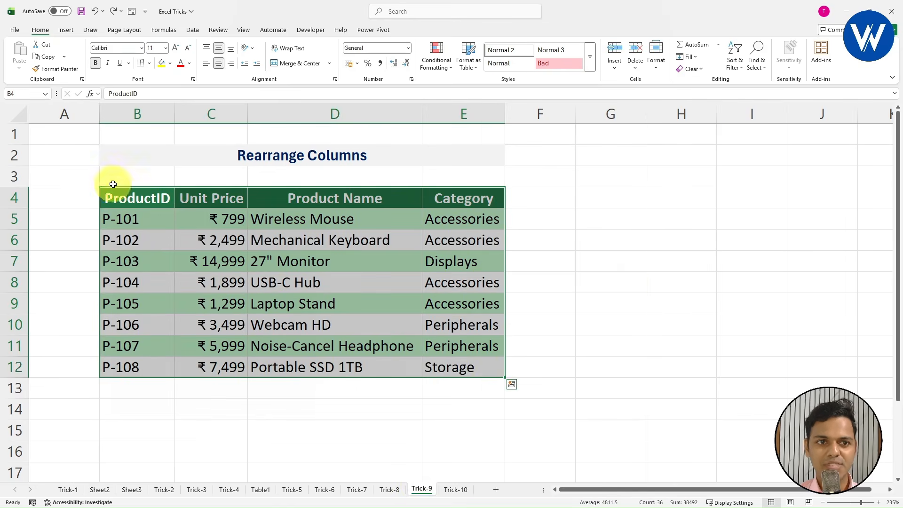
left_click(119, 182)
left_click(148, 112)
left_click(211, 112)
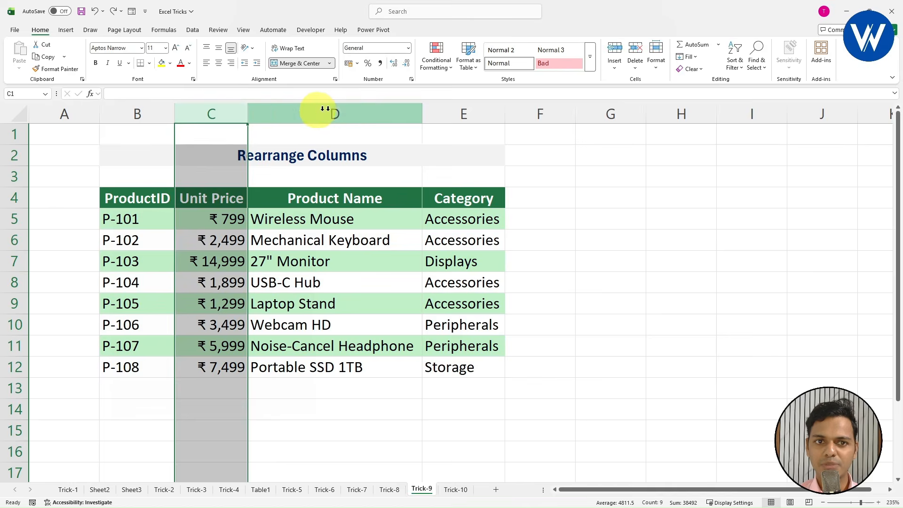
left_click(330, 111)
left_click(471, 115)
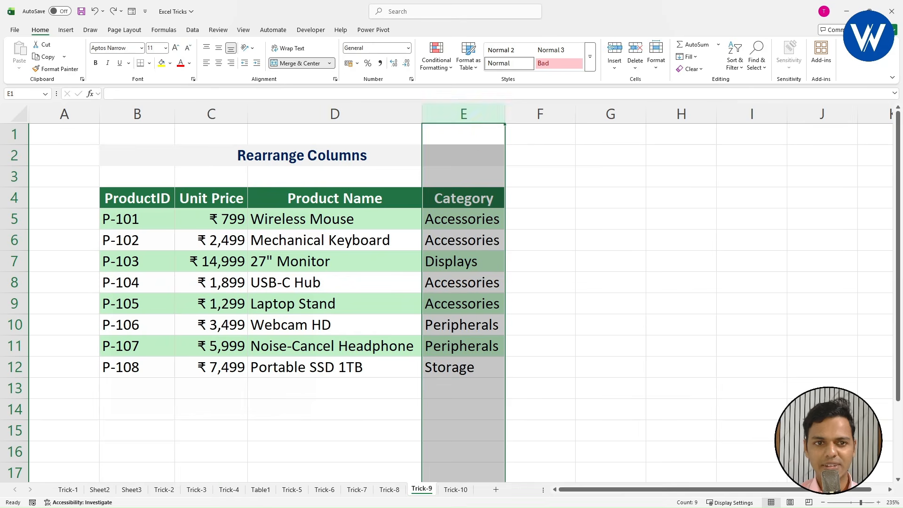
left_click(823, 430)
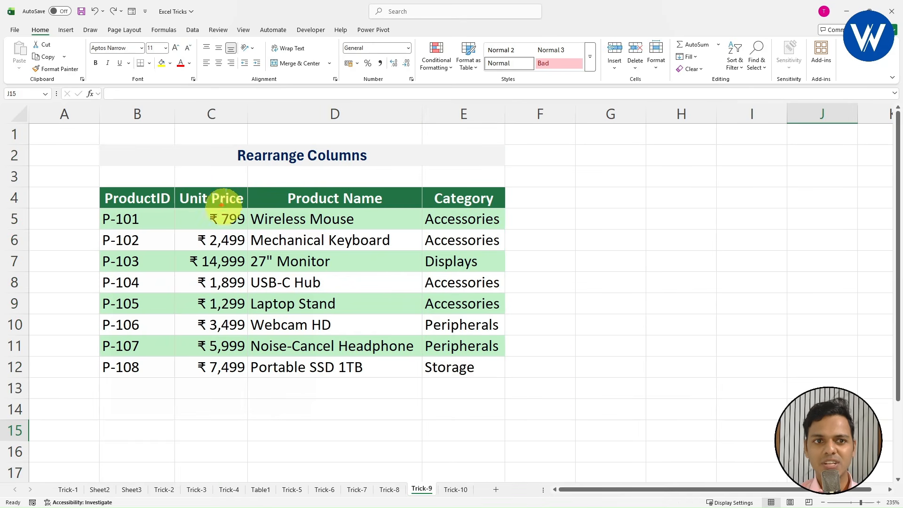
mouse_move(178, 181)
left_mouse_down()
mouse_move(238, 282)
mouse_move(247, 378)
mouse_move(296, 417)
mouse_move(536, 368)
mouse_move(557, 388)
left_mouse_up()
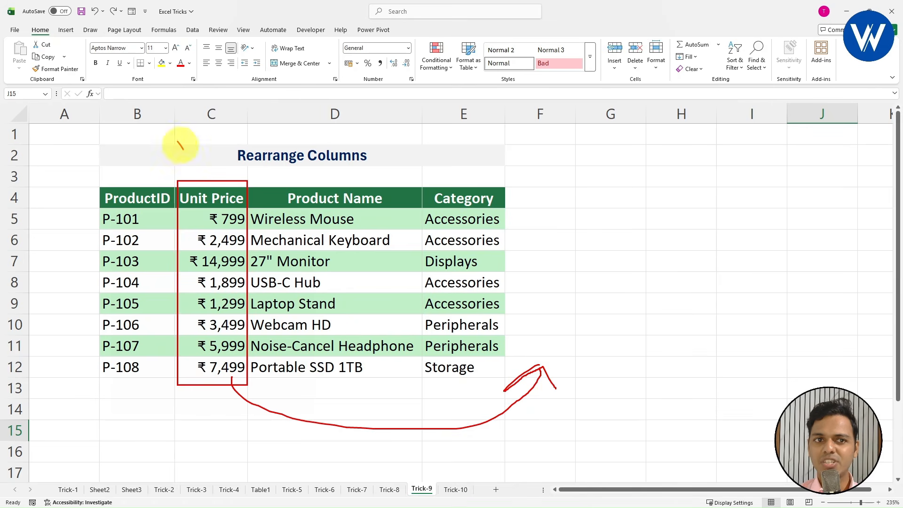
key("Escape")
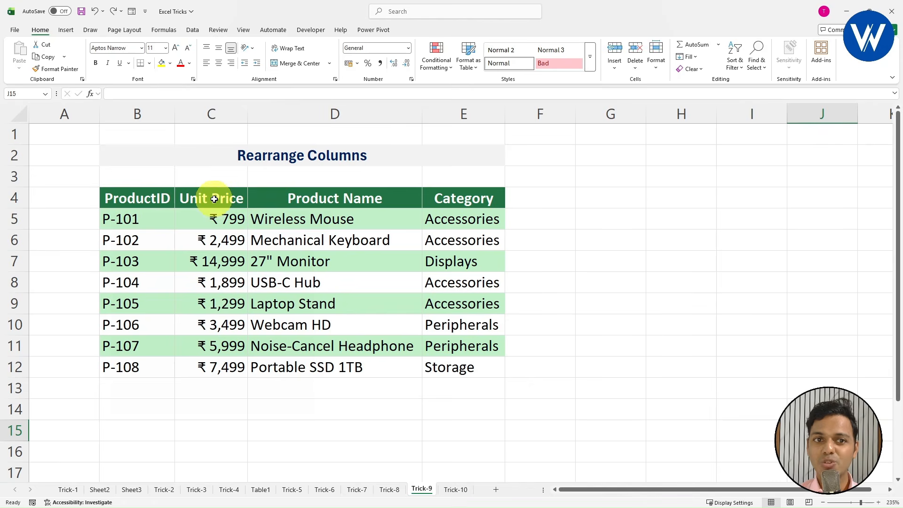
Move the Unit Price cells C4:C12 to the end of the table, after Category, shifting the other columns over.
left_click_drag(214, 198, 234, 371)
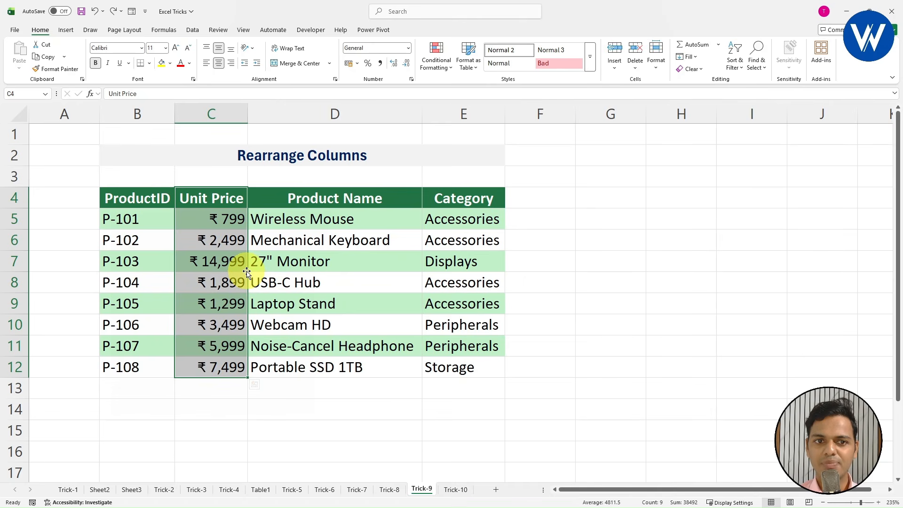
left_click_drag(246, 271, 310, 267)
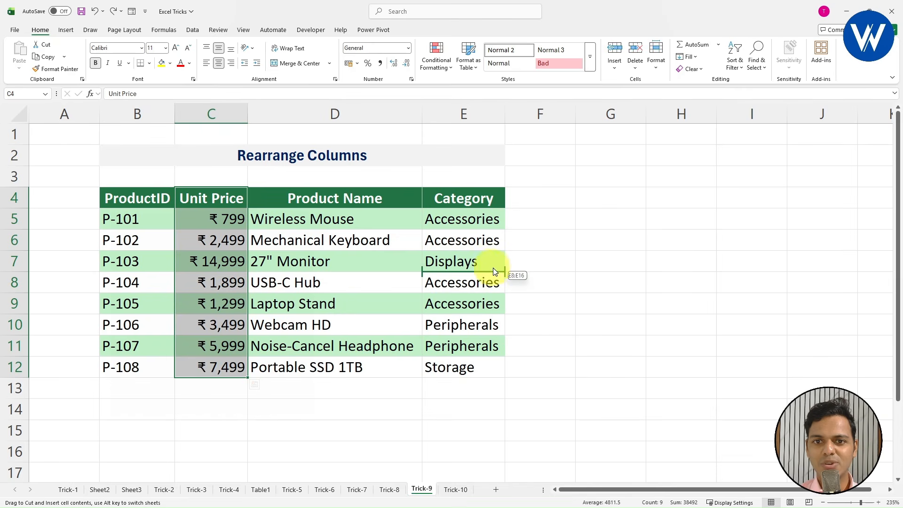
mouse_move(509, 264)
left_mouse_down()
mouse_move(571, 264)
mouse_move(576, 250)
mouse_move(579, 264)
mouse_move(508, 258)
left_mouse_up()
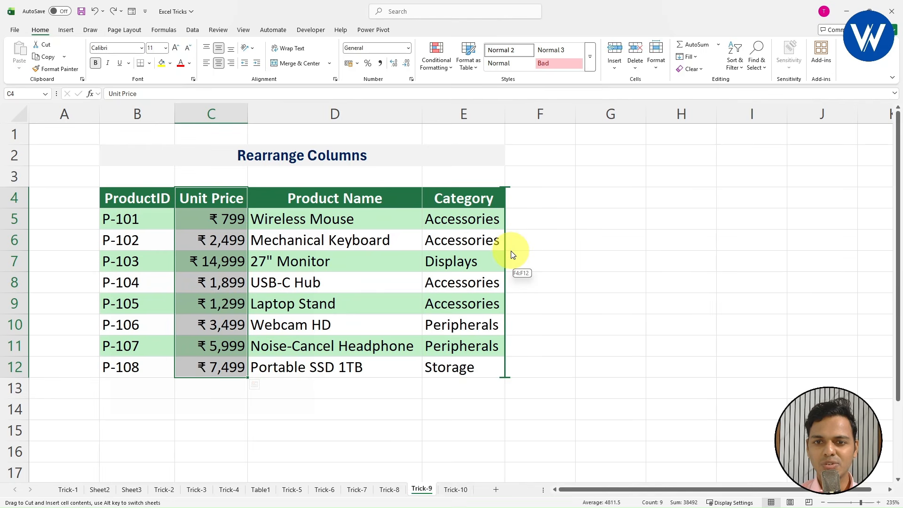
left_click_drag(512, 254, 511, 251)
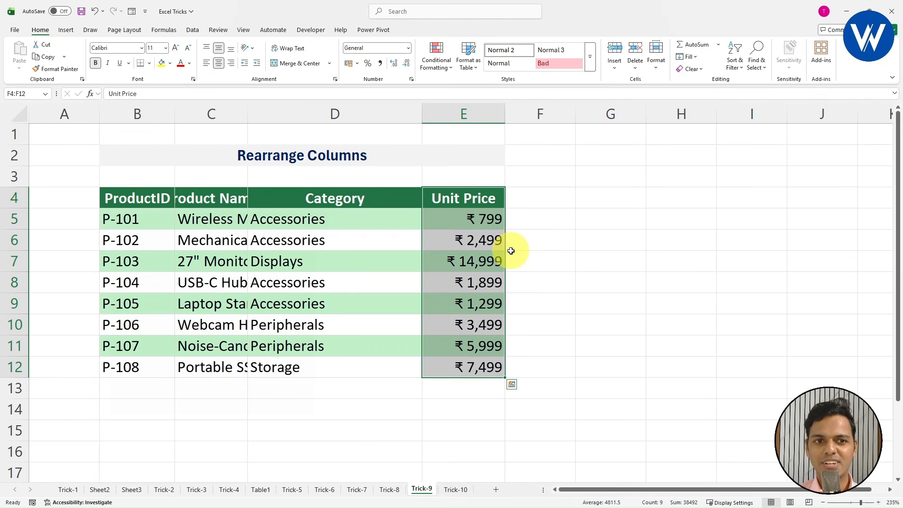
Autofit the widths of the Product Name and Category columns.
left_click(571, 303)
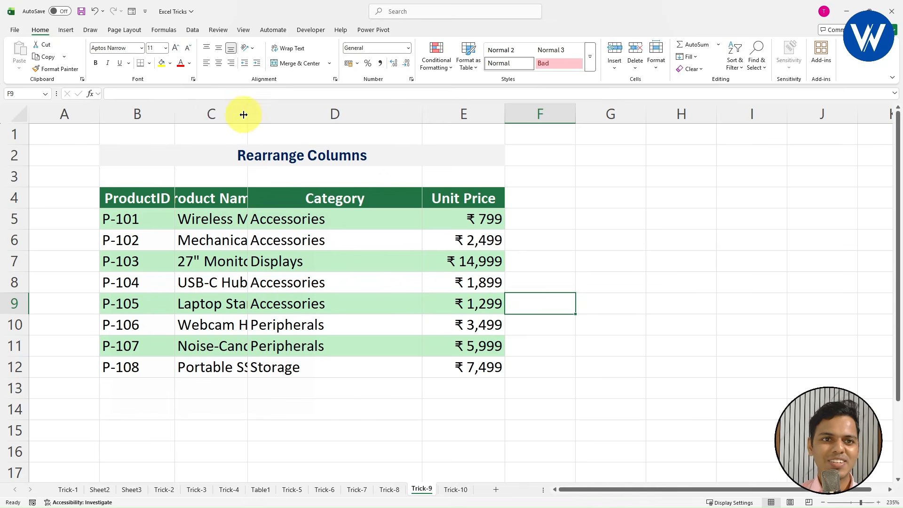
double_click(246, 113)
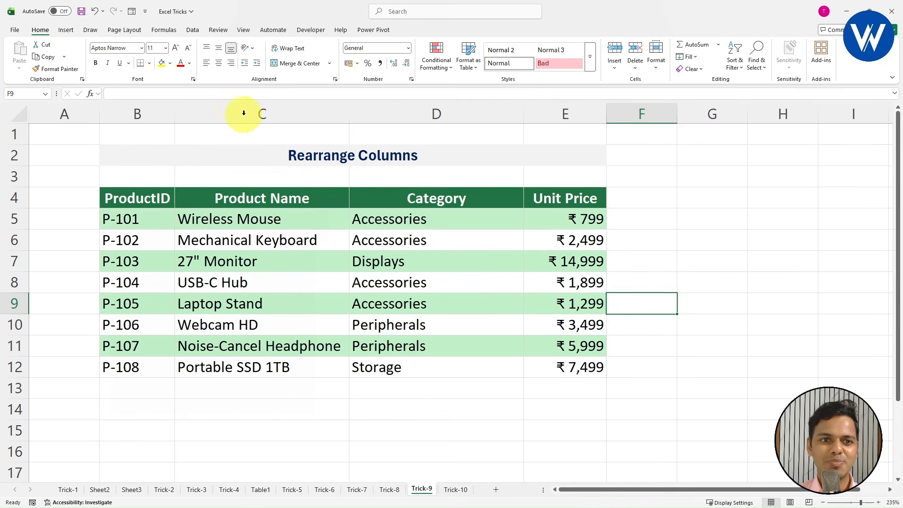
double_click(522, 114)
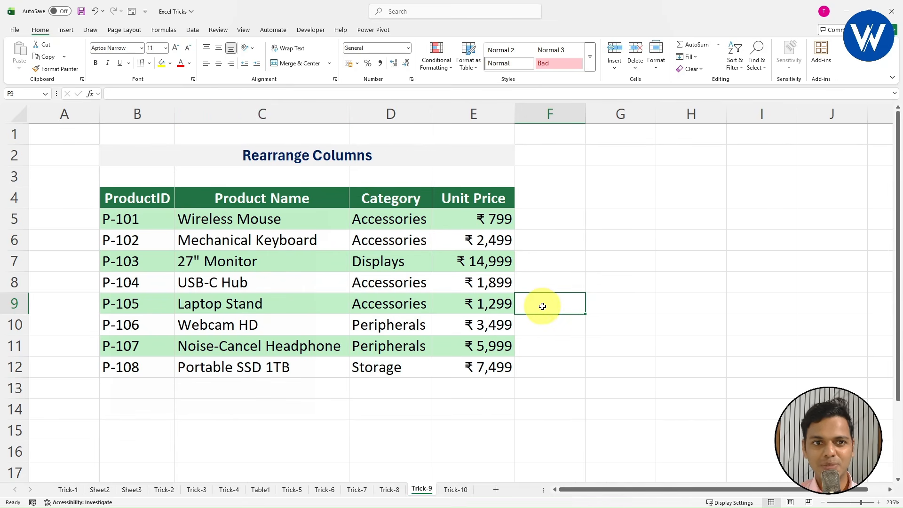
Move the Category cells D4:D12 to the front of the table, before ProductID, shifting the other columns over.
left_click_drag(464, 197, 481, 363)
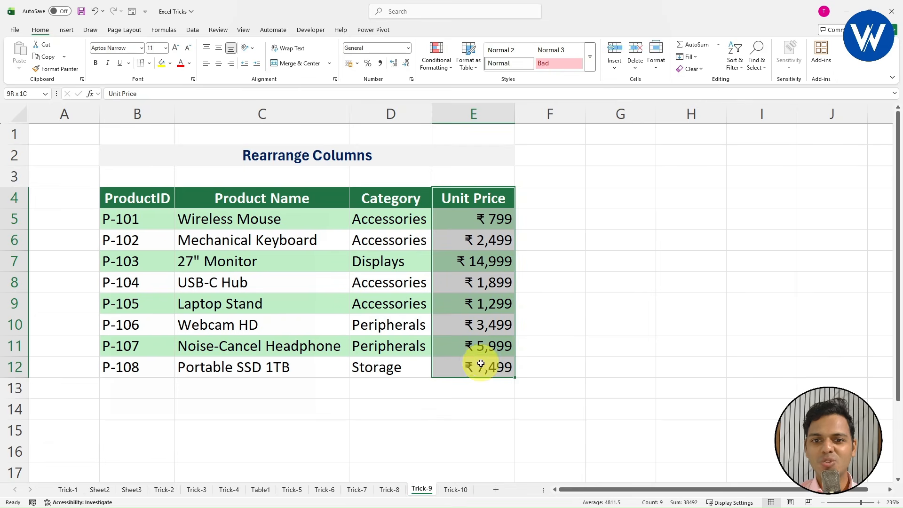
left_click(645, 309)
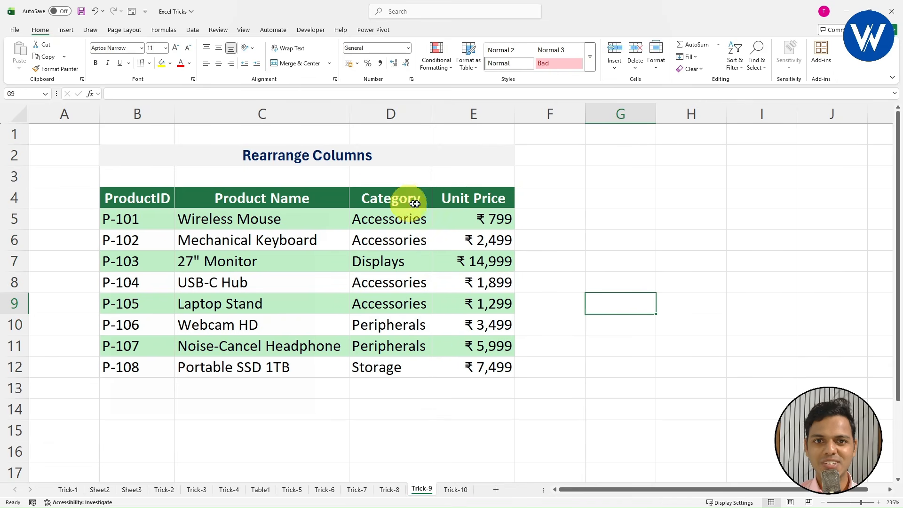
left_click_drag(369, 196, 383, 364)
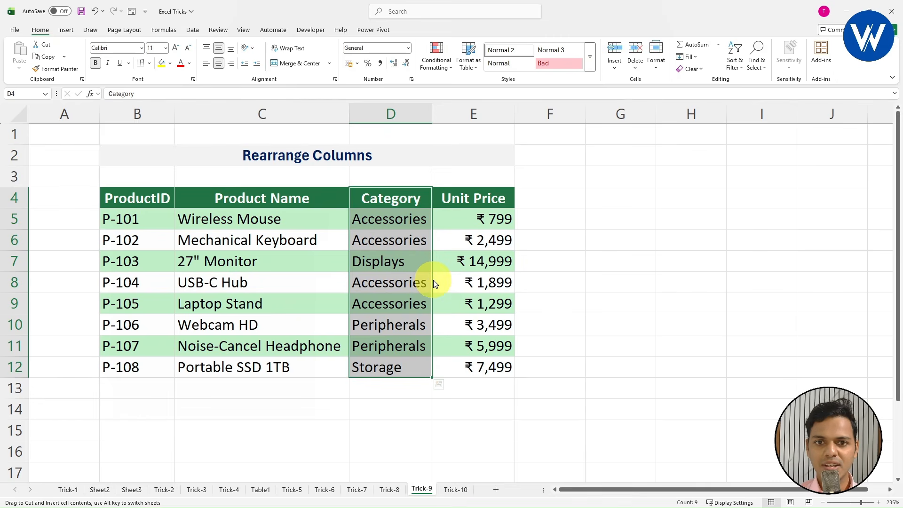
left_click_drag(359, 286, 371, 283)
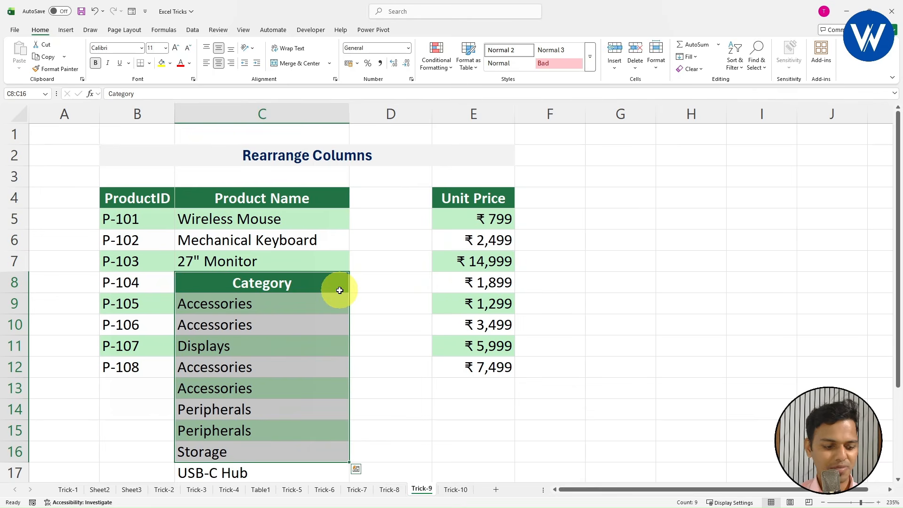
key("ctrl+z")
left_click_drag(375, 279, 102, 276)
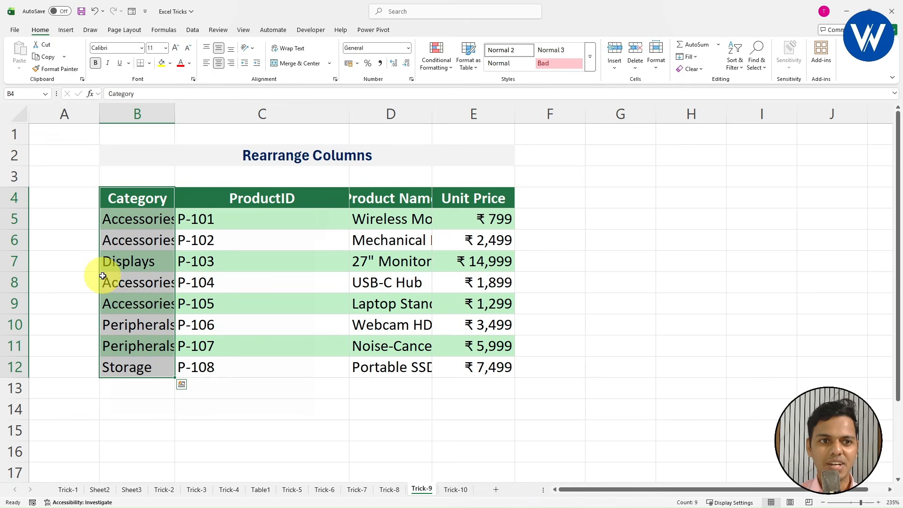
Autofit the widths of the Category, ProductID and Product Name columns to their contents.
double_click(349, 115)
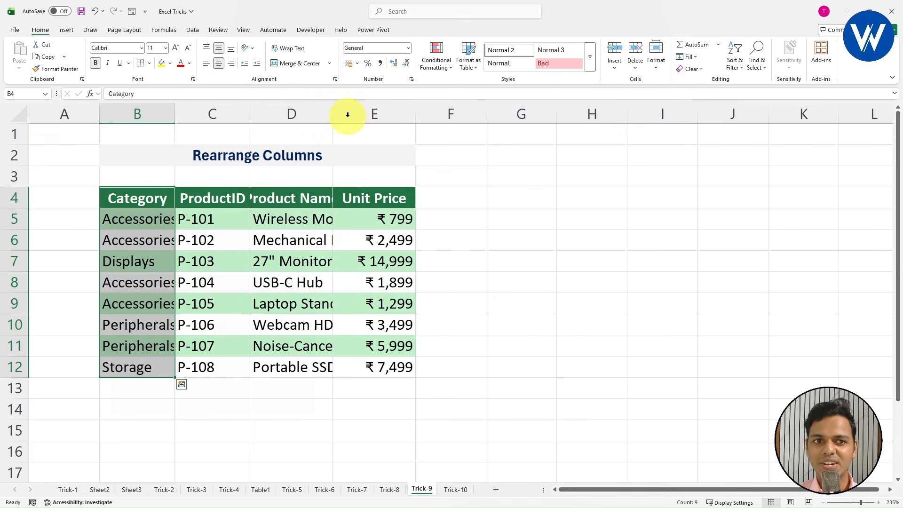
double_click(174, 115)
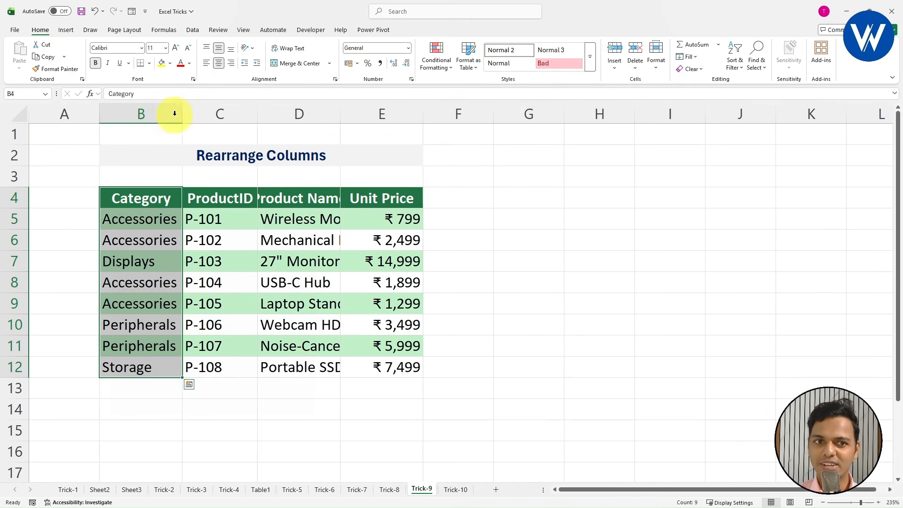
left_click(461, 286)
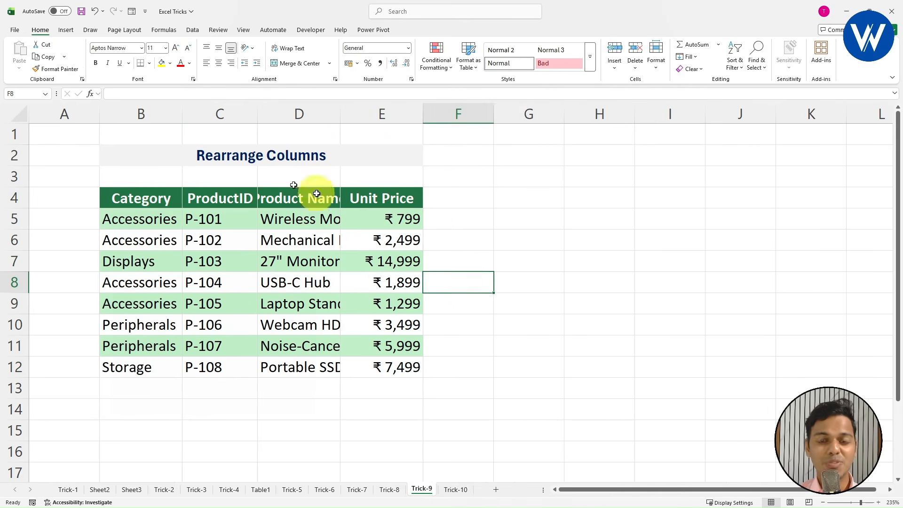
left_click(335, 113)
double_click(340, 114)
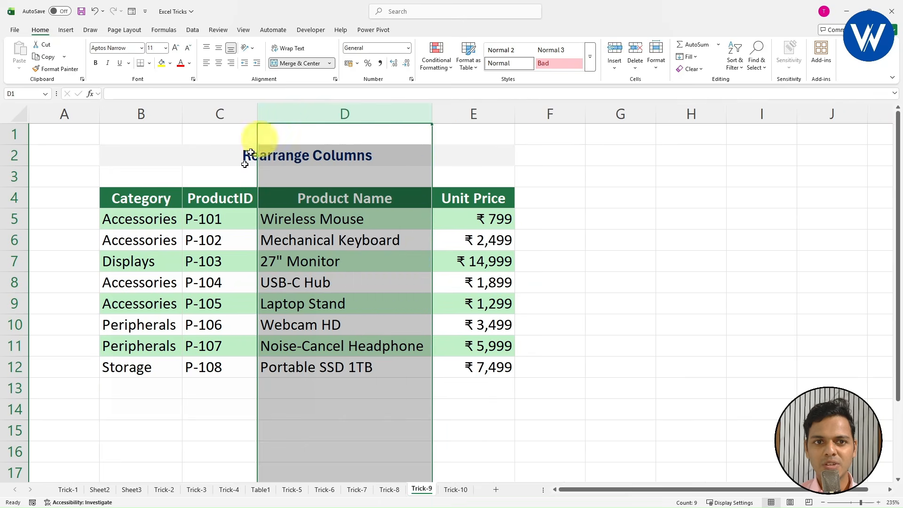
left_click(593, 383)
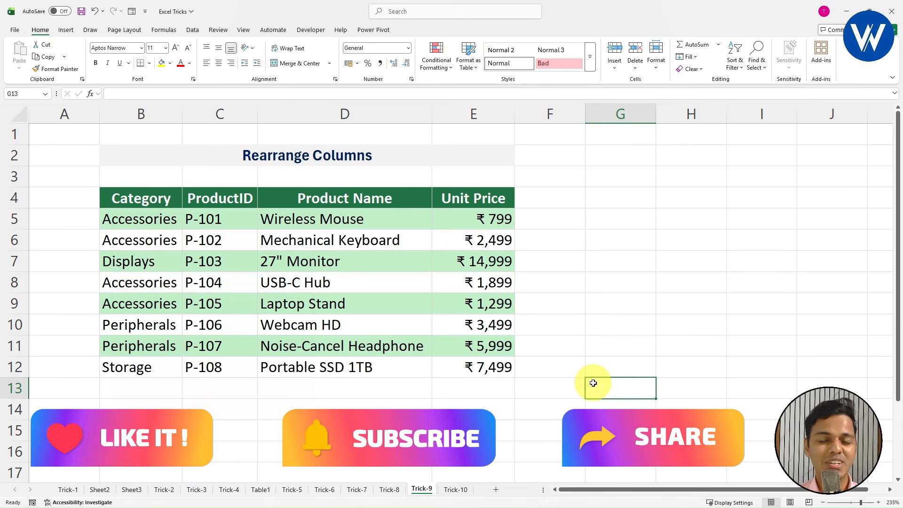
Open the Trick-10 sheet and examine the sales table's header fill, row banding, and the Quantity column's icons and data bars.
left_click(881, 451)
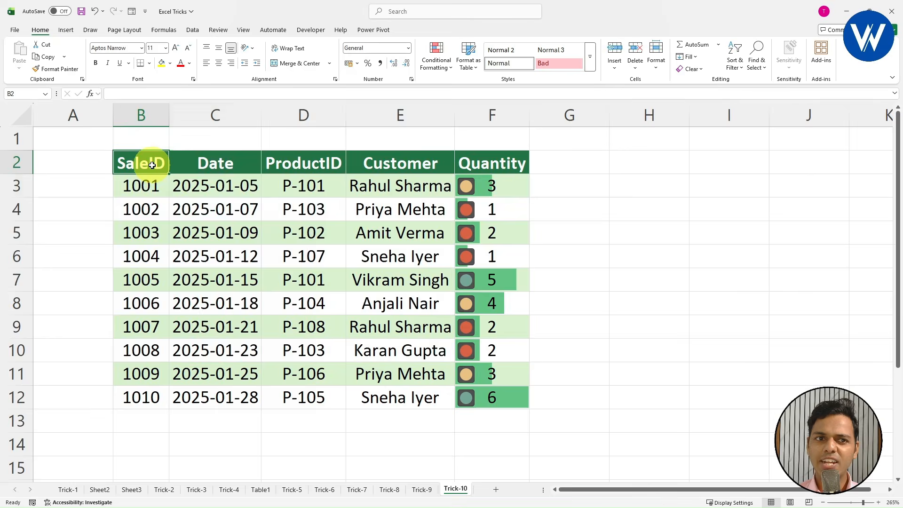
left_click_drag(147, 161, 493, 394)
left_click(428, 278)
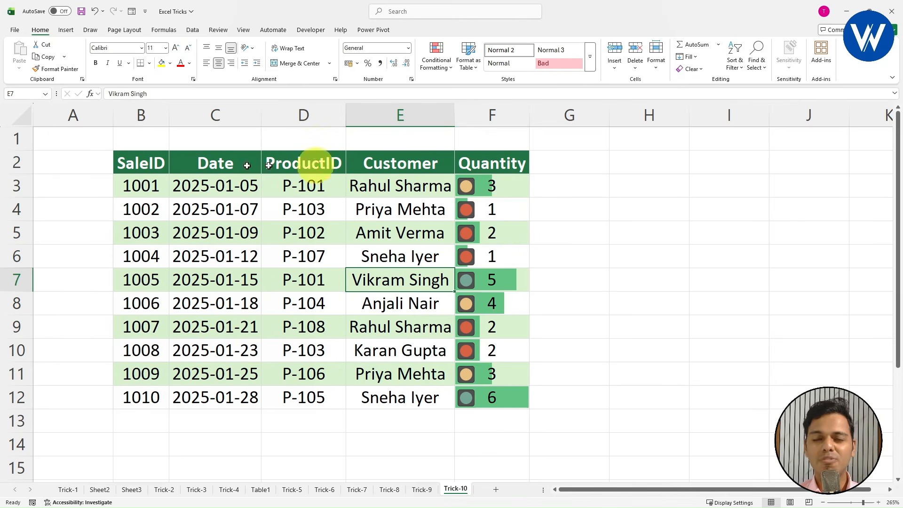
left_click_drag(492, 188, 520, 396)
left_click(267, 259)
left_click_drag(151, 168, 489, 397)
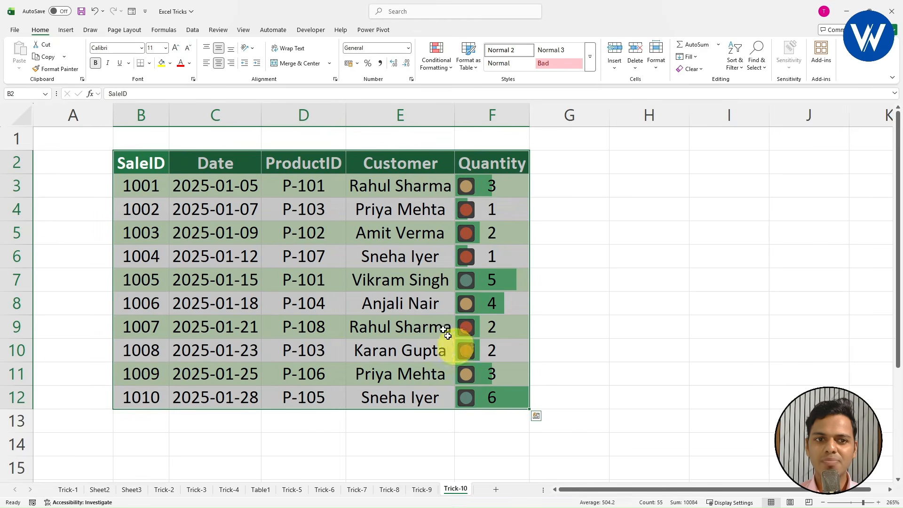
left_click(183, 210)
left_click_drag(144, 169, 484, 395)
left_click(325, 282)
left_click_drag(145, 167, 490, 391)
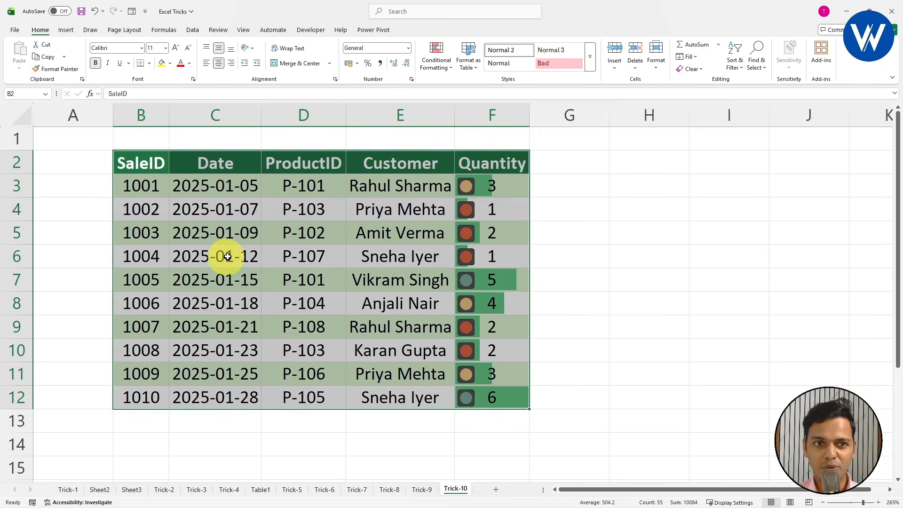
left_click(373, 261)
Try setting the header row B2:F2 to No Fill, and undo the change.
left_click_drag(139, 162, 483, 164)
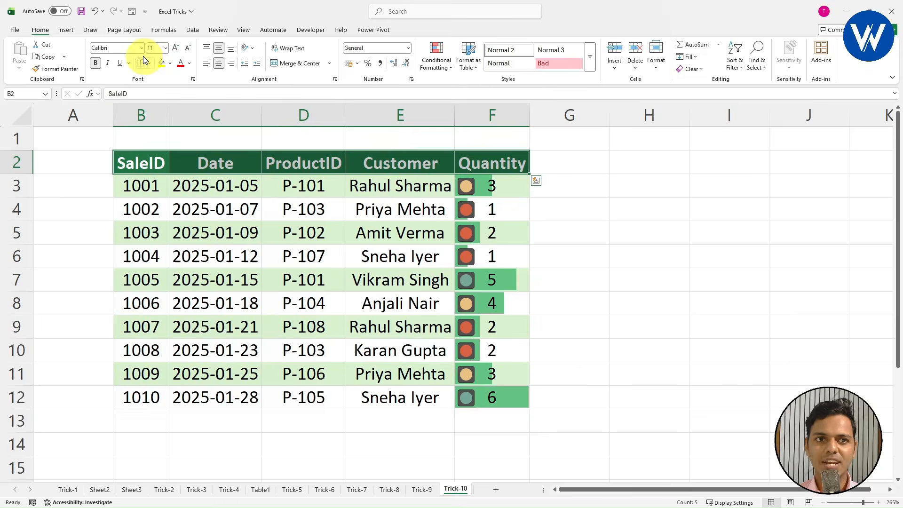
left_click(170, 64)
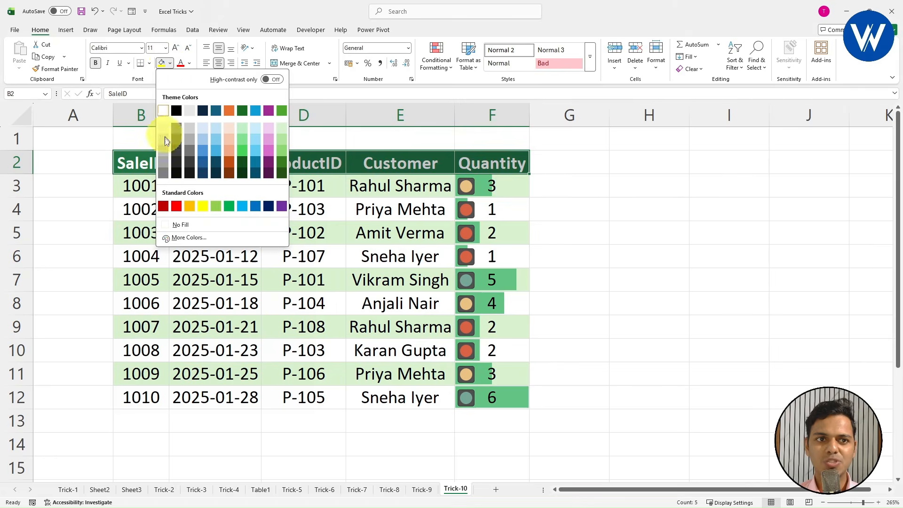
left_click(181, 224)
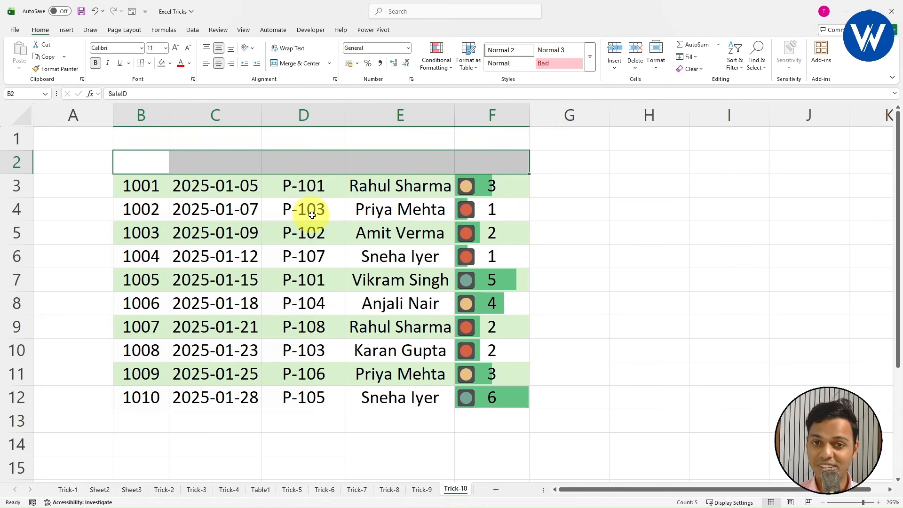
key("ctrl+z")
Try clearing the formats of the whole sales table around D6, and undo the clearing.
left_click(320, 256)
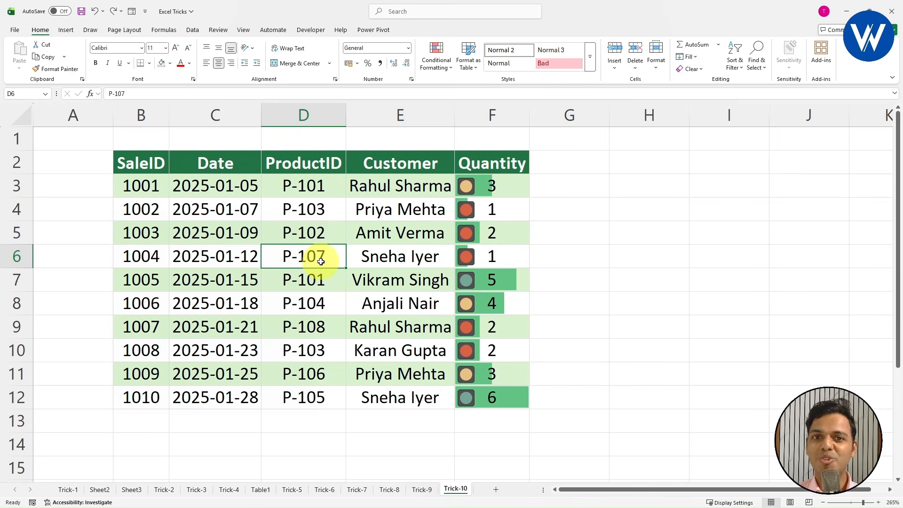
key("ctrl+a")
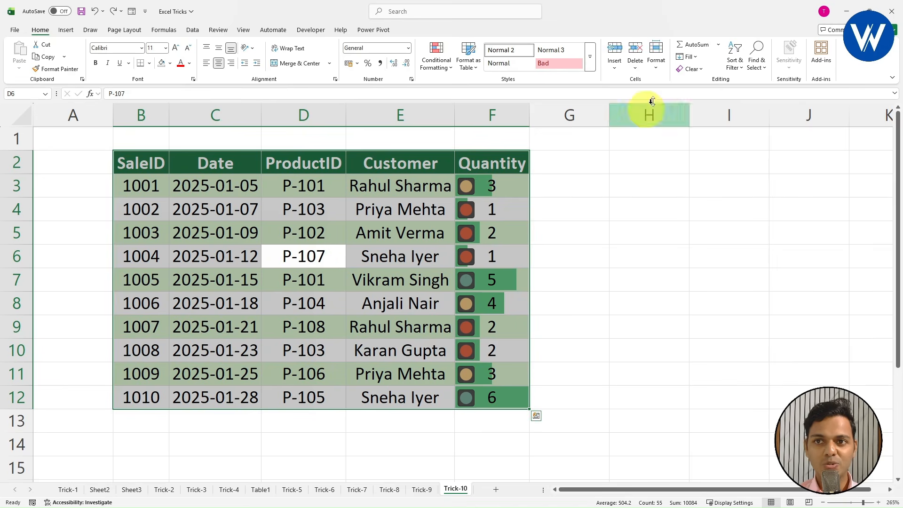
left_click(700, 70)
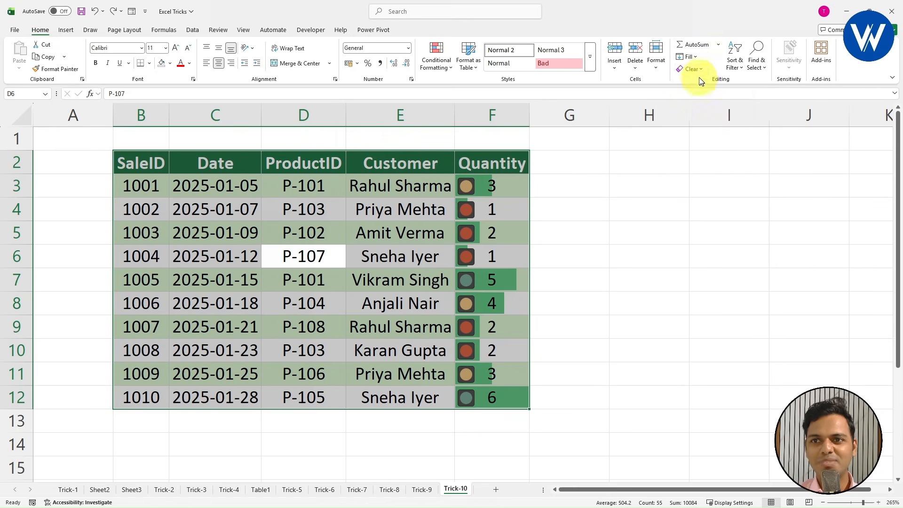
left_click(698, 70)
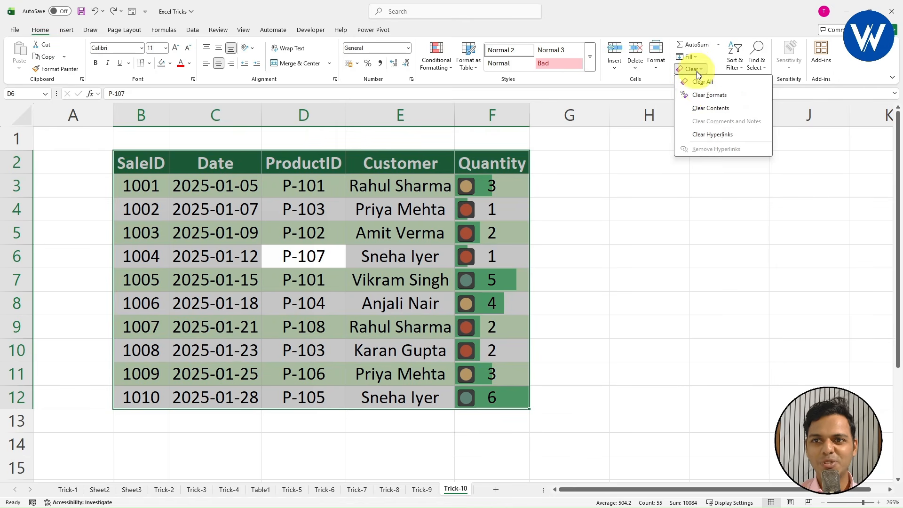
left_click(702, 95)
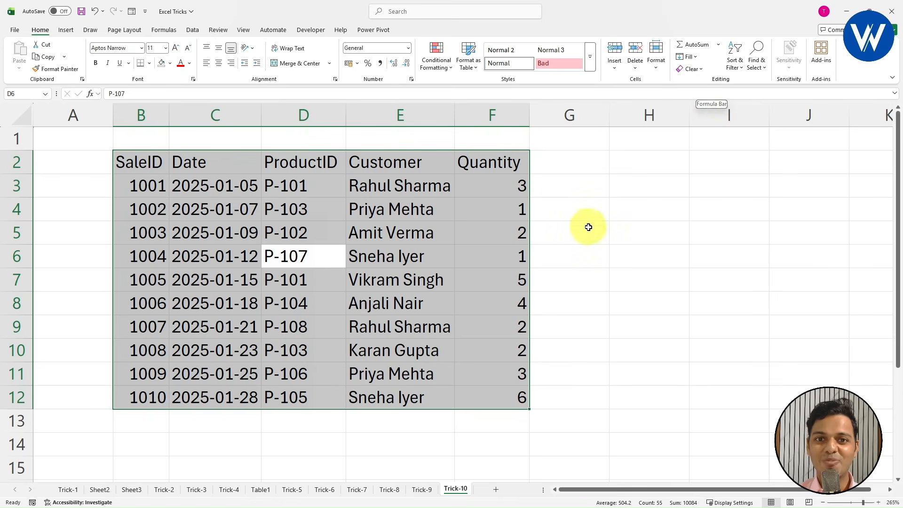
key("ctrl+z")
left_click(634, 280)
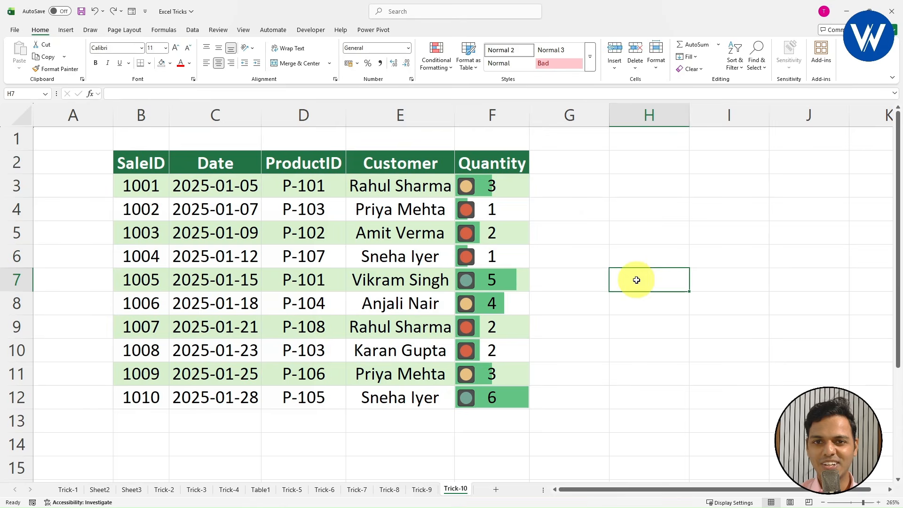
Clear all formats from the sales table B2:F12 while keeping its contents.
mouse_move(138, 163)
left_mouse_down()
mouse_move(474, 303)
mouse_move(486, 394)
left_mouse_up()
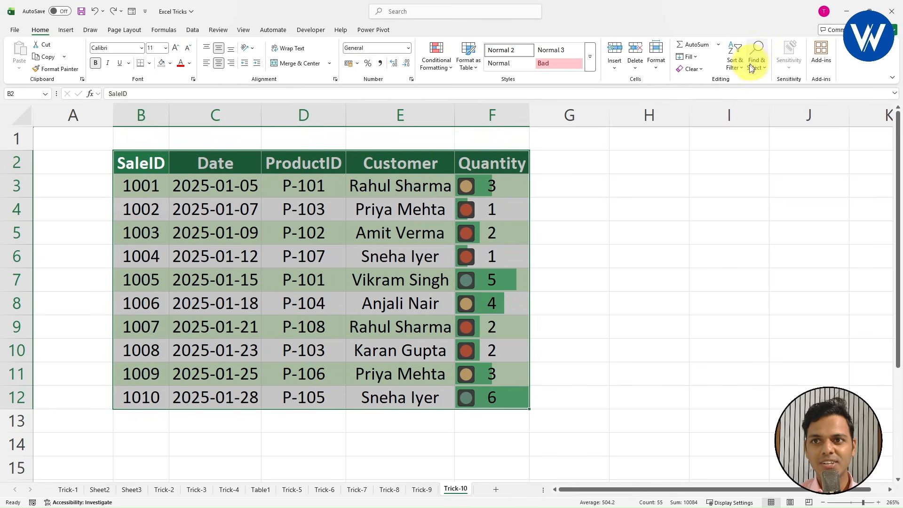
left_click(700, 69)
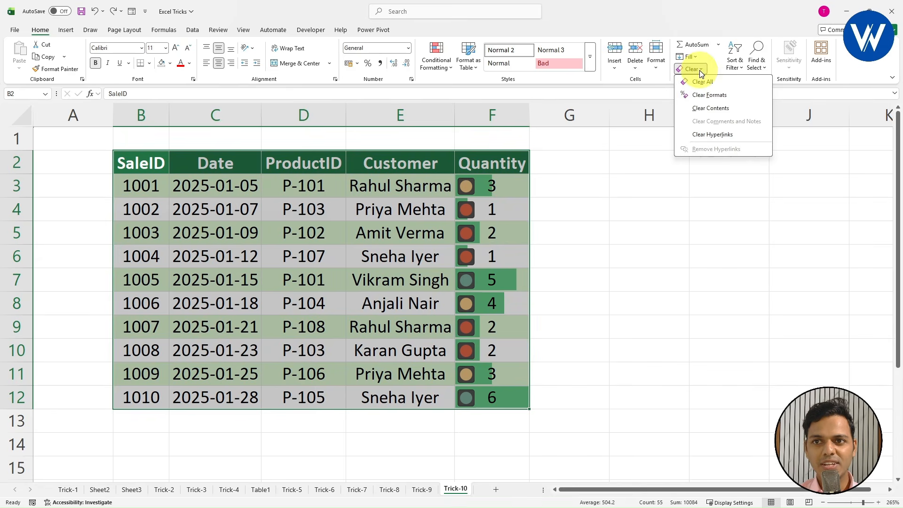
left_click(704, 96)
left_click(685, 277)
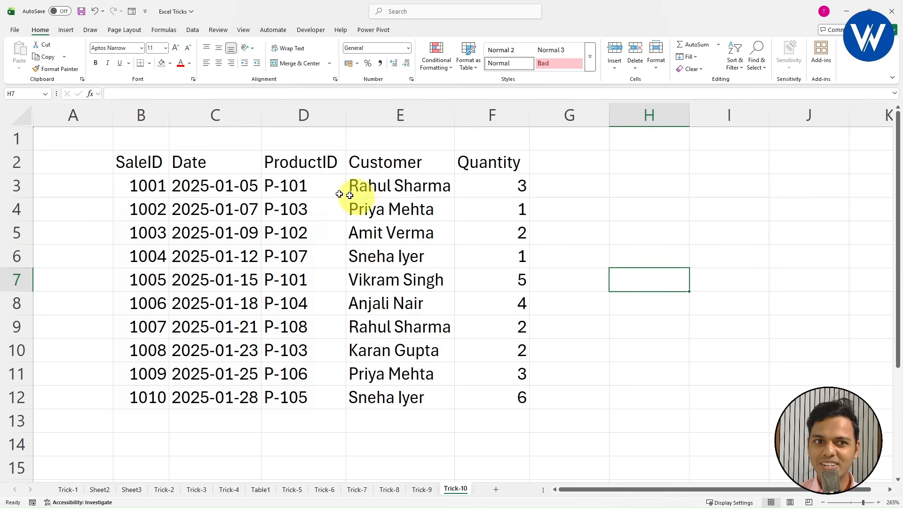
left_click_drag(142, 162, 489, 399)
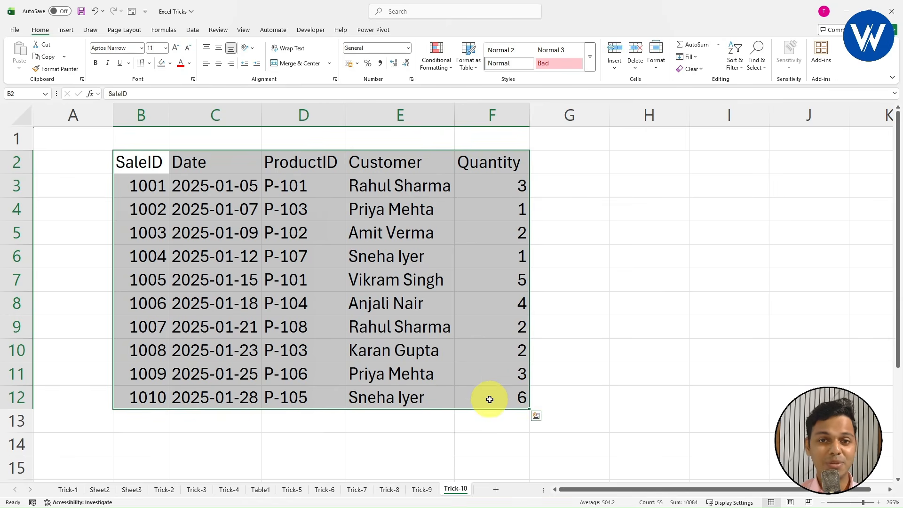
left_click(648, 305)
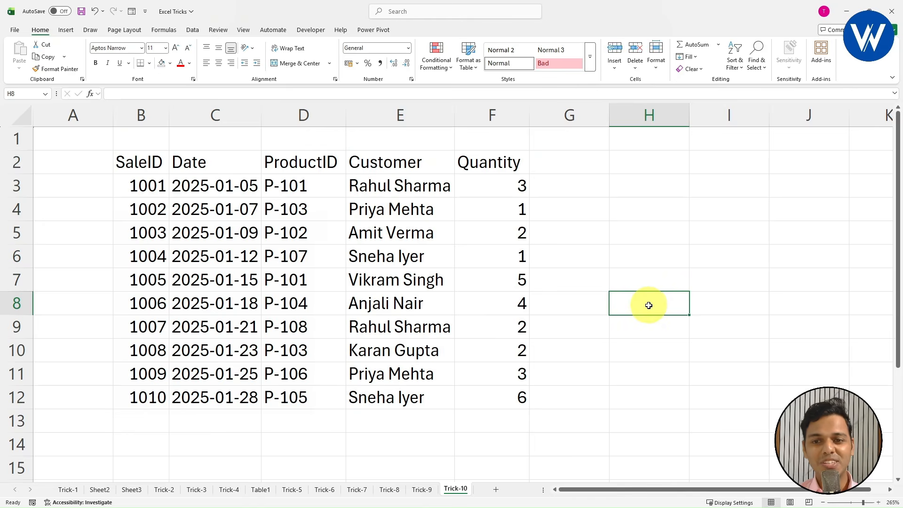